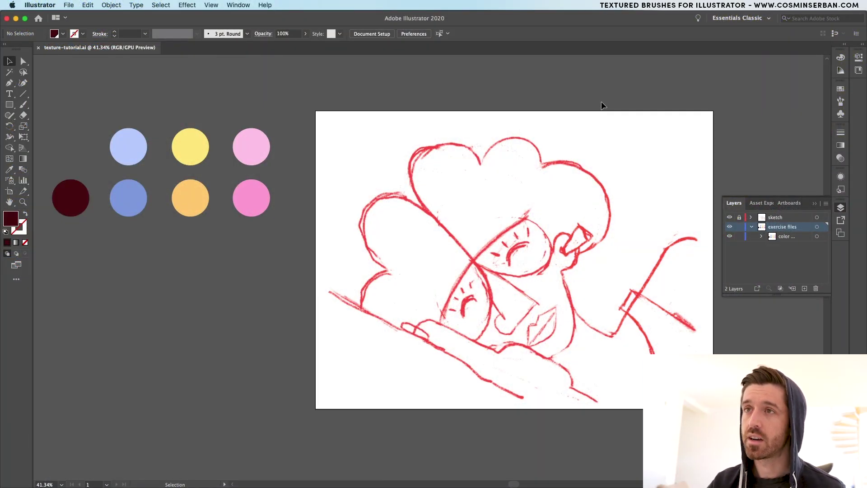
- Ungroup the colour palette circles so each circle can be selected alone
{"action": "left_click", "coordinate": [248, 144]}
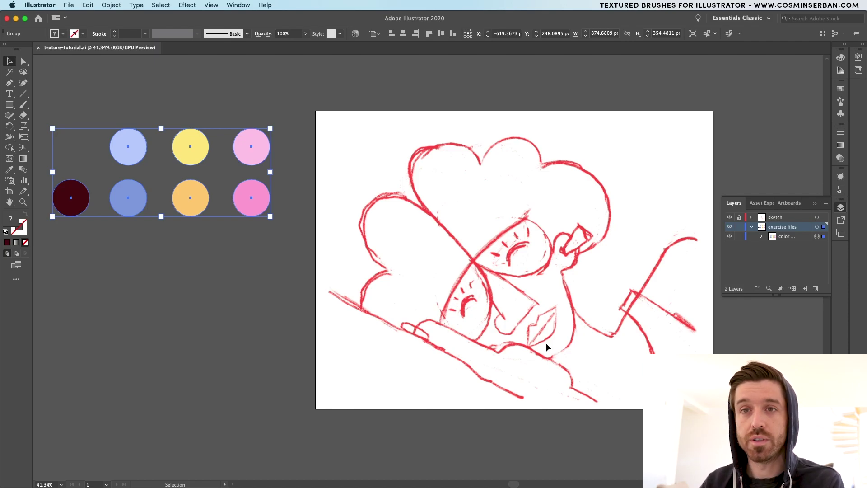
{"action": "left_click", "coordinate": [420, 233]}
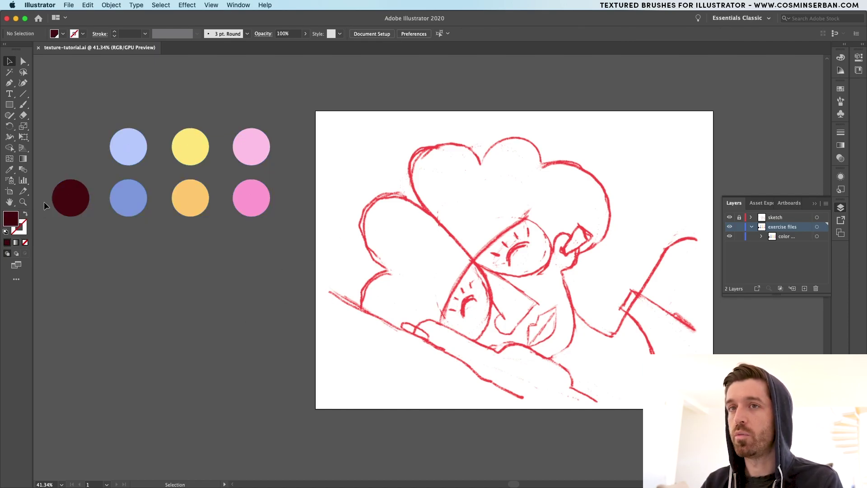
{"action": "left_click", "coordinate": [71, 203]}
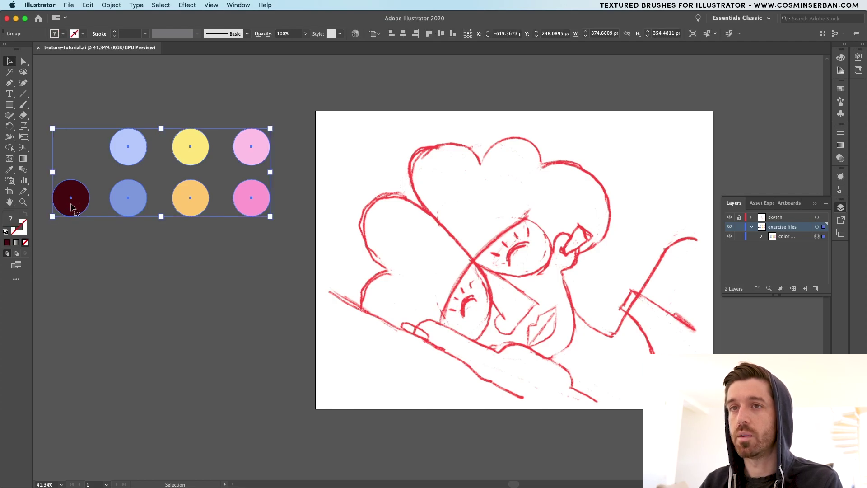
{"action": "right_click", "coordinate": [71, 207]}
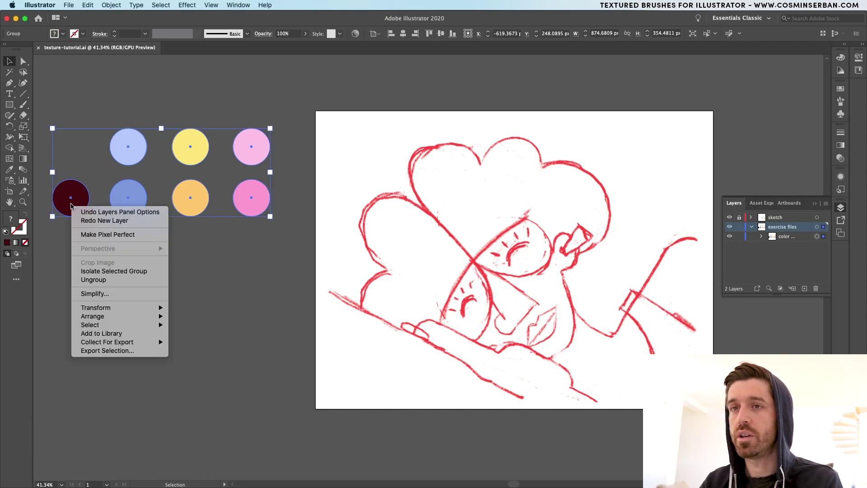
{"action": "left_click", "coordinate": [135, 280]}
{"action": "left_click", "coordinate": [71, 198]}
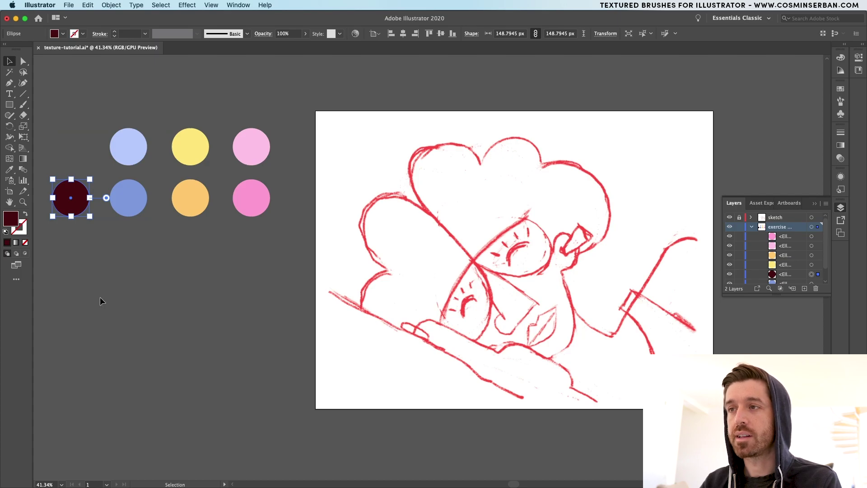
- Draw a straight Pen path from the artboard's left edge to its bottom edge
{"action": "key", "text": "p"}
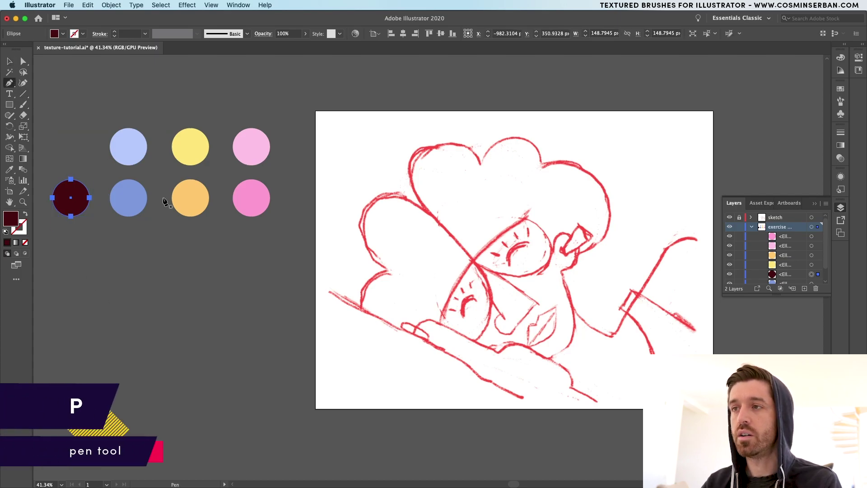
{"action": "left_click", "coordinate": [315, 282]}
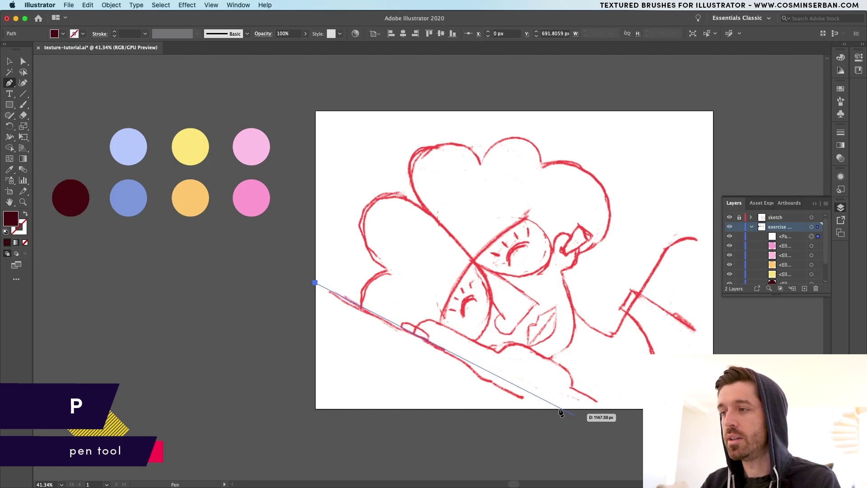
{"action": "left_click", "coordinate": [541, 409]}
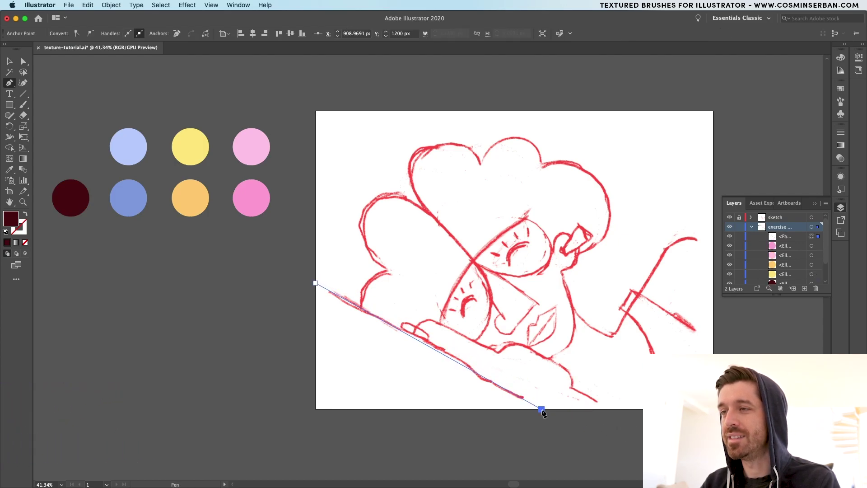
- Set the diagonal line's stroke weight to 10 pt
{"action": "key", "text": "v"}
{"action": "left_click", "coordinate": [546, 432]}
{"action": "scroll", "coordinate": [533, 408], "scroll_direction": "up", "scroll_amount": 10}
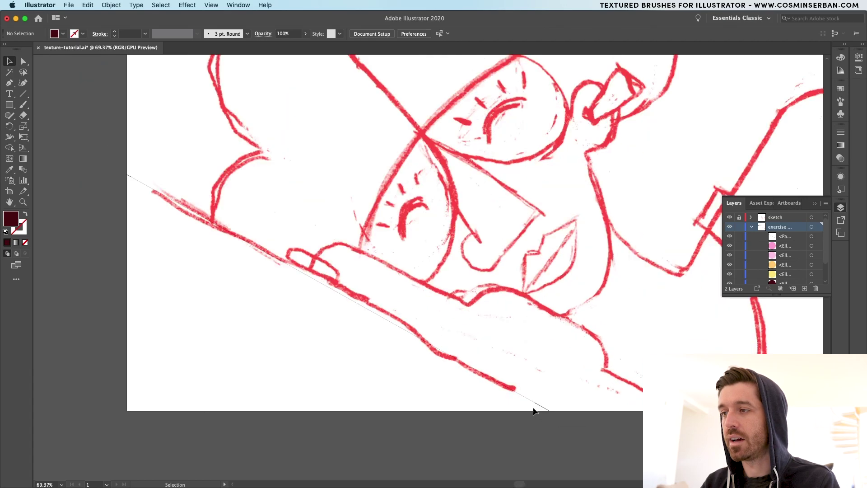
{"action": "left_click", "coordinate": [566, 404]}
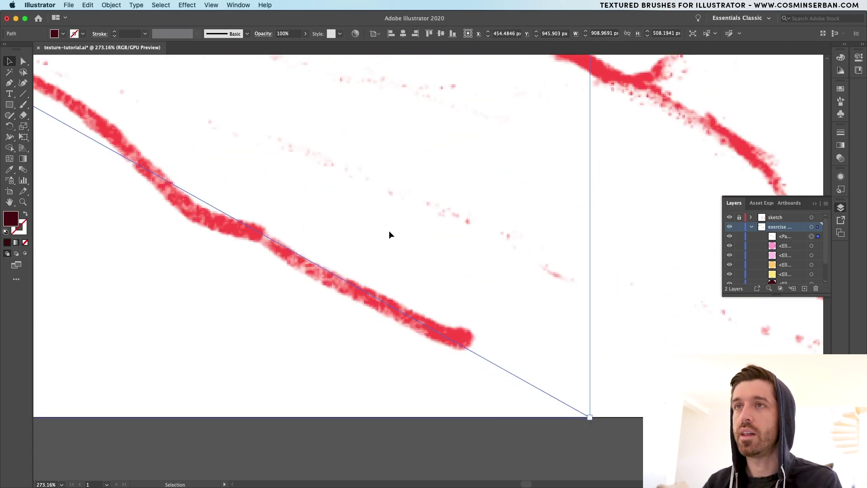
{"action": "left_click", "coordinate": [114, 32]}
{"action": "left_click", "coordinate": [114, 32]}
{"action": "left_click", "coordinate": [113, 32]}
{"action": "left_click", "coordinate": [113, 32]}
{"action": "left_click", "coordinate": [114, 32]}
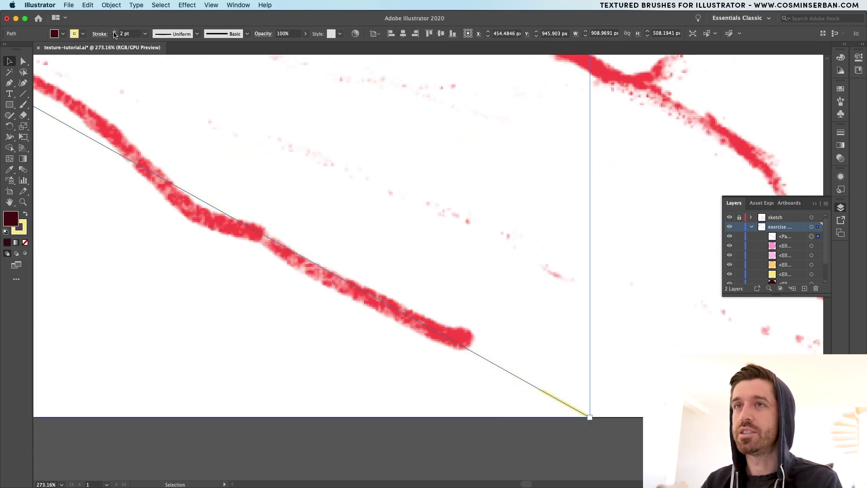
{"action": "left_click", "coordinate": [114, 32]}
{"action": "left_click", "coordinate": [114, 32]}
{"action": "left_click", "coordinate": [114, 32]}
{"action": "left_click", "coordinate": [114, 32]}
{"action": "left_click", "coordinate": [75, 34]}
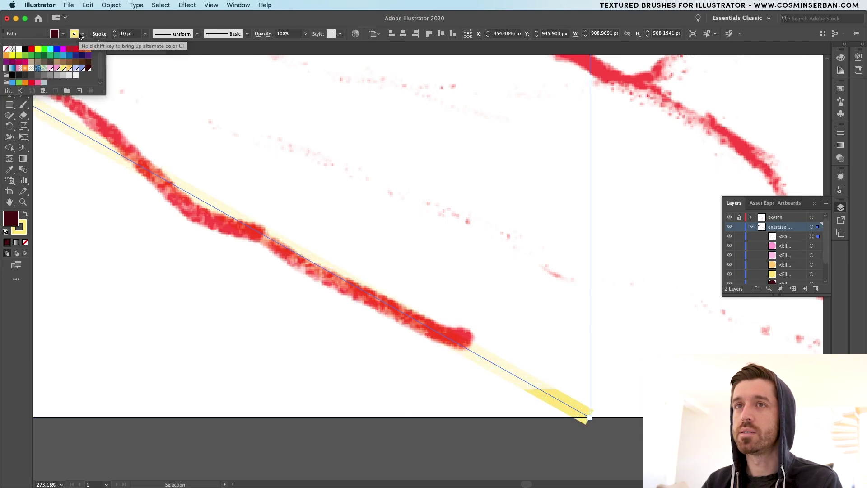
- Make the line's stroke dark maroon and set its fill to None
{"action": "left_click", "coordinate": [86, 69]}
{"action": "left_click", "coordinate": [58, 35]}
{"action": "left_click", "coordinate": [58, 35]}
{"action": "left_click", "coordinate": [6, 49]}
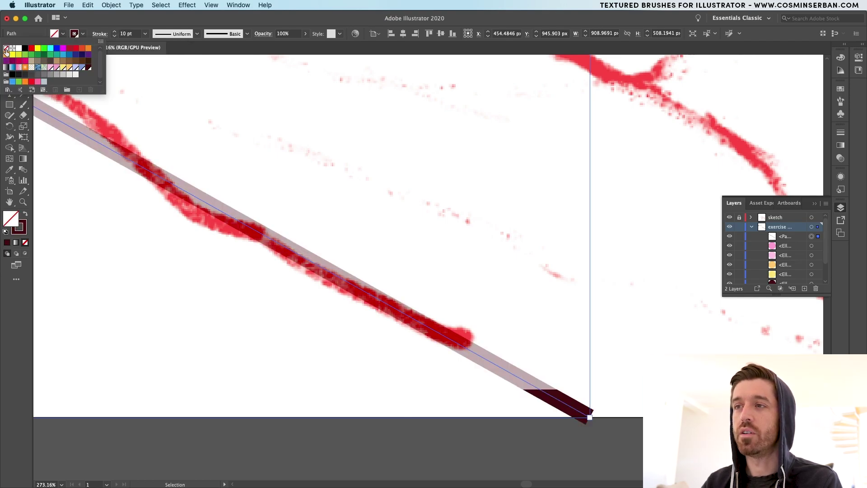
{"action": "scroll", "coordinate": [279, 283], "scroll_direction": "down", "scroll_amount": 10}
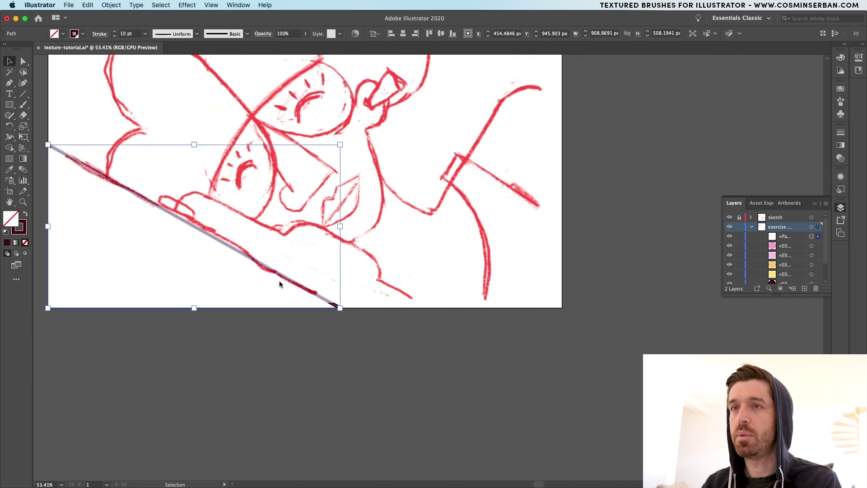
- Set Round Join and Round Cap on the diagonal line in the Stroke panel
{"action": "left_click", "coordinate": [841, 134]}
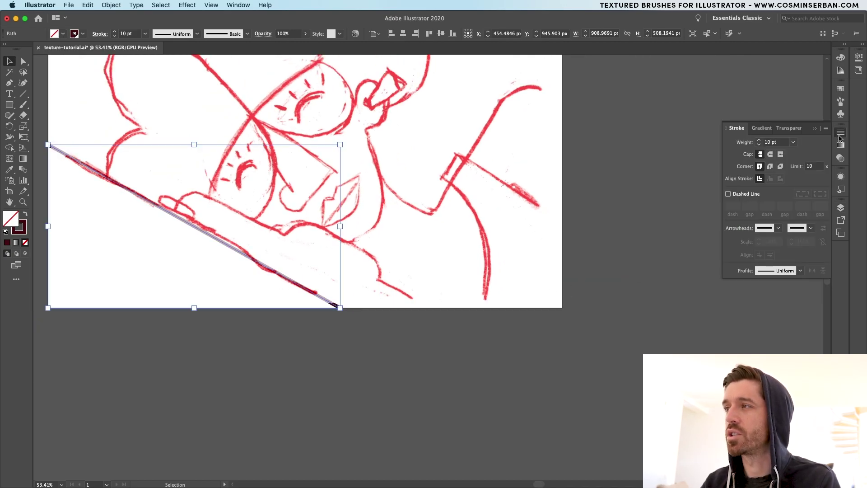
{"action": "left_click", "coordinate": [770, 166]}
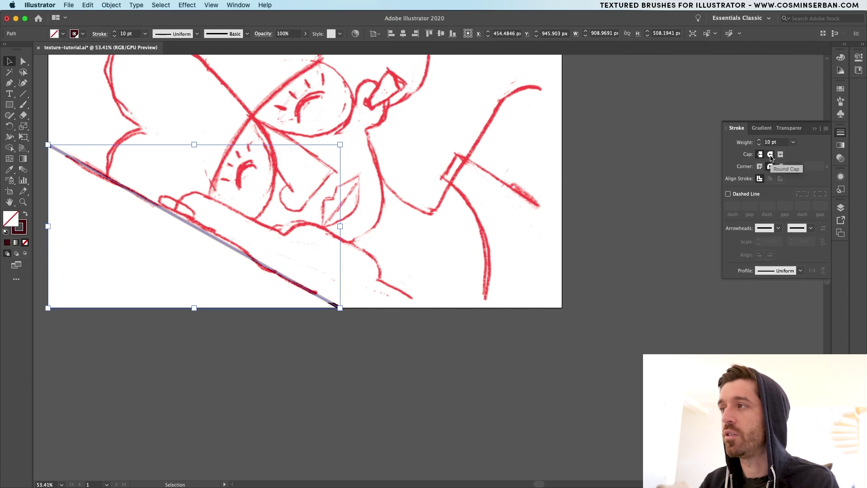
{"action": "left_click", "coordinate": [771, 156]}
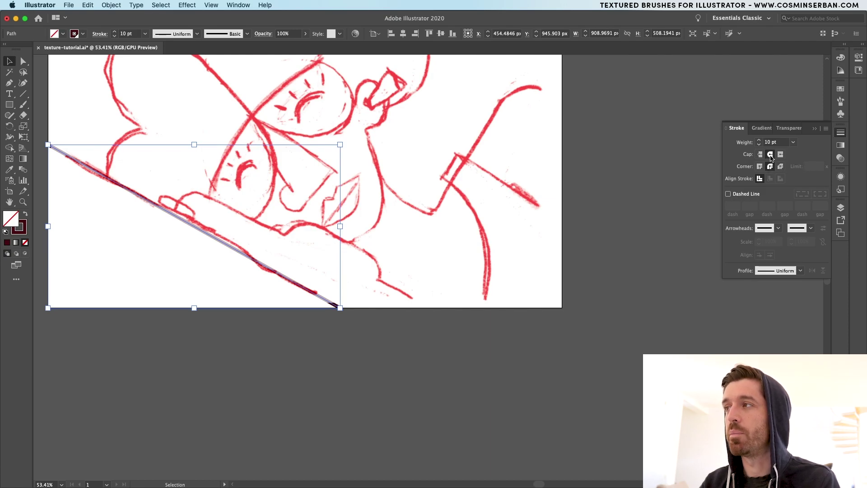
{"action": "left_click", "coordinate": [481, 335]}
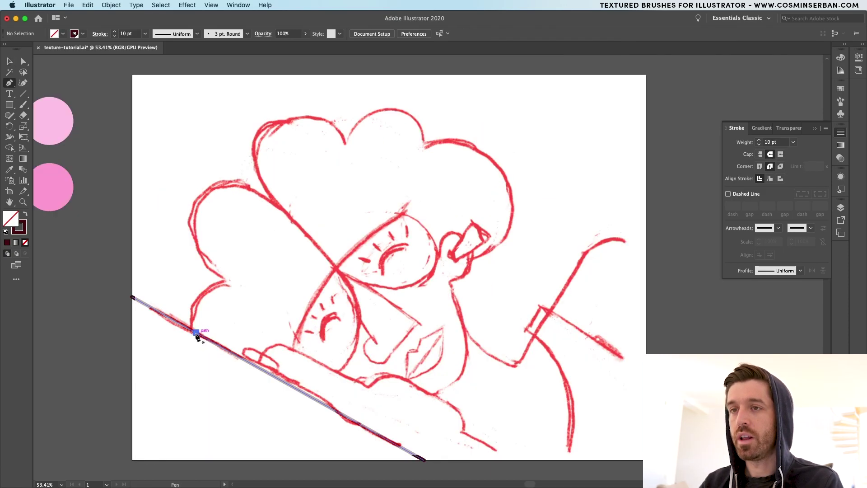
- Trace the cloud-shaped hair outlines with curved Pen paths, checking them against the hidden sketch
{"action": "left_click", "coordinate": [196, 333]}
{"action": "left_click_drag", "start_coordinate": [194, 297], "coordinate": [207, 170]}
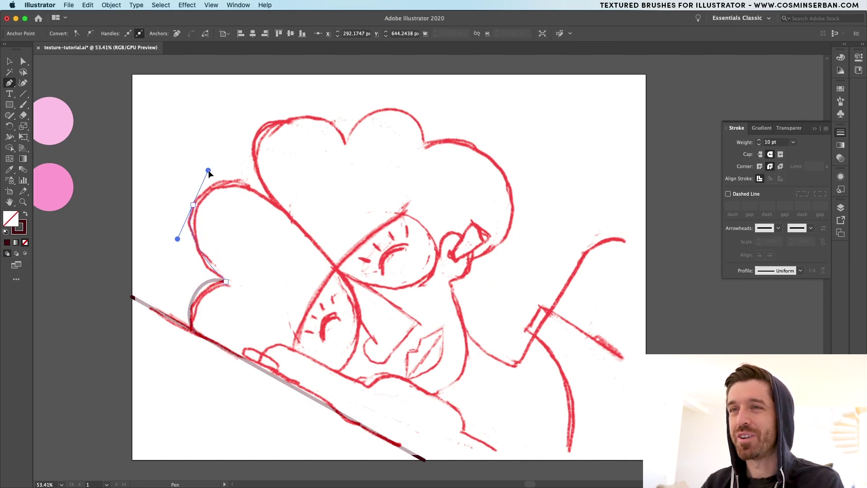
{"action": "left_click", "coordinate": [275, 203]}
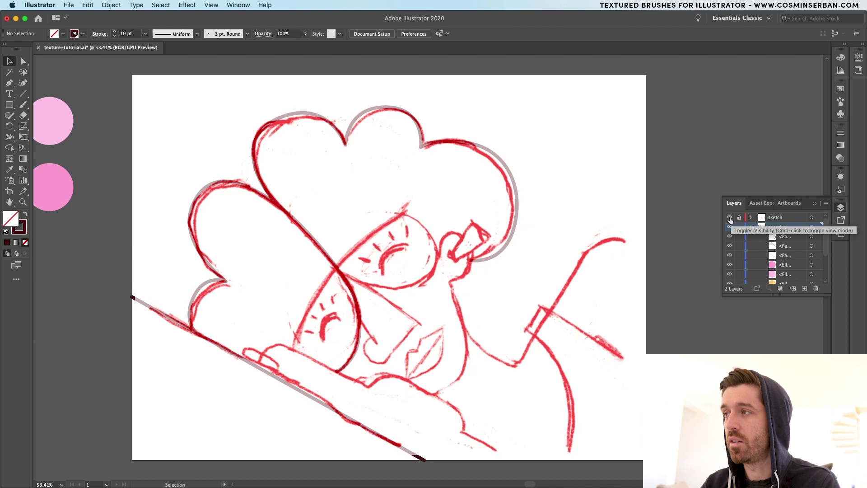
{"action": "left_click", "coordinate": [730, 218]}
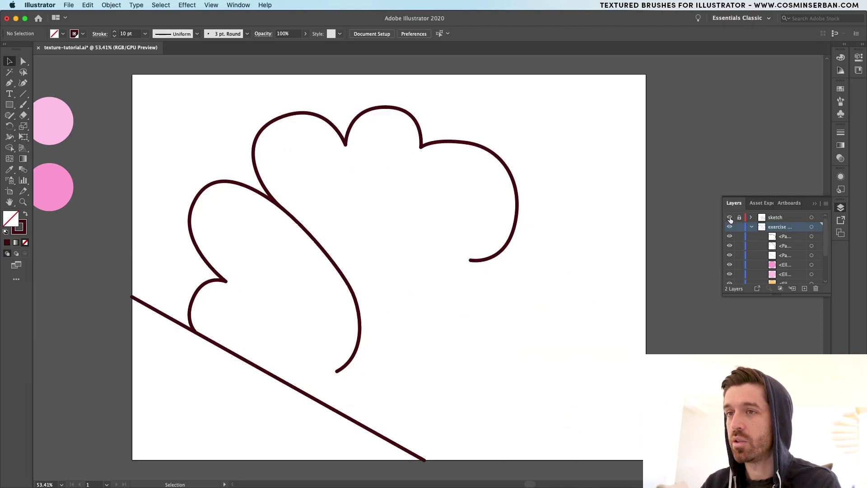
{"action": "left_click", "coordinate": [729, 218]}
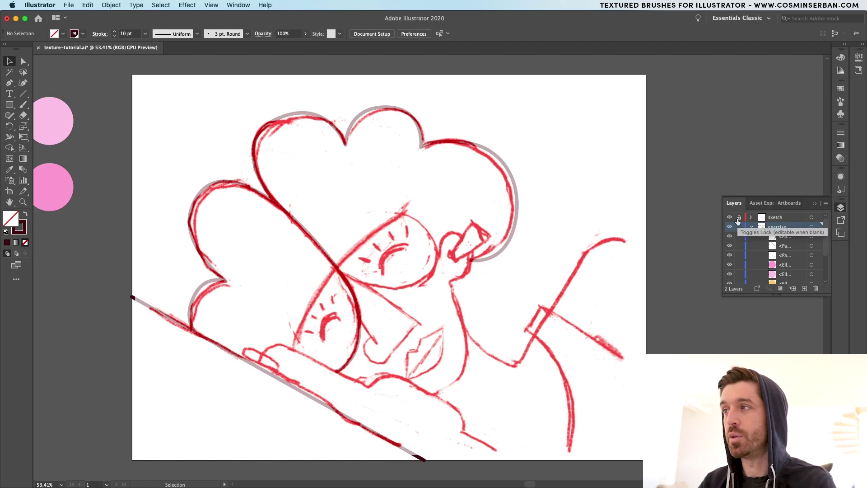
- Lock the sketch layer and trace the blanket's edge from the artboard bottom to the hand
{"action": "left_click", "coordinate": [739, 218]}
{"action": "key", "text": "p"}
{"action": "left_click", "coordinate": [514, 459]}
{"action": "left_click", "coordinate": [461, 431]}
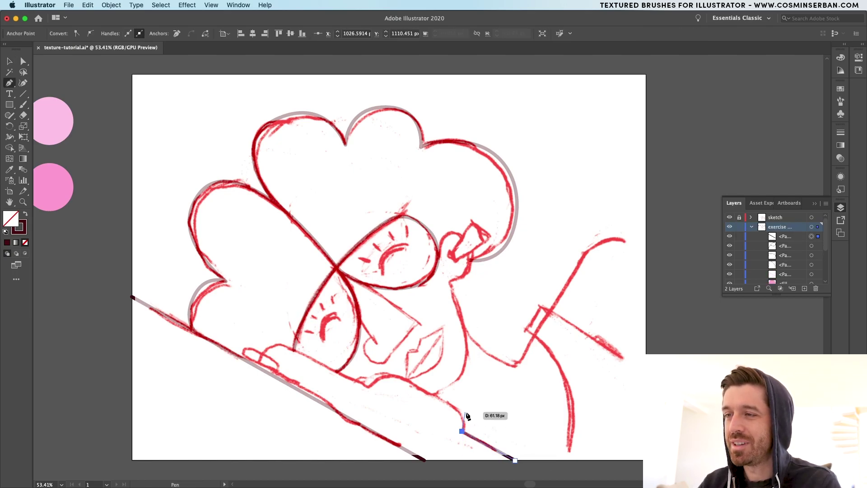
{"action": "left_click", "coordinate": [465, 412]}
{"action": "left_click", "coordinate": [392, 371]}
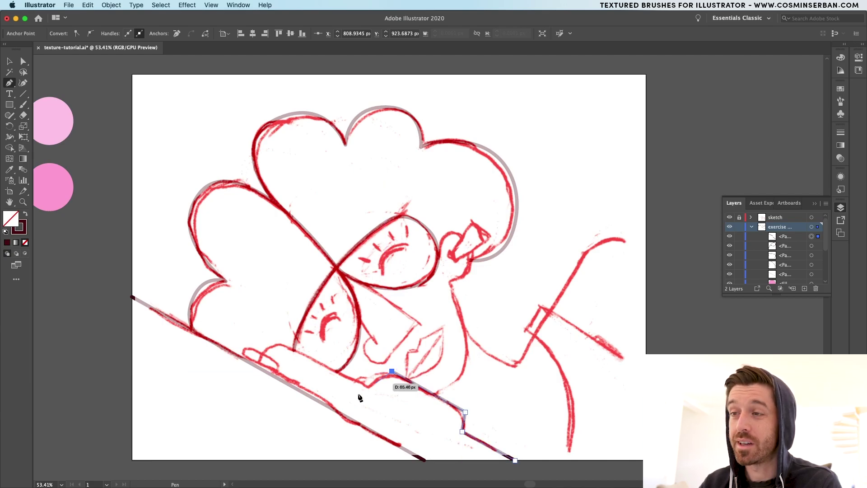
{"action": "left_click", "coordinate": [366, 384]}
{"action": "left_click", "coordinate": [274, 341]}
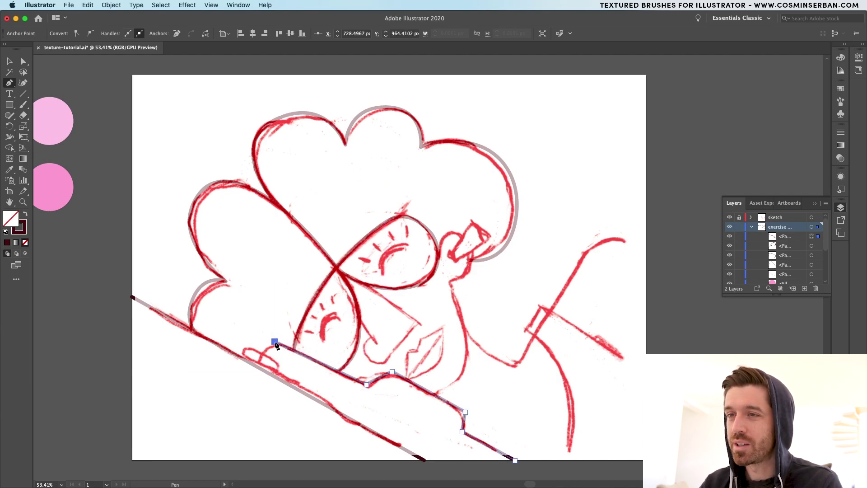
{"action": "left_click", "coordinate": [257, 364]}
- Round three corners of the blanket outline with live corner widgets
{"action": "key", "text": "v"}
{"action": "left_click", "coordinate": [276, 353]}
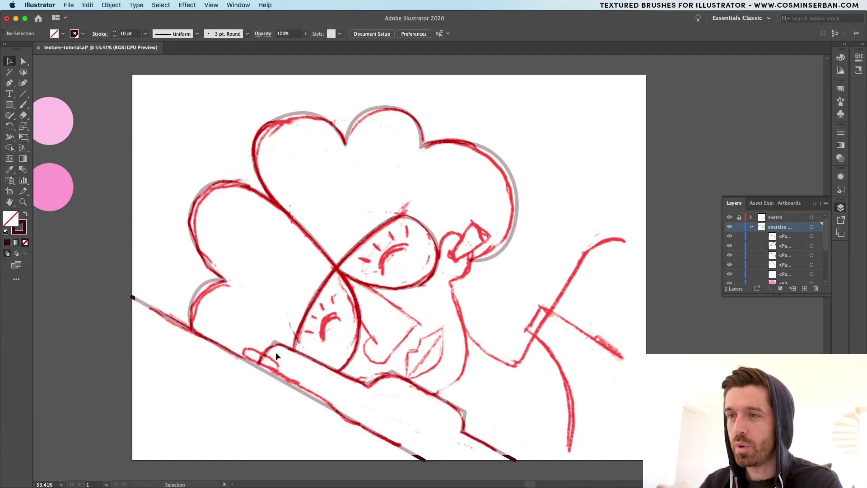
{"action": "key", "text": "a"}
{"action": "left_click", "coordinate": [274, 341]}
{"action": "left_click_drag", "start_coordinate": [275, 351], "coordinate": [280, 368]}
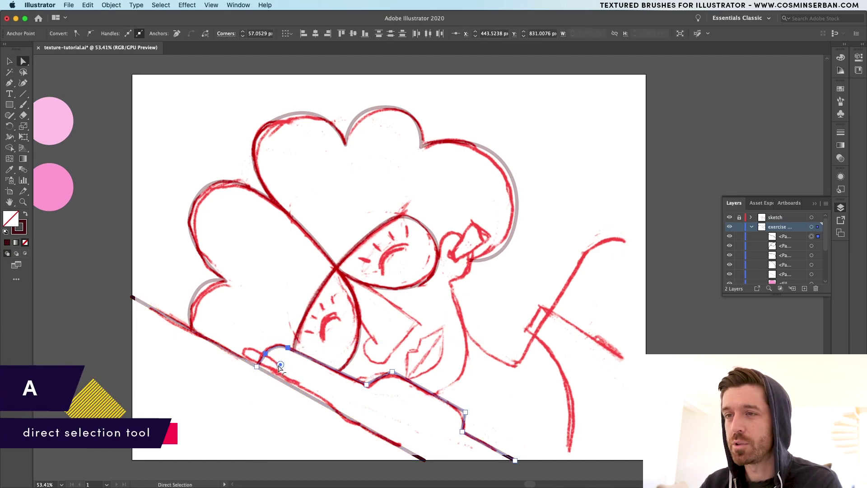
{"action": "left_click", "coordinate": [391, 371]}
{"action": "left_click_drag", "start_coordinate": [392, 379], "coordinate": [391, 396]}
{"action": "left_click", "coordinate": [465, 412]}
{"action": "left_click_drag", "start_coordinate": [458, 415], "coordinate": [434, 426]}
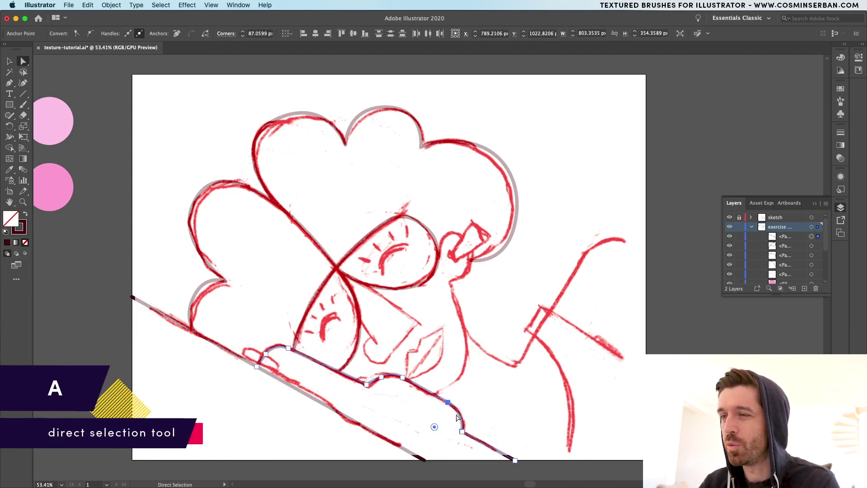
{"action": "key", "text": "v"}
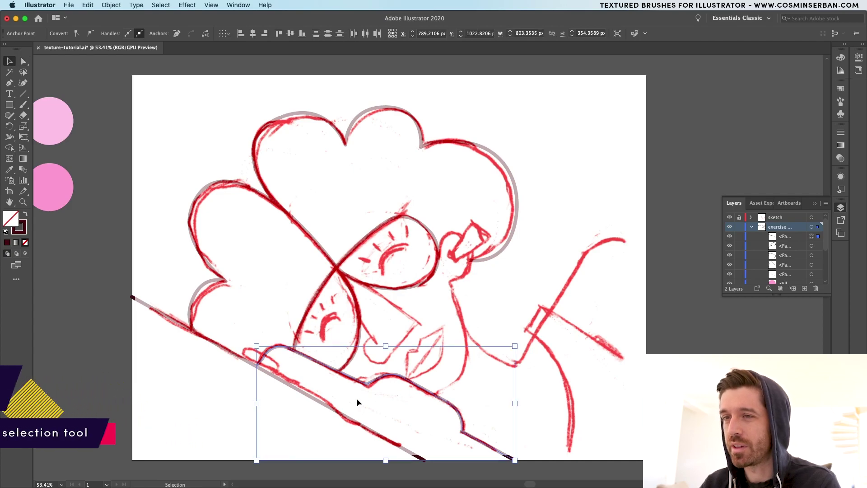
{"action": "left_click", "coordinate": [356, 397]}
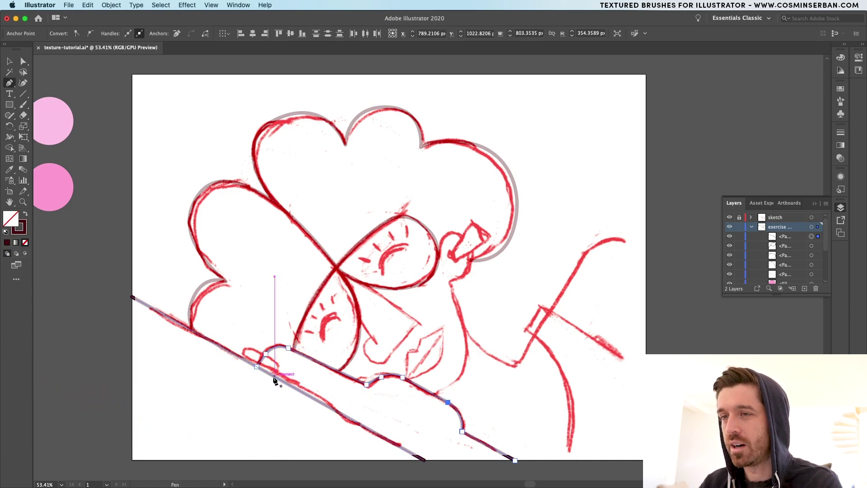
- Trace the hand's outline and round its fingertip corner
{"action": "key", "text": "p"}
{"action": "left_click", "coordinate": [274, 376]}
{"action": "left_click", "coordinate": [278, 362]}
{"action": "left_click", "coordinate": [248, 344]}
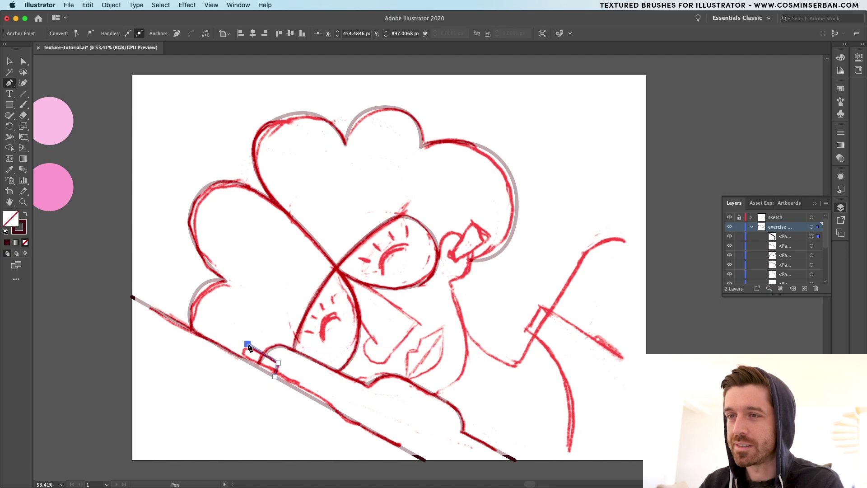
{"action": "left_click", "coordinate": [234, 353]}
{"action": "key", "text": "v"}
{"action": "key", "text": "a"}
{"action": "left_click", "coordinate": [247, 344]}
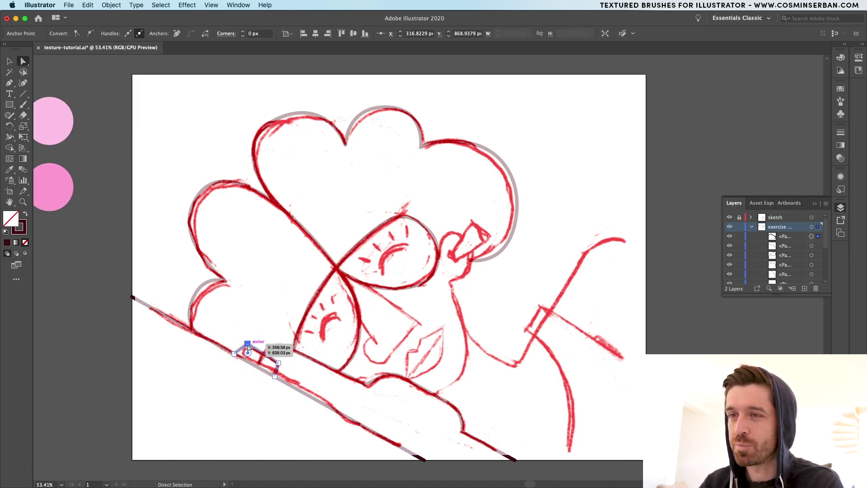
{"action": "mouse_move", "coordinate": [247, 354]}
{"action": "left_mouse_down"}
{"action": "mouse_move", "coordinate": [248, 376]}
{"action": "mouse_move", "coordinate": [258, 365]}
{"action": "mouse_move", "coordinate": [259, 374]}
{"action": "left_mouse_up"}
{"action": "key", "text": "v"}
{"action": "left_click", "coordinate": [270, 394]}
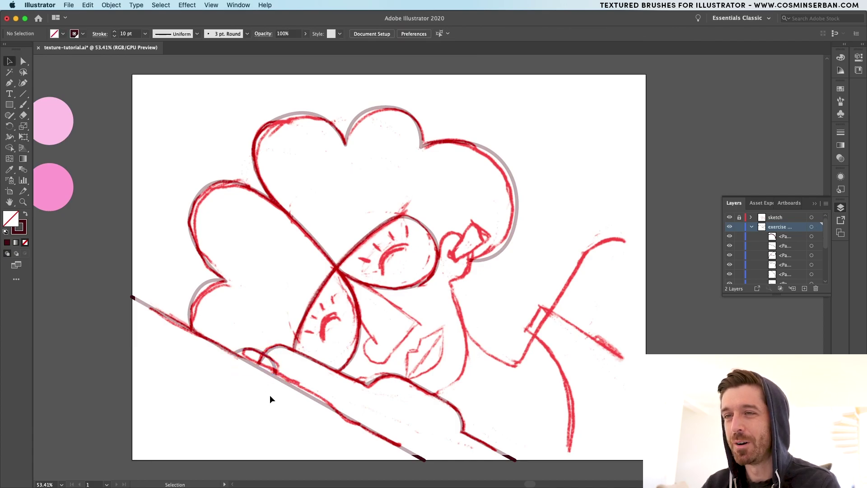
- Draw the lips as a closed Pen shape with a curved lower edge
{"action": "left_click", "coordinate": [346, 380]}
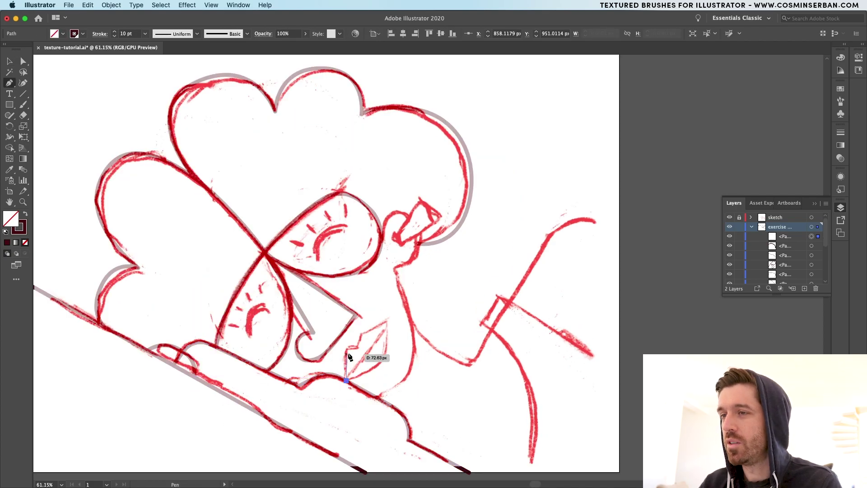
{"action": "left_click", "coordinate": [346, 348]}
{"action": "left_click", "coordinate": [359, 345]}
{"action": "left_click", "coordinate": [359, 333]}
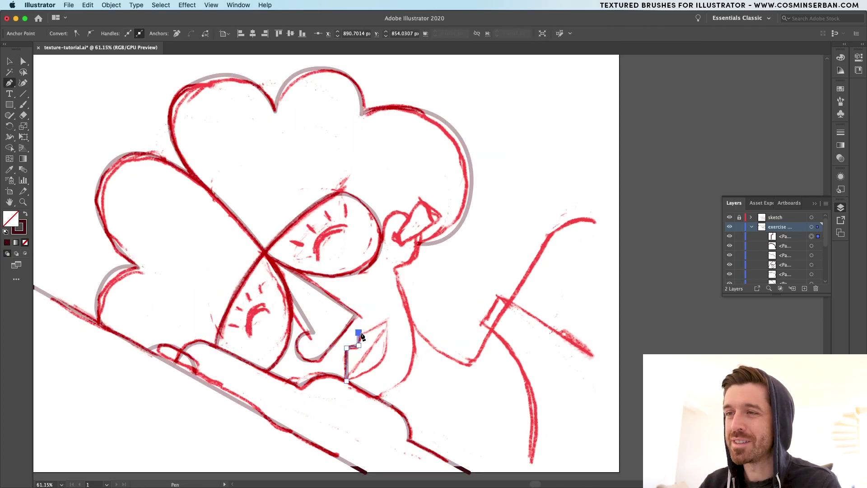
{"action": "left_click", "coordinate": [387, 321]}
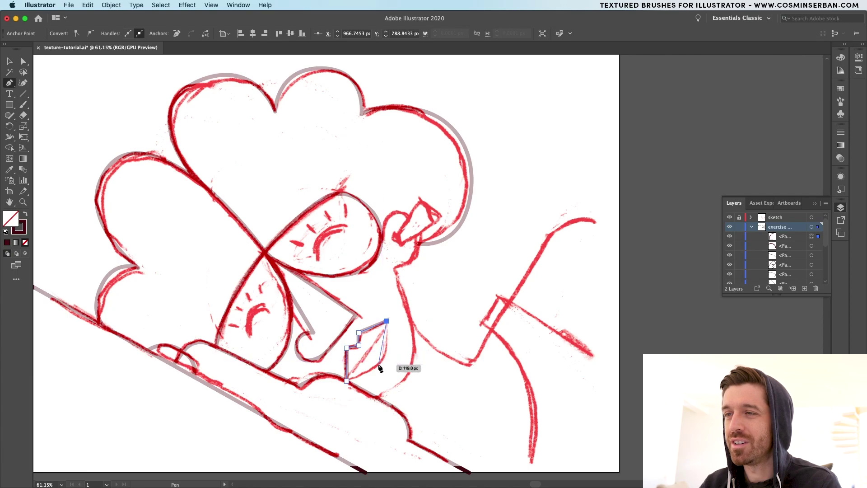
{"action": "left_click_drag", "start_coordinate": [378, 364], "coordinate": [363, 382]}
{"action": "left_click", "coordinate": [346, 381]}
{"action": "key", "text": "v"}
- Nudge the lip curve's middle point and extend the path down-left
{"action": "key", "text": "a"}
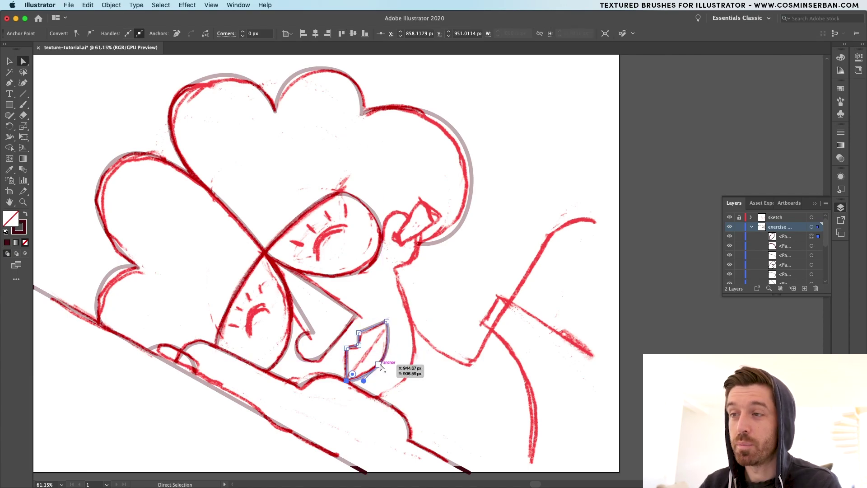
{"action": "left_click_drag", "start_coordinate": [379, 365], "coordinate": [383, 362]}
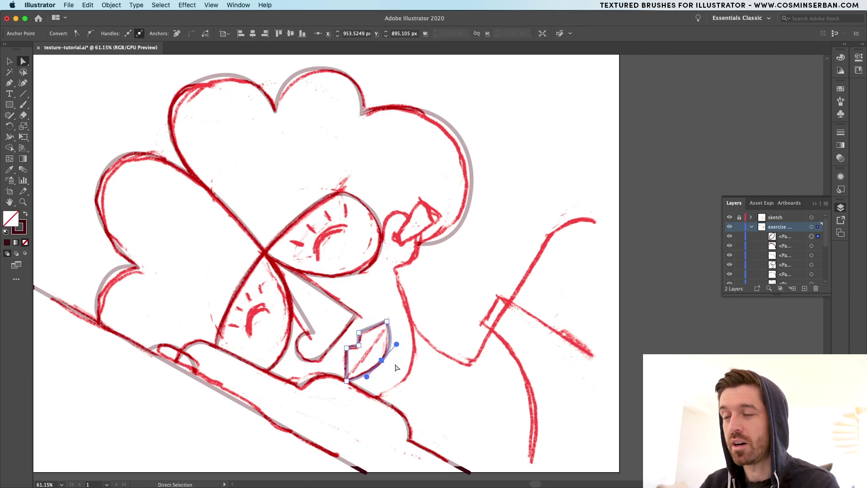
{"action": "left_click", "coordinate": [396, 367]}
{"action": "key", "text": "p"}
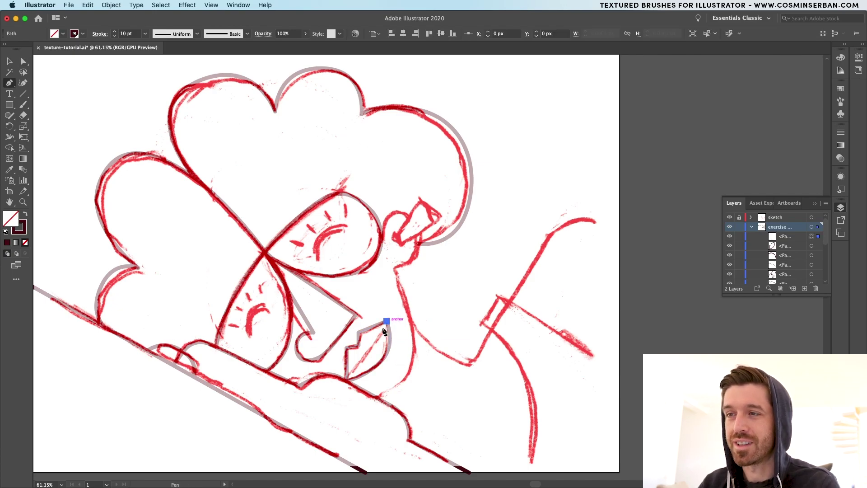
{"action": "left_click", "coordinate": [386, 321]}
{"action": "left_click_drag", "start_coordinate": [326, 396], "coordinate": [313, 407]}
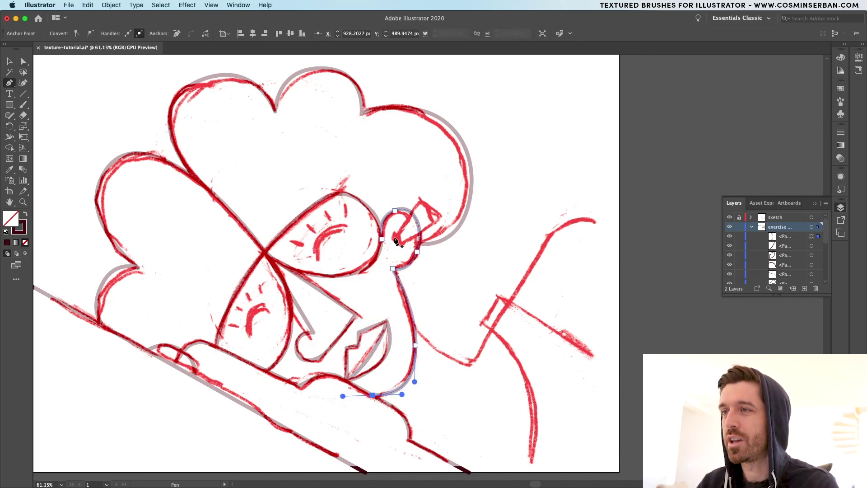
- Draw the nose as a closed curved shape
{"action": "left_click_drag", "start_coordinate": [395, 240], "coordinate": [409, 189]}
{"action": "left_click", "coordinate": [434, 209]}
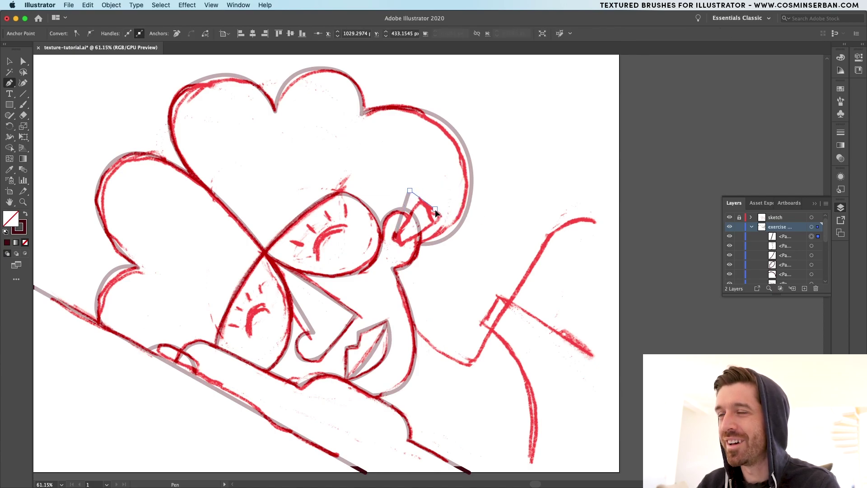
{"action": "left_click_drag", "start_coordinate": [438, 228], "coordinate": [394, 238]}
{"action": "left_click", "coordinate": [399, 244]}
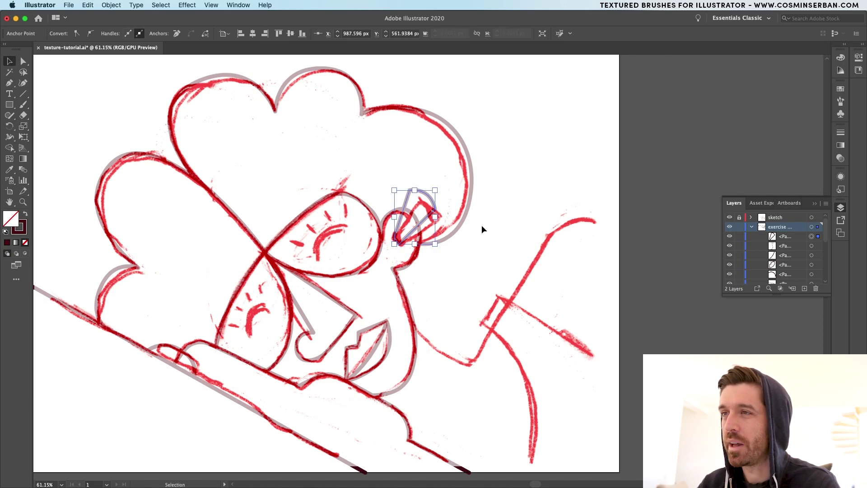
{"action": "left_click", "coordinate": [469, 241], "text": "super"}
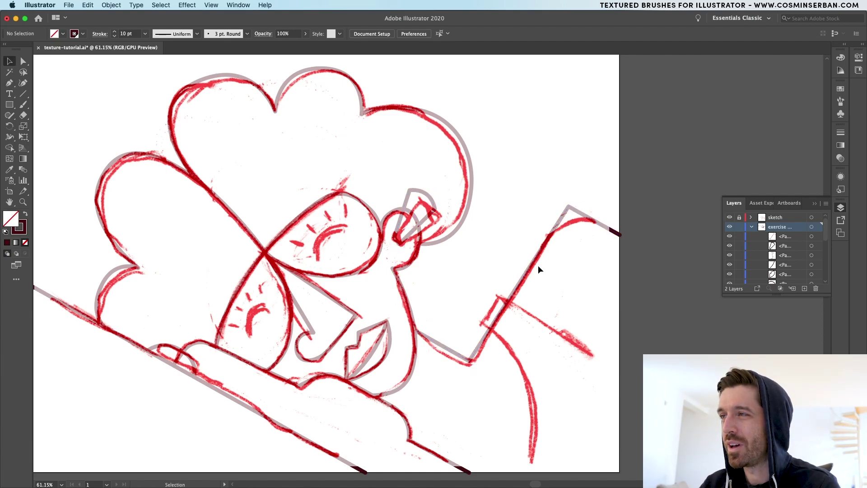
{"action": "key", "text": "a"}
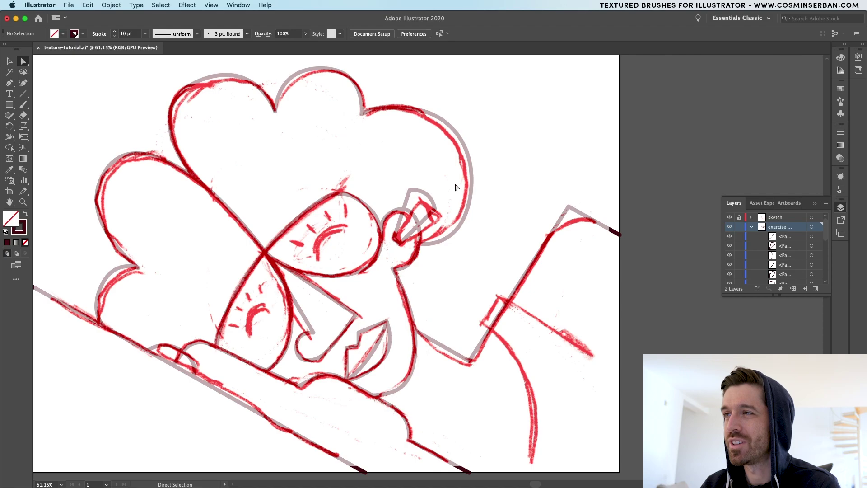
{"action": "left_click", "coordinate": [569, 207]}
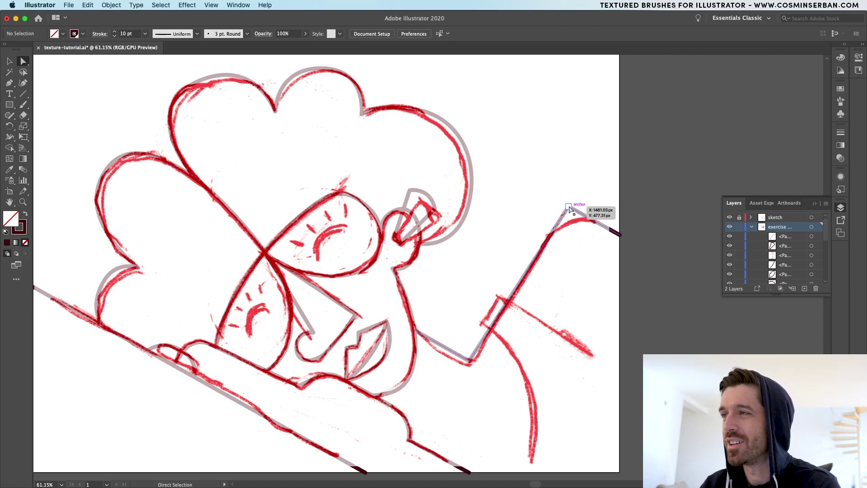
- Round the arm outline's top and lower corners into curves
{"action": "left_click", "coordinate": [569, 207]}
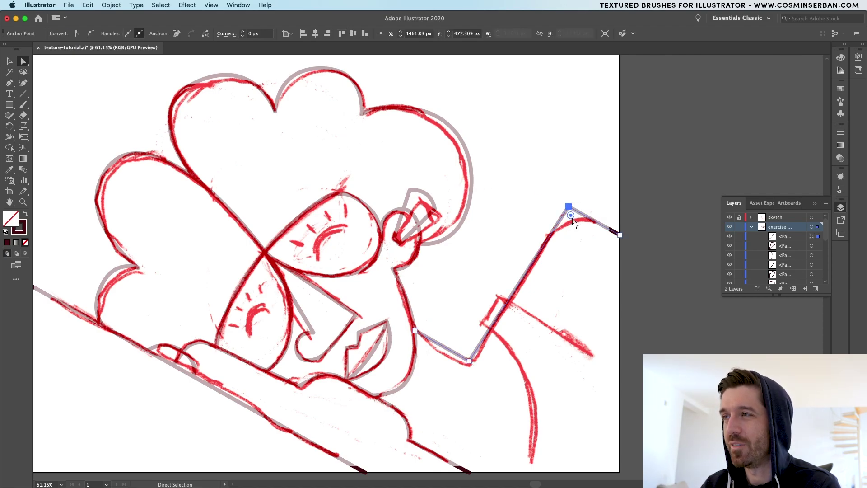
{"action": "left_click_drag", "start_coordinate": [571, 220], "coordinate": [587, 279]}
{"action": "left_click", "coordinate": [469, 361]}
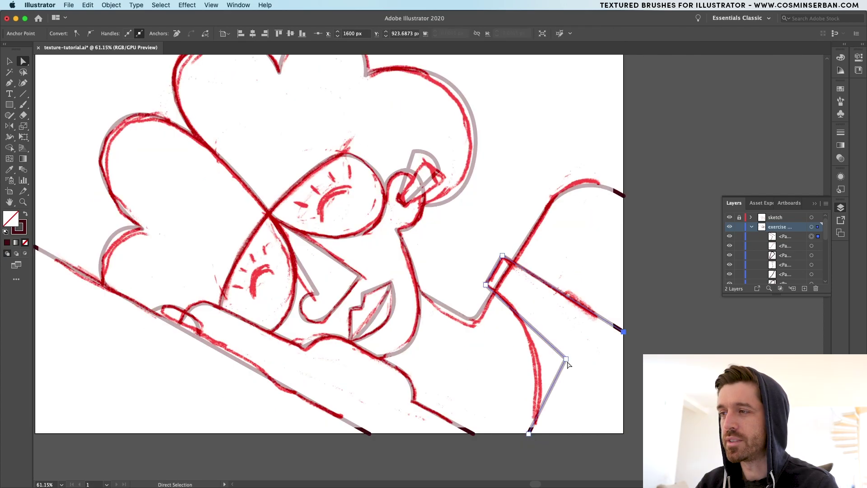
{"action": "left_click", "coordinate": [565, 360]}
{"action": "left_click_drag", "start_coordinate": [557, 360], "coordinate": [445, 381]}
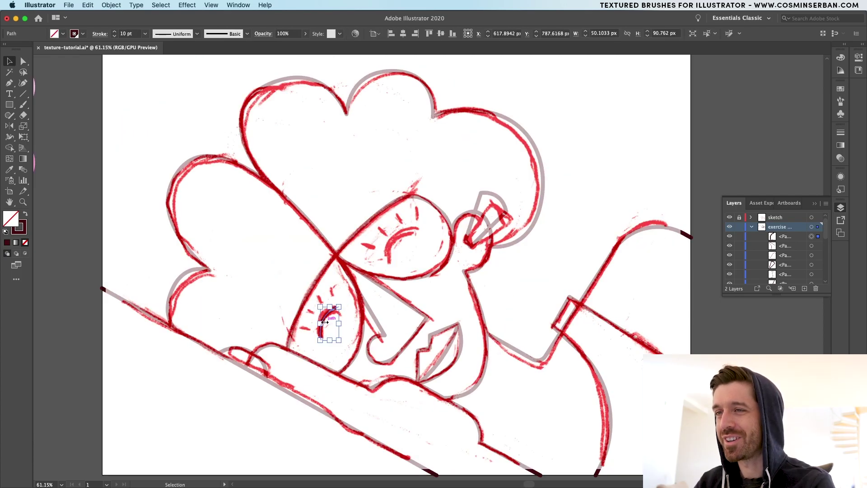
- Draw two short eyelash strokes beside the lower closed eye
{"action": "key", "text": "p"}
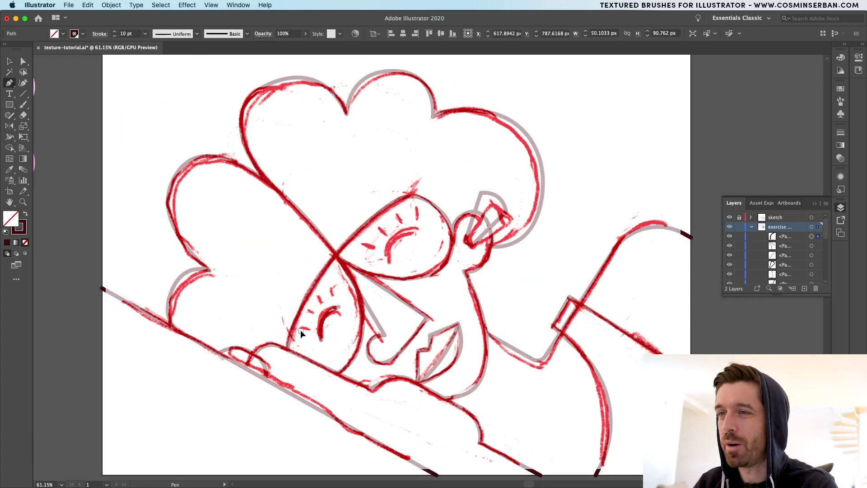
{"action": "left_click_drag", "start_coordinate": [299, 330], "coordinate": [316, 334]}
{"action": "left_click", "coordinate": [311, 331]}
{"action": "key", "text": "v"}
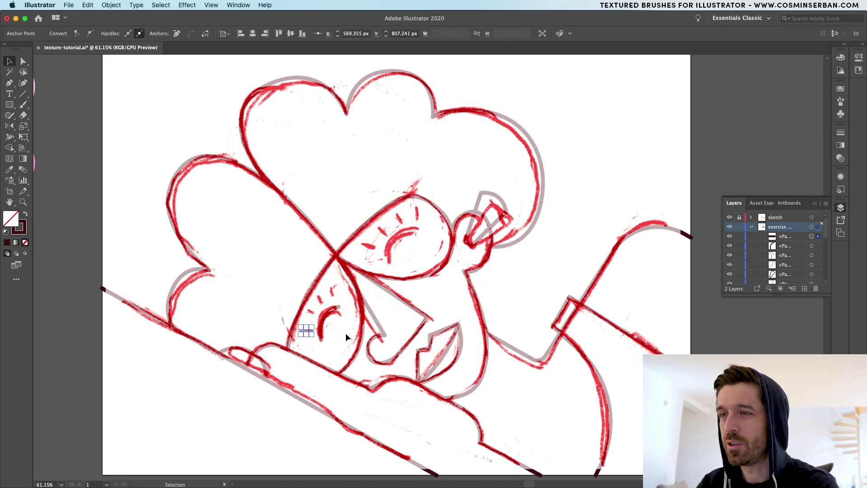
{"action": "left_click", "coordinate": [345, 332]}
{"action": "scroll", "coordinate": [316, 321], "scroll_direction": "up", "scroll_amount": 5}
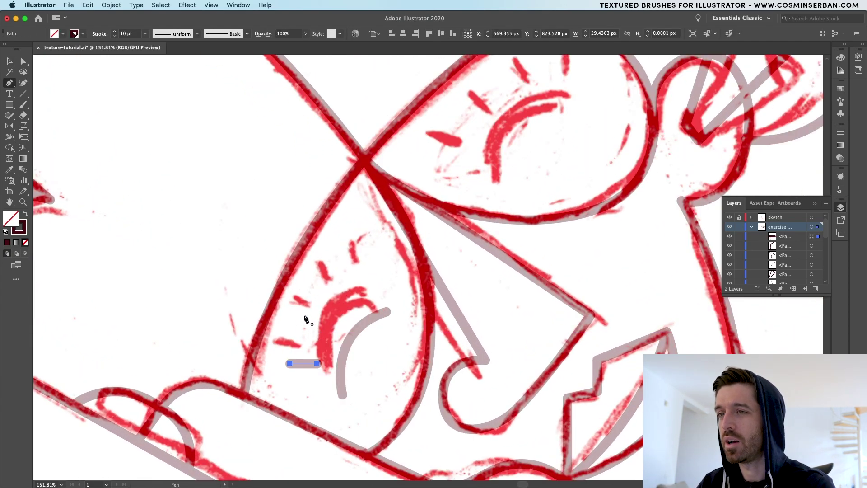
{"action": "left_click", "coordinate": [293, 313]}
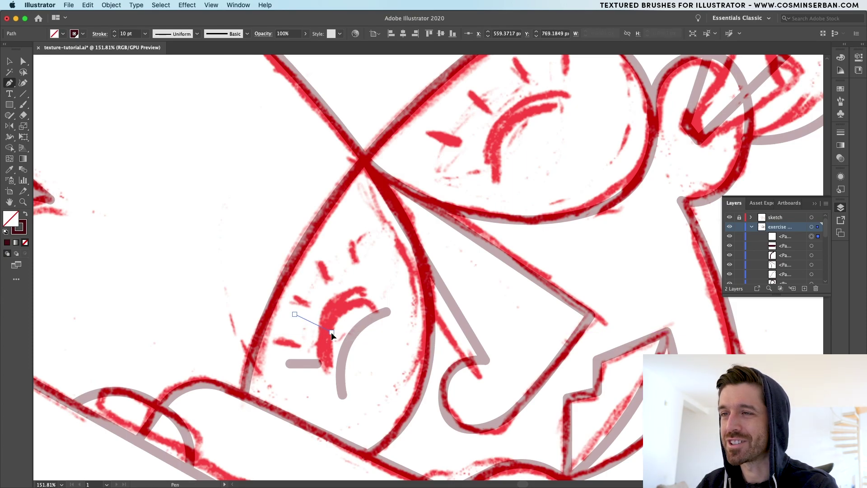
{"action": "left_click", "coordinate": [333, 333]}
{"action": "key", "text": "v"}
{"action": "left_click", "coordinate": [350, 306]}
- Fit the artboard in view and hide the red sketch layer
{"action": "key", "text": "super+0"}
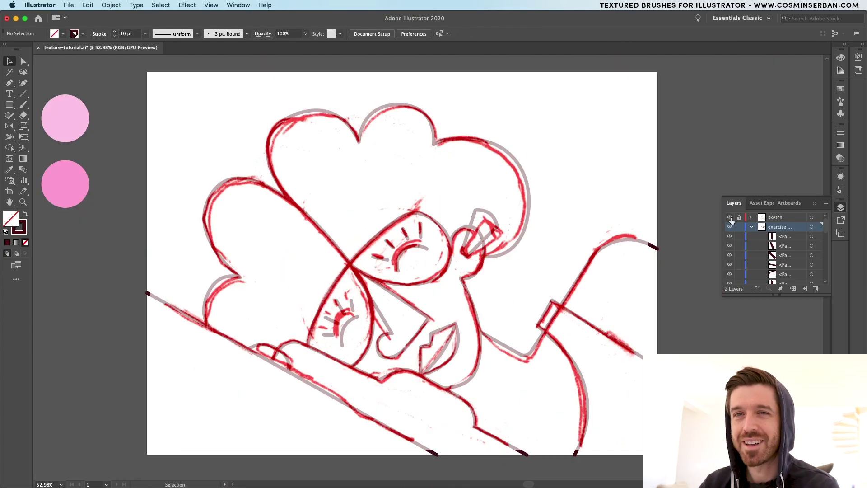
{"action": "left_click", "coordinate": [729, 218]}
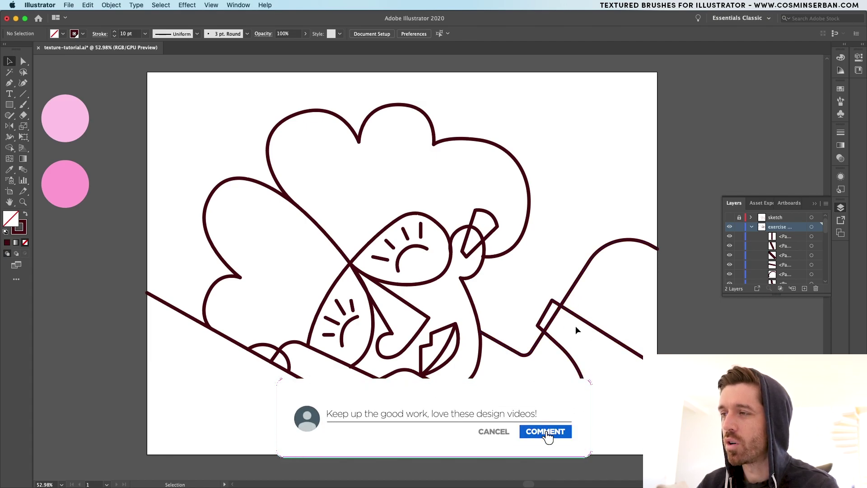
{"action": "scroll", "coordinate": [575, 326], "scroll_direction": "up", "scroll_amount": 5}
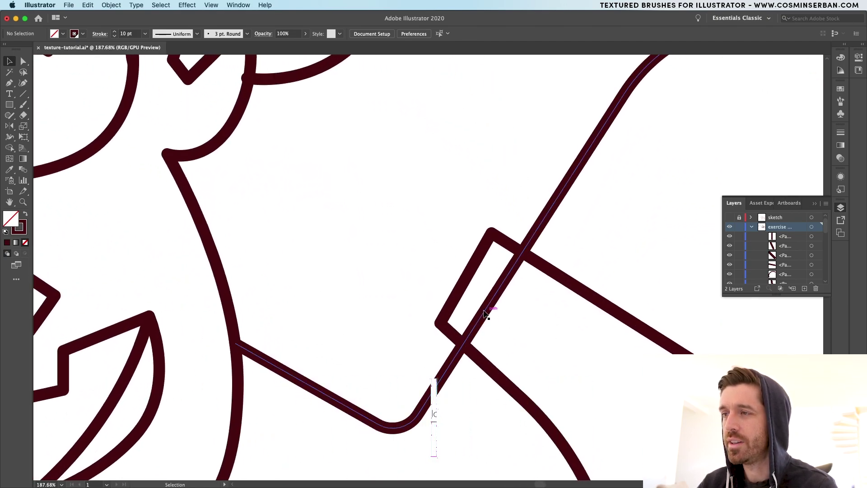
- Add three anchors on the arm line and delete the middle one to clear the cuff
{"action": "left_click", "coordinate": [484, 313]}
{"action": "scroll", "coordinate": [483, 336], "scroll_direction": "up", "scroll_amount": 4}
{"action": "key", "text": "p"}
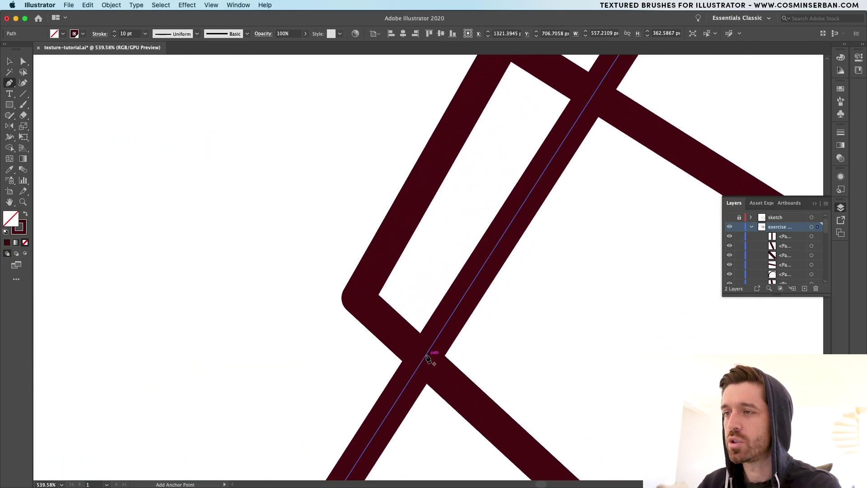
{"action": "left_click", "coordinate": [426, 355]}
{"action": "left_click", "coordinate": [512, 222]}
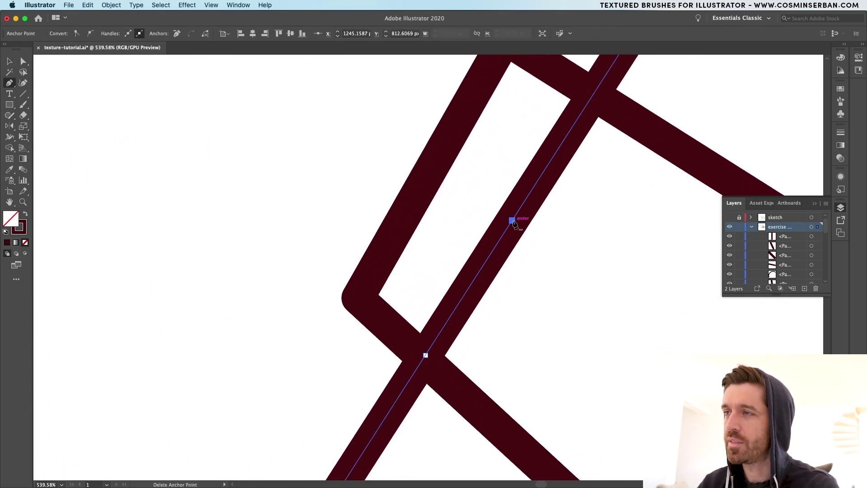
{"action": "left_click", "coordinate": [594, 93]}
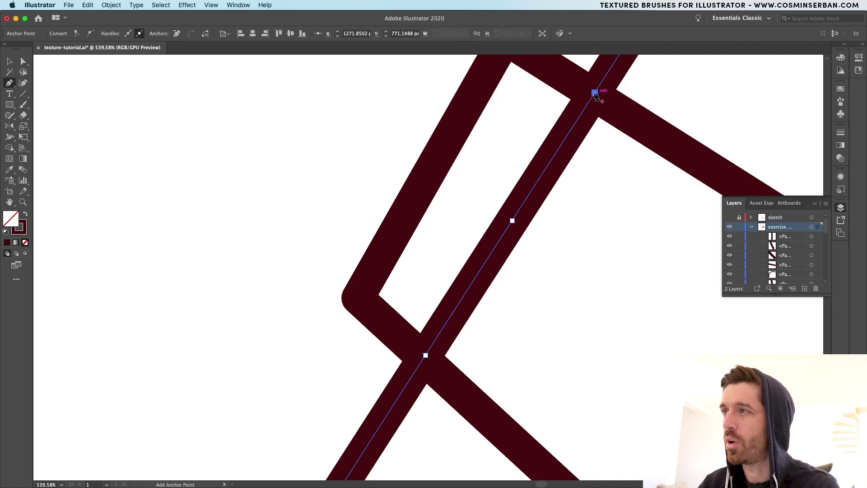
{"action": "key", "text": "a"}
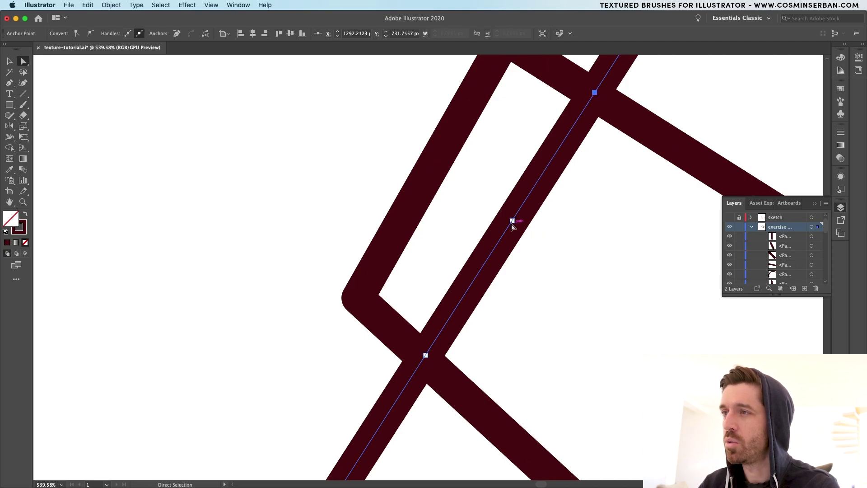
{"action": "key", "text": "Delete"}
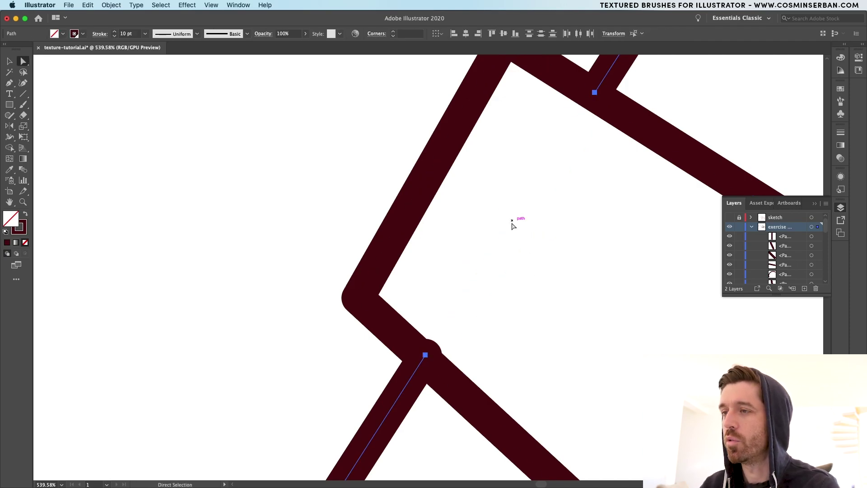
{"action": "left_click_drag", "start_coordinate": [425, 355], "coordinate": [424, 360]}
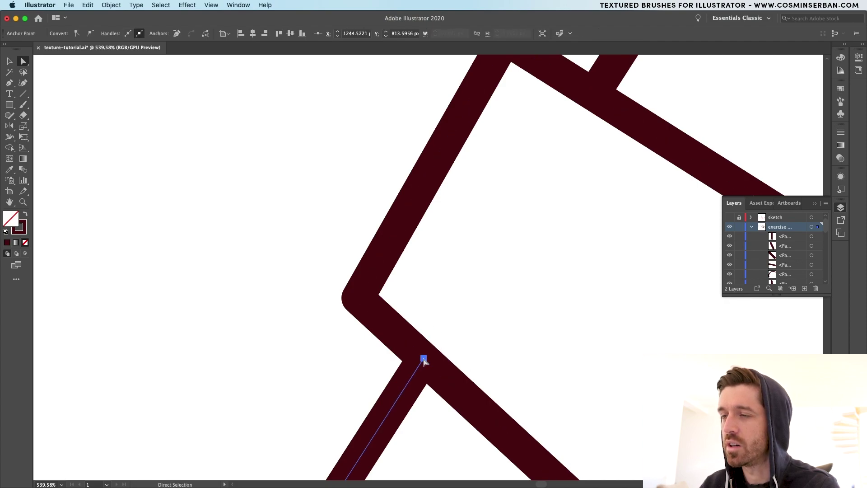
- Slightly round the pointed tip of the small hand shape
{"action": "left_click", "coordinate": [501, 284]}
{"action": "scroll", "coordinate": [503, 285], "scroll_direction": "down", "scroll_amount": 10}
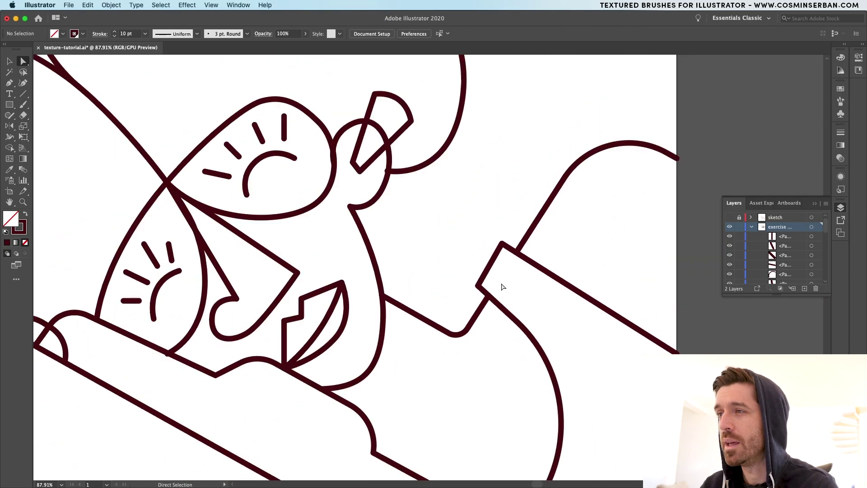
{"action": "scroll", "coordinate": [343, 262], "scroll_direction": "up", "scroll_amount": 4}
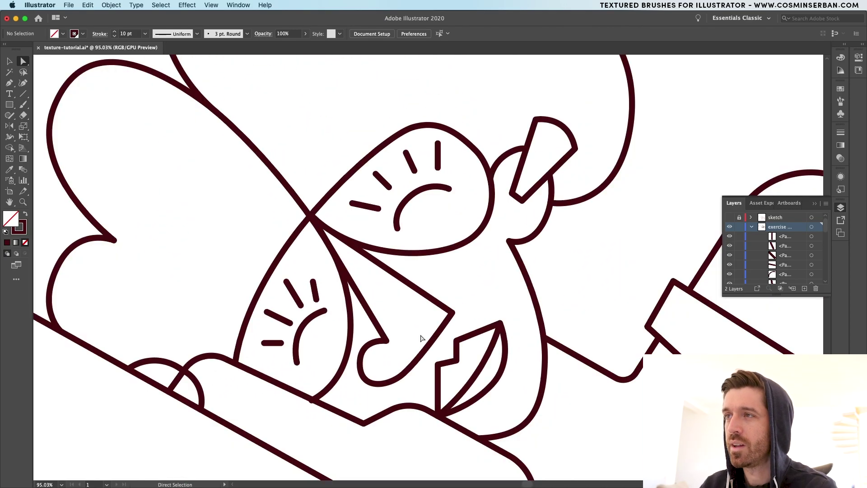
{"action": "left_click", "coordinate": [446, 314]}
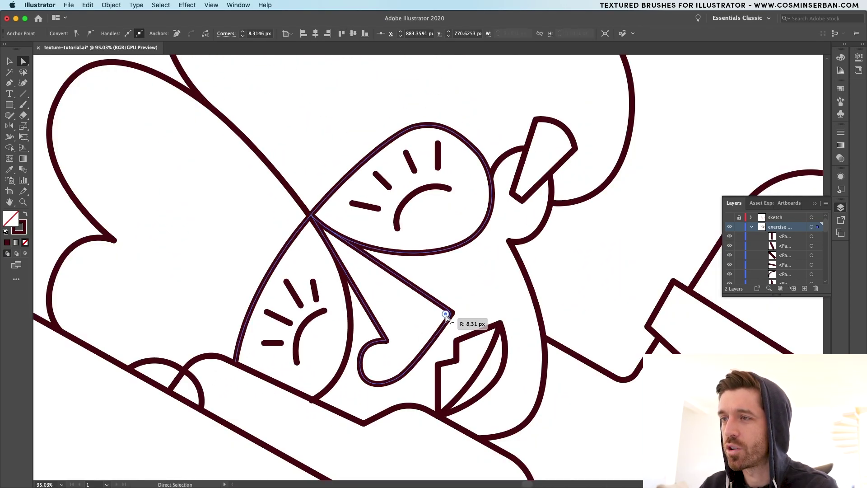
{"action": "left_click_drag", "start_coordinate": [446, 315], "coordinate": [444, 316]}
{"action": "left_click", "coordinate": [410, 352]}
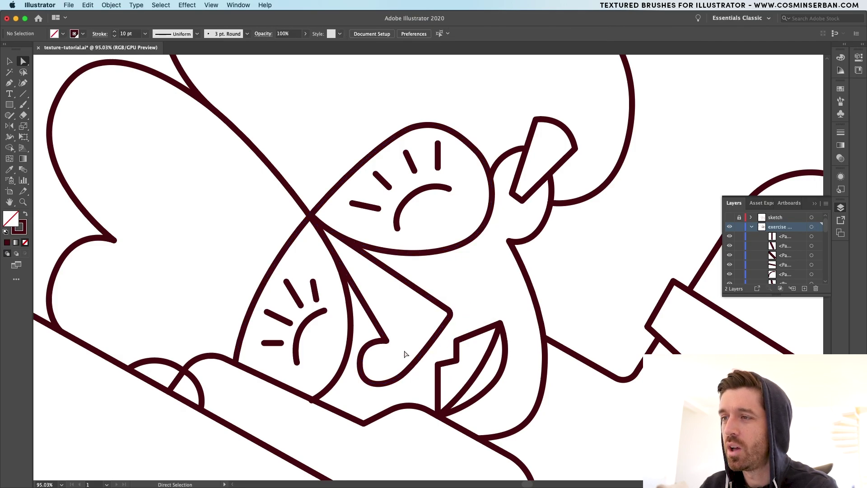
- Round the two upper corners of the rectangular cuff piece
{"action": "left_click", "coordinate": [648, 326]}
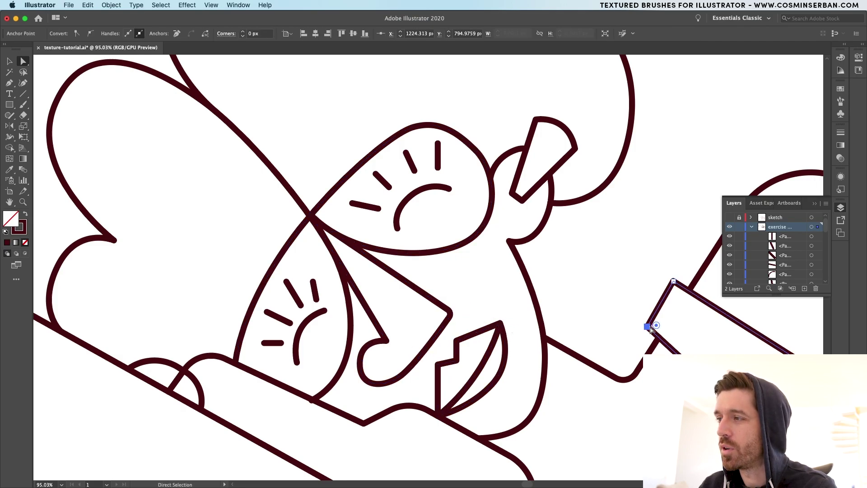
{"action": "left_click", "coordinate": [673, 281], "text": "shift"}
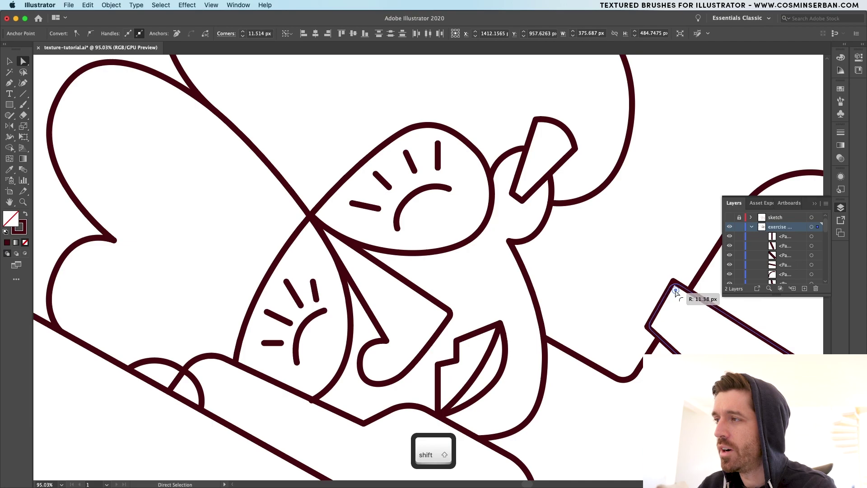
{"action": "left_click_drag", "start_coordinate": [674, 290], "coordinate": [675, 290]}
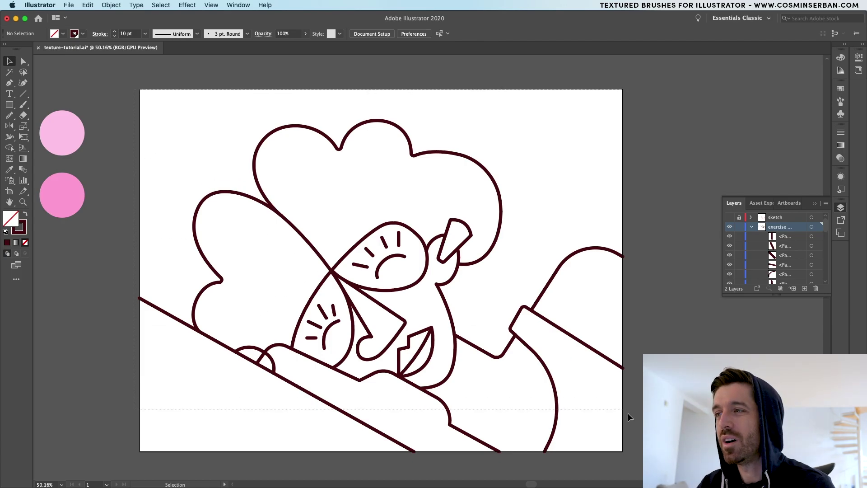
- Group all maroon line-art paths into one group and lock it in Layers
{"action": "key", "text": "super+a"}
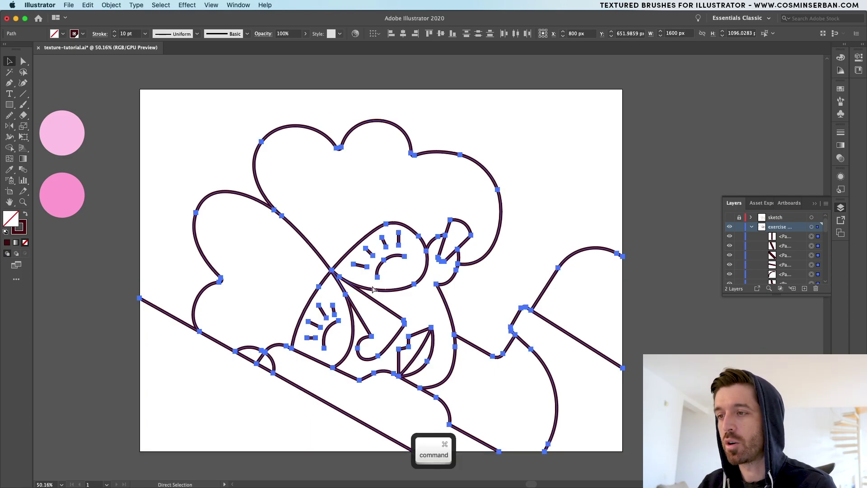
{"action": "key", "text": "super+g"}
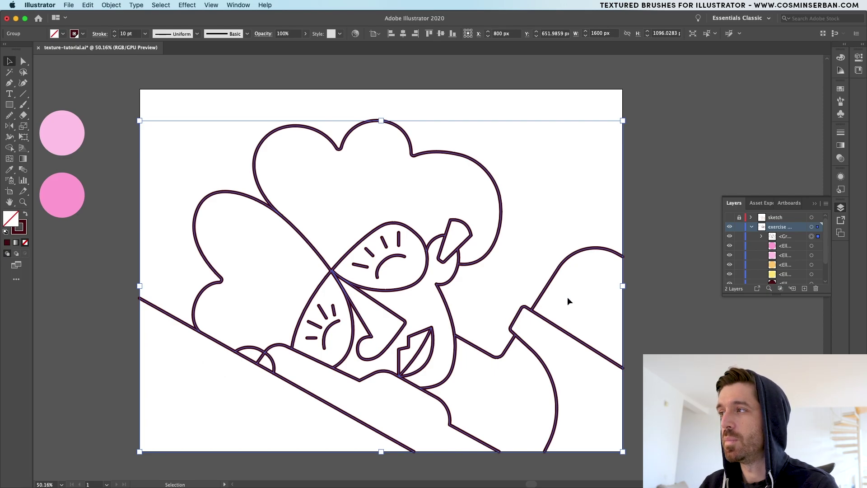
{"action": "left_click", "coordinate": [739, 236]}
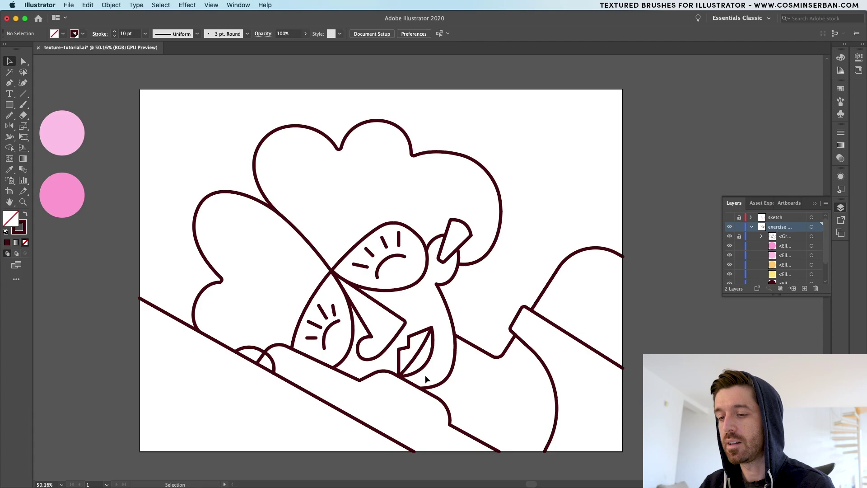
{"action": "scroll", "coordinate": [153, 267], "scroll_direction": "left", "scroll_amount": 5}
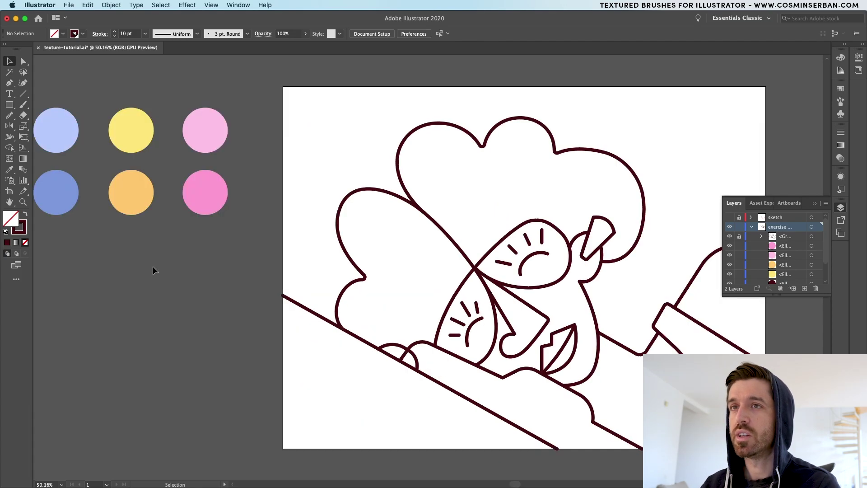
{"action": "scroll", "coordinate": [153, 268], "scroll_direction": "down", "scroll_amount": 3}
- Draw a light-blue triangle wedge at the artboard's lower left and move it beneath the line art
{"action": "left_click", "coordinate": [89, 170]}
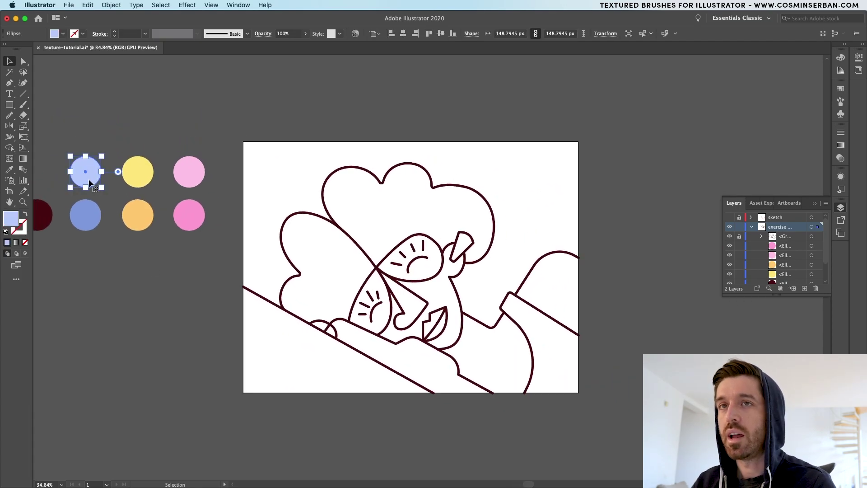
{"action": "left_click", "coordinate": [9, 84]}
{"action": "left_click", "coordinate": [243, 286]}
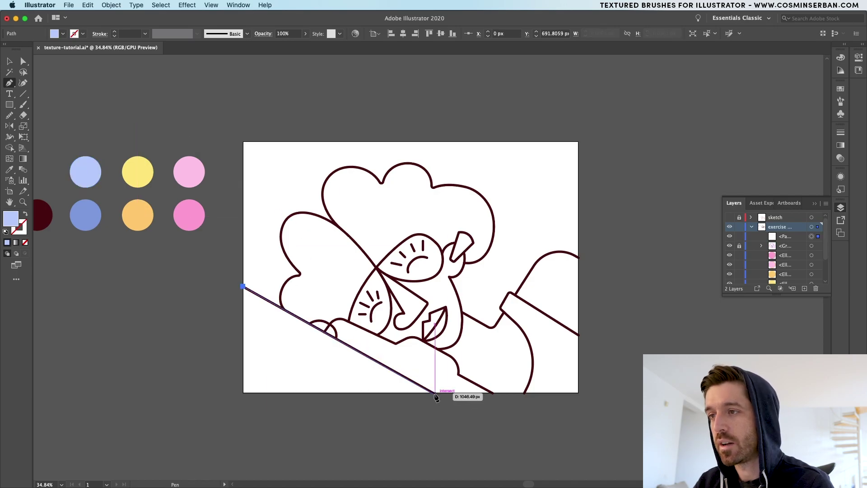
{"action": "left_click", "coordinate": [433, 393]}
{"action": "left_click", "coordinate": [243, 392]}
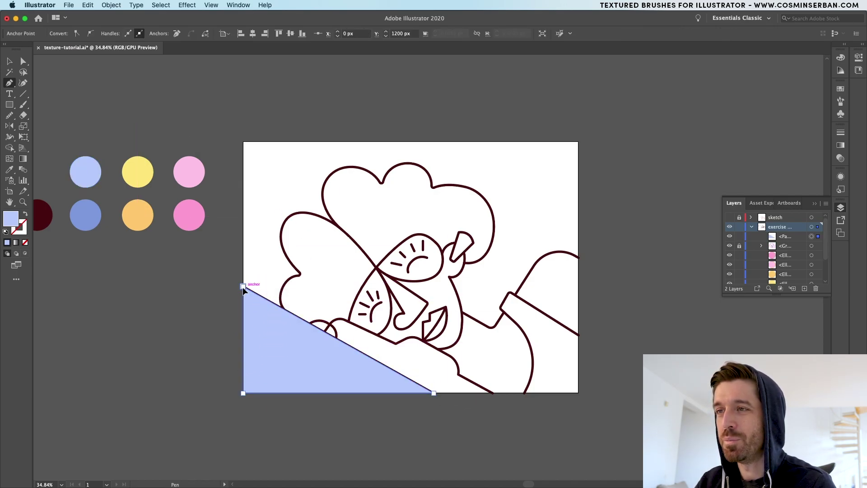
{"action": "left_click", "coordinate": [243, 286]}
{"action": "key", "text": "v"}
{"action": "left_click_drag", "start_coordinate": [796, 237], "coordinate": [794, 253]}
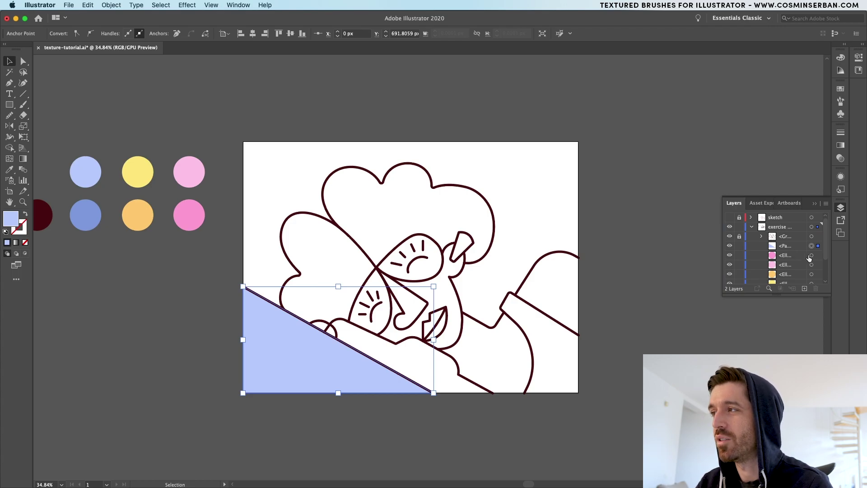
- Trace light-blue fills over the two leaves behind the outlines and adjust the pink body fill
{"action": "key", "text": "p"}
{"action": "left_click", "coordinate": [348, 321]}
{"action": "left_click_drag", "start_coordinate": [376, 267], "coordinate": [399, 238]}
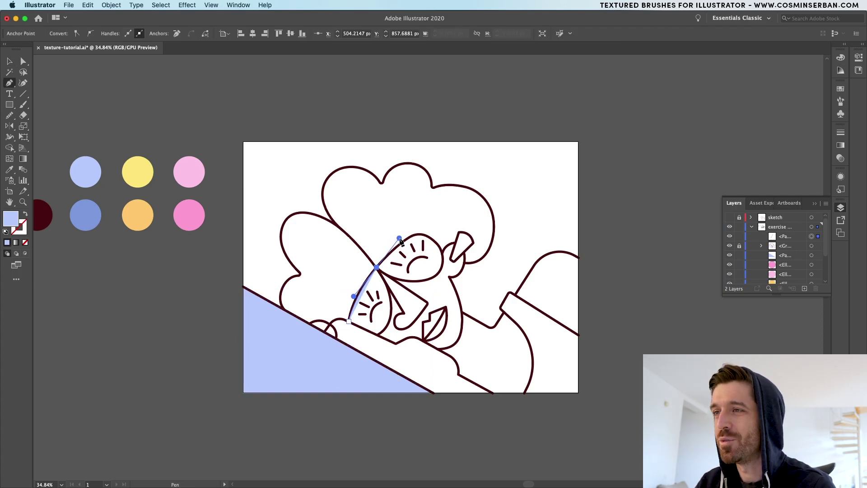
{"action": "scroll", "coordinate": [423, 234], "scroll_direction": "up", "scroll_amount": 3}
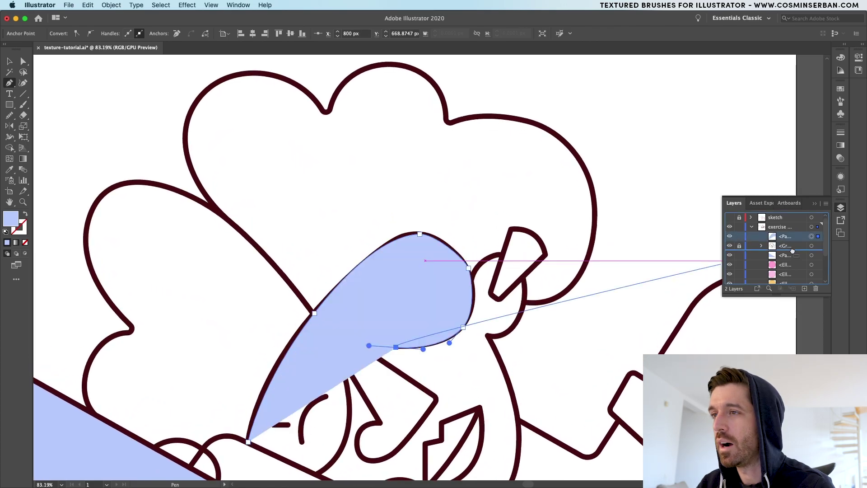
{"action": "left_click_drag", "start_coordinate": [792, 251], "coordinate": [793, 252]}
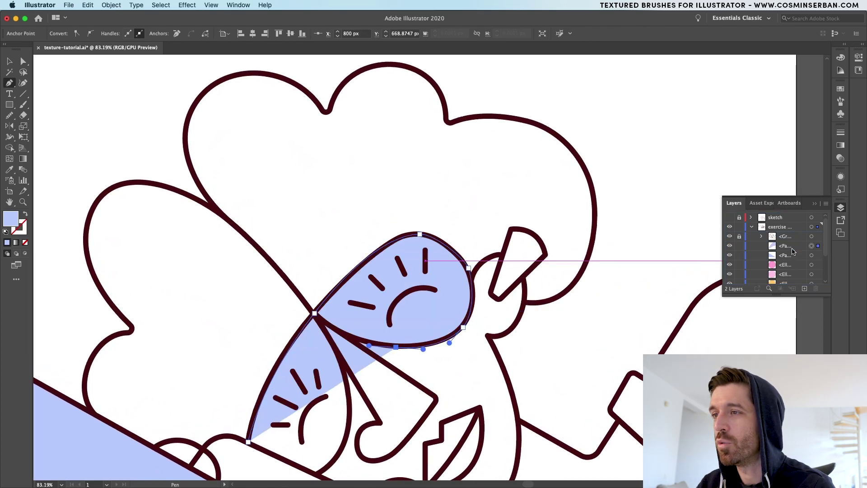
{"action": "left_click", "coordinate": [318, 320]}
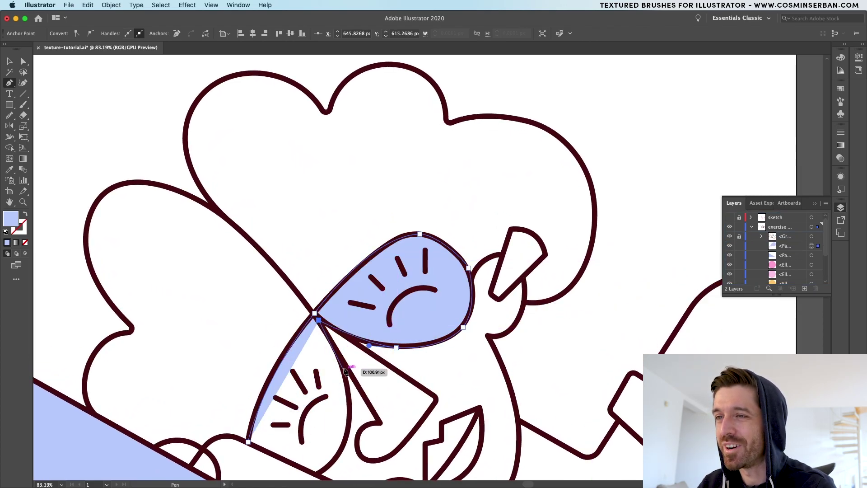
{"action": "left_click", "coordinate": [351, 395]}
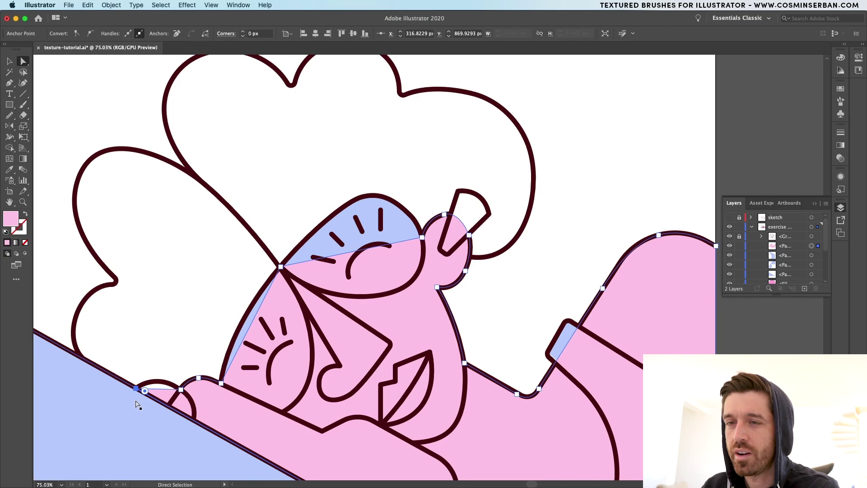
{"action": "left_click_drag", "start_coordinate": [135, 401], "coordinate": [168, 405]}
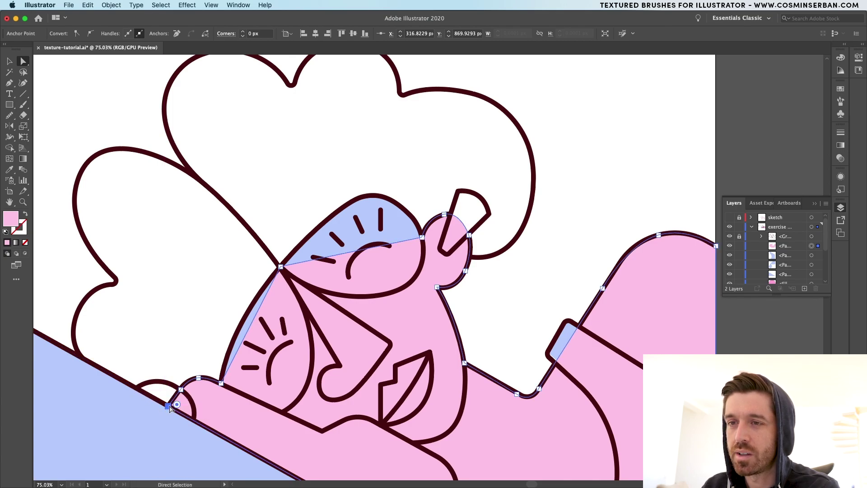
{"action": "left_click", "coordinate": [148, 443]}
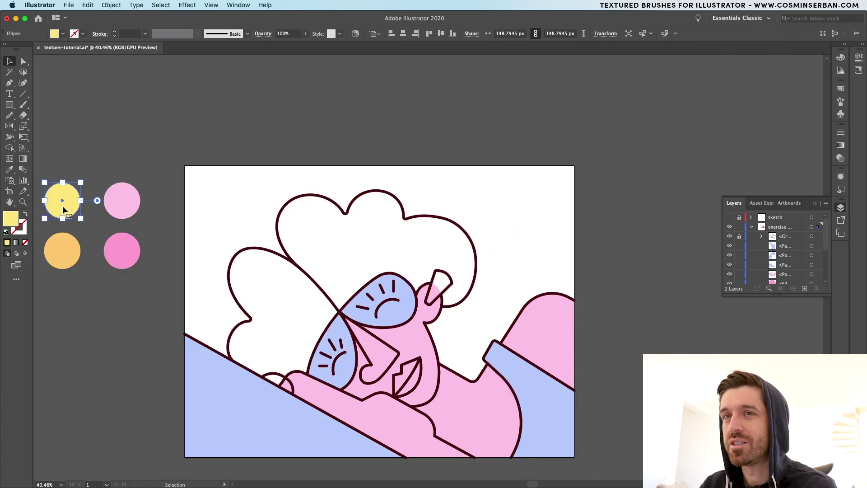
- Draw a yellow shape covering the artboard and send it to the back
{"action": "key", "text": "p"}
{"action": "left_click", "coordinate": [185, 333]}
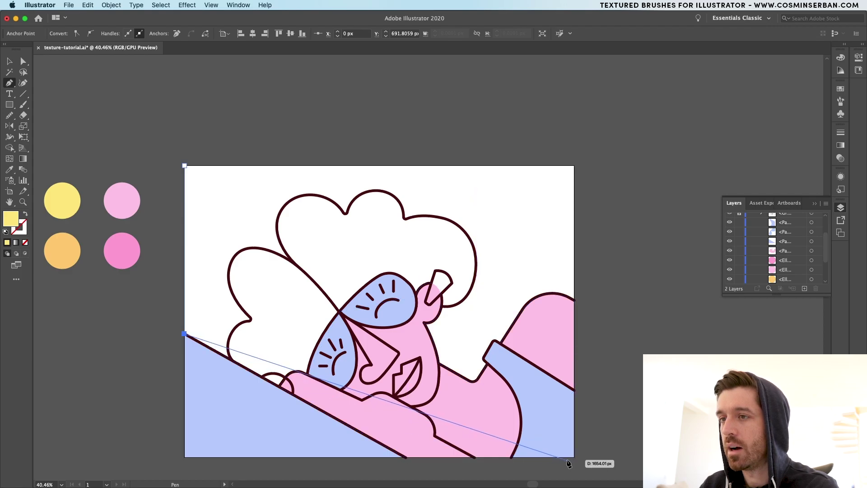
{"action": "left_click", "coordinate": [406, 458]}
{"action": "key", "text": "v"}
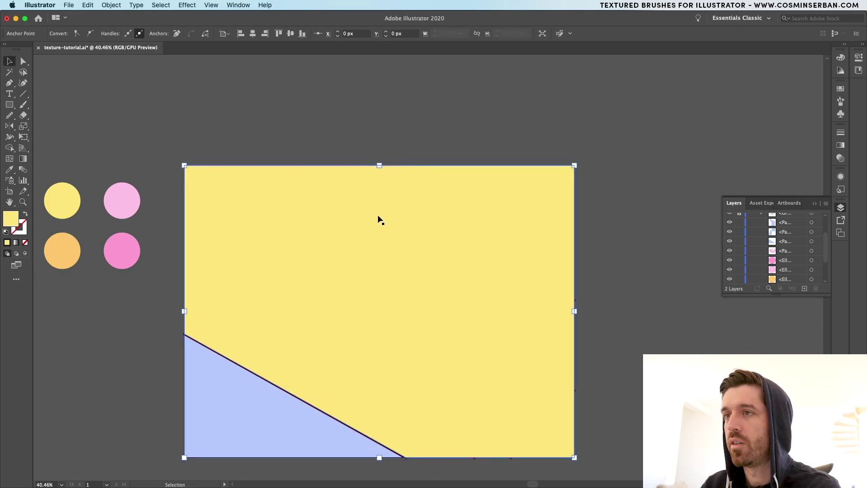
{"action": "right_click", "coordinate": [378, 218]}
{"action": "mouse_move", "coordinate": [443, 391]}
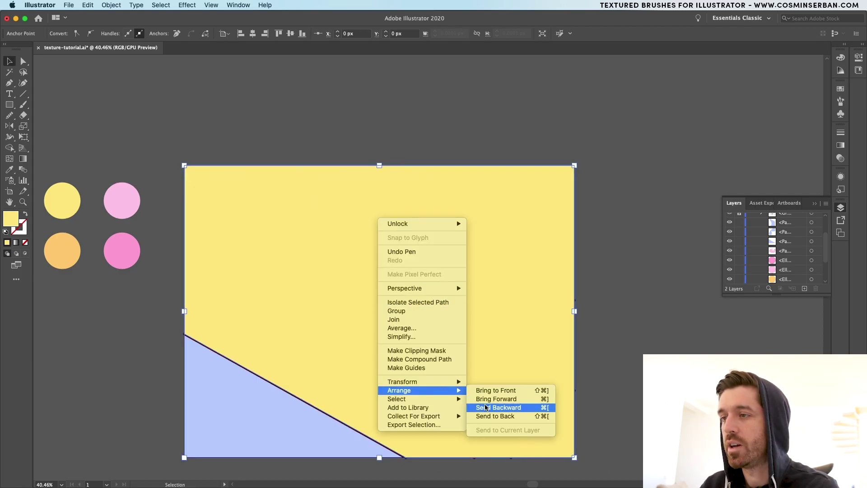
{"action": "left_click", "coordinate": [493, 414]}
{"action": "scroll", "coordinate": [408, 206], "scroll_direction": "up", "scroll_amount": 3}
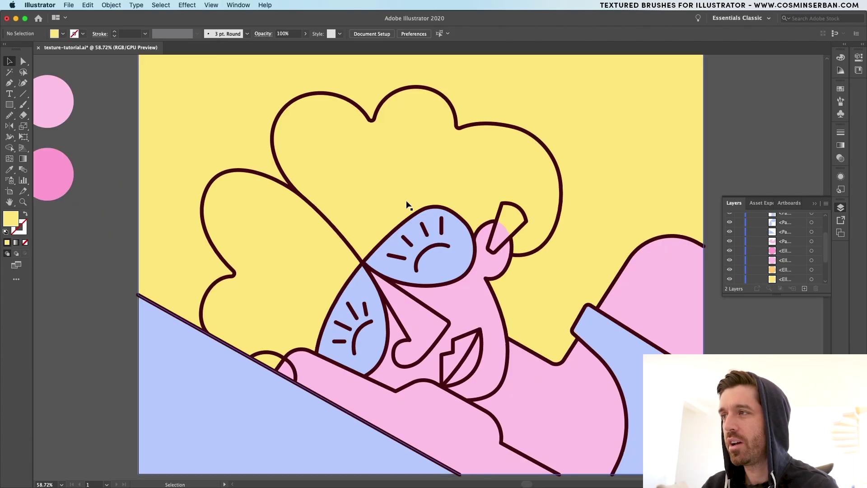
- Trace the cloud-shaped hair as a white fill and move it two levels back behind the head
{"action": "left_click", "coordinate": [9, 82]}
{"action": "left_click", "coordinate": [275, 372]}
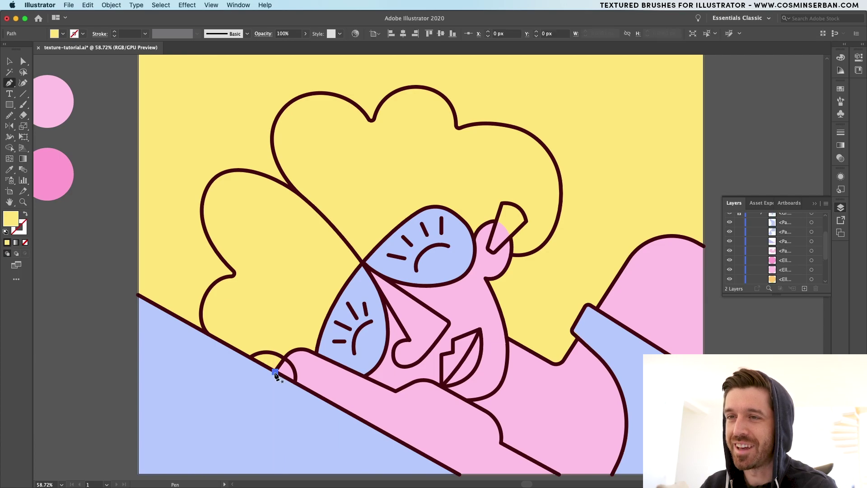
{"action": "left_click", "coordinate": [201, 328]}
{"action": "key", "text": "cmd+z"}
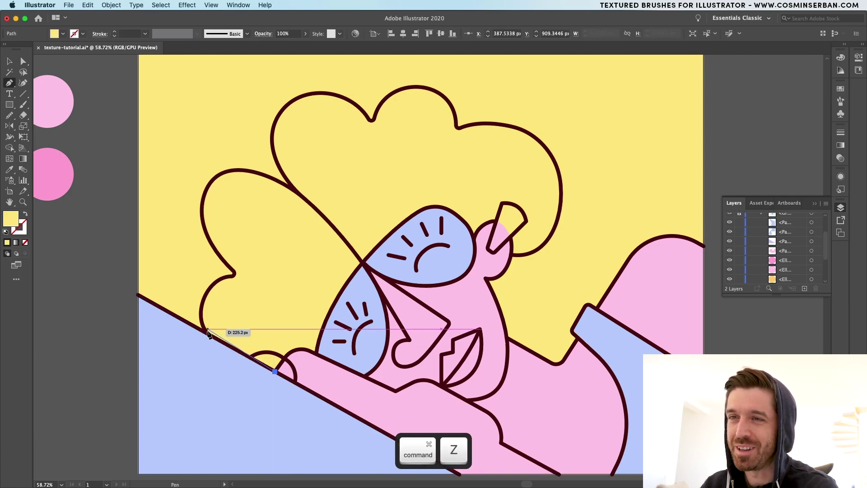
{"action": "left_click_drag", "start_coordinate": [204, 331], "coordinate": [199, 322]}
{"action": "left_click_drag", "start_coordinate": [275, 122], "coordinate": [288, 82]}
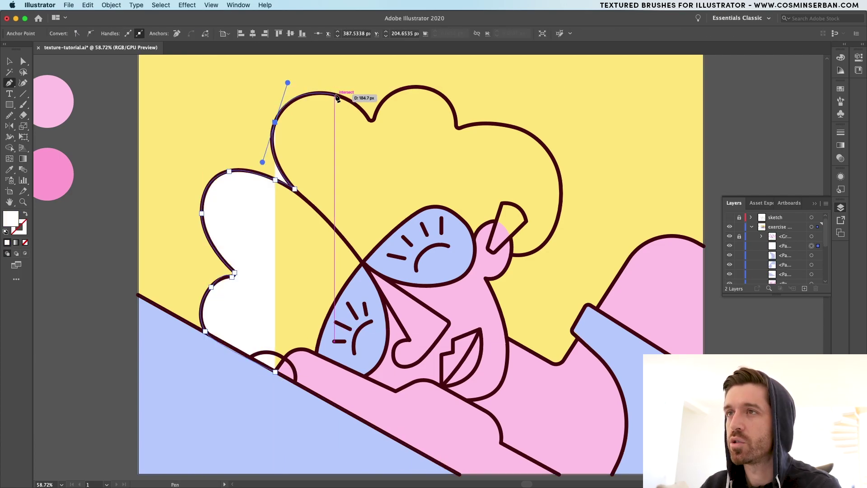
{"action": "left_click_drag", "start_coordinate": [346, 99], "coordinate": [375, 114]}
{"action": "left_click", "coordinate": [369, 117]}
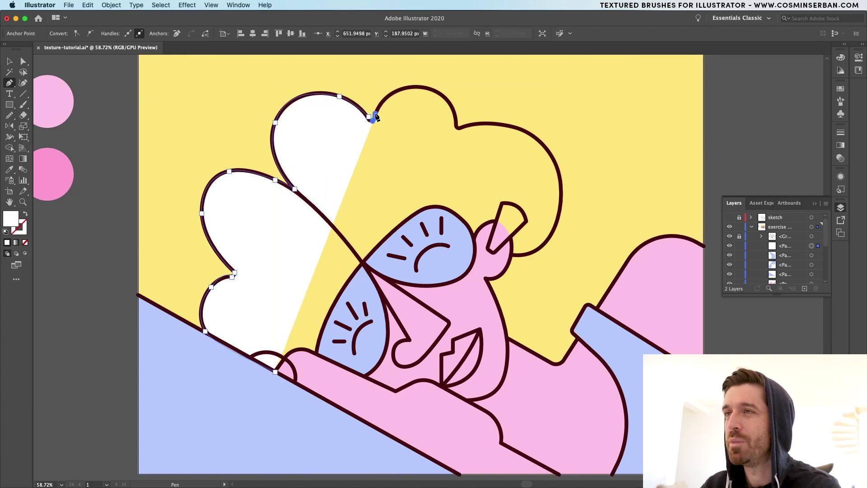
{"action": "left_click_drag", "start_coordinate": [416, 86], "coordinate": [448, 88]}
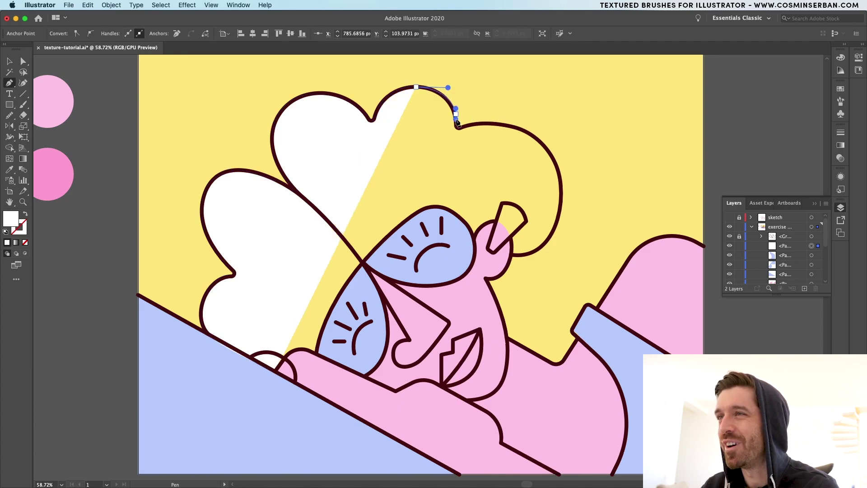
{"action": "left_click_drag", "start_coordinate": [456, 119], "coordinate": [467, 126]}
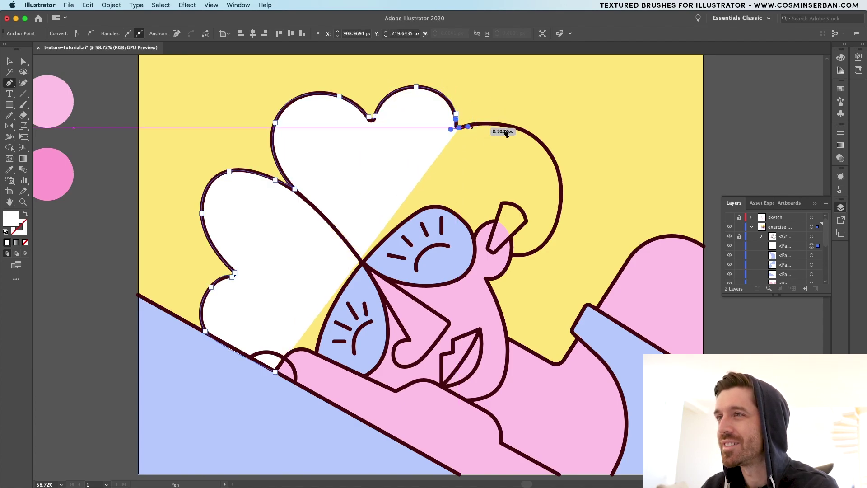
{"action": "left_click_drag", "start_coordinate": [525, 129], "coordinate": [542, 132]}
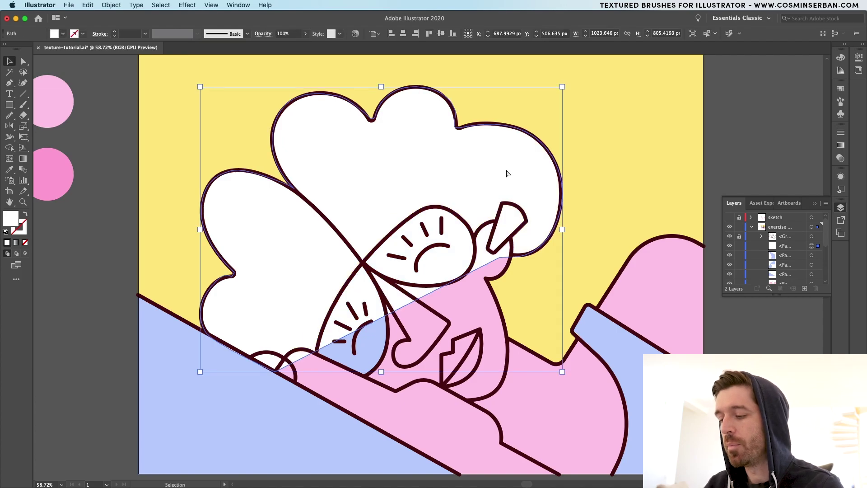
{"action": "key", "text": "super+bracketleft"}
{"action": "key", "text": "super+bracketleft"}
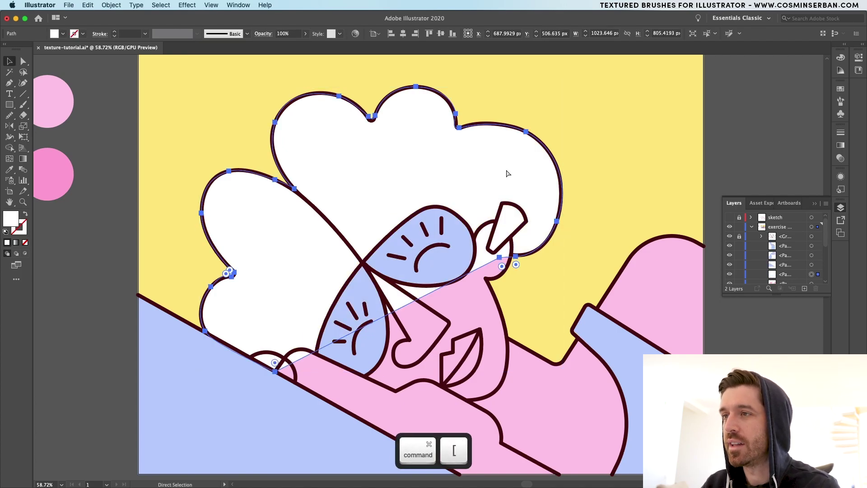
{"action": "key", "text": "super+bracketleft"}
{"action": "key", "text": "super+shift+a"}
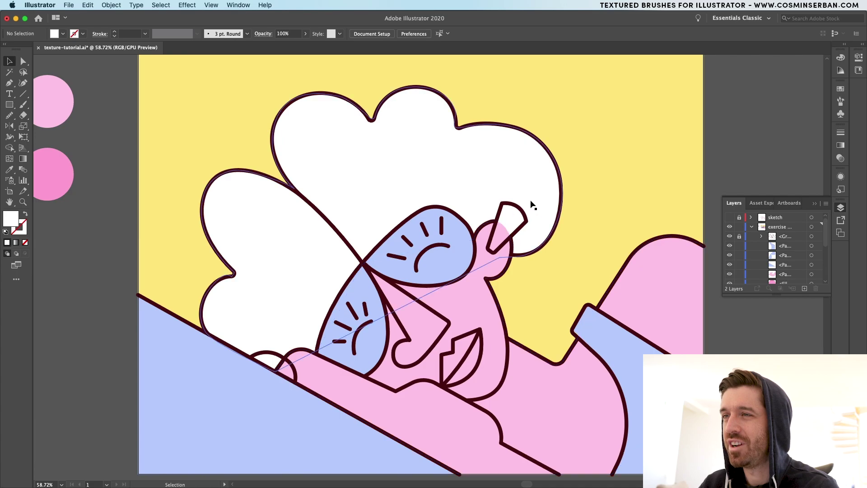
{"action": "left_click", "coordinate": [573, 254]}
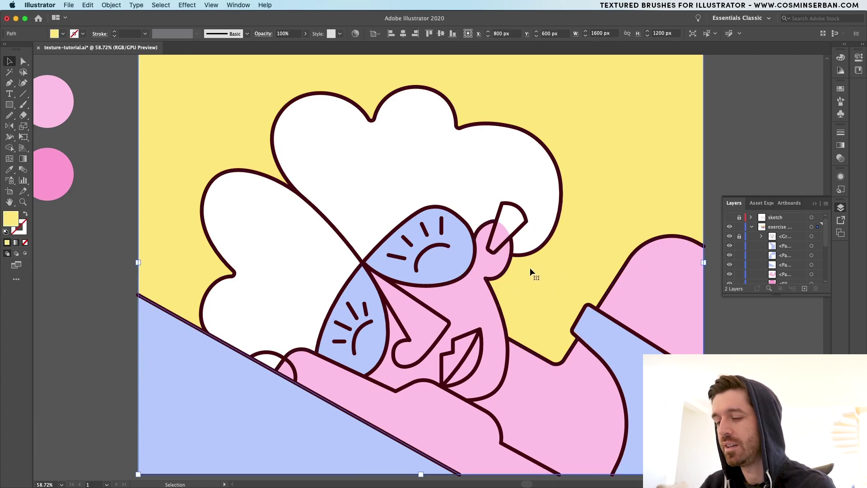
- Draw a small three-point yellow pointed shape at the top of the head
{"action": "key", "text": "p"}
{"action": "left_click", "coordinate": [488, 249]}
{"action": "left_click", "coordinate": [502, 203]}
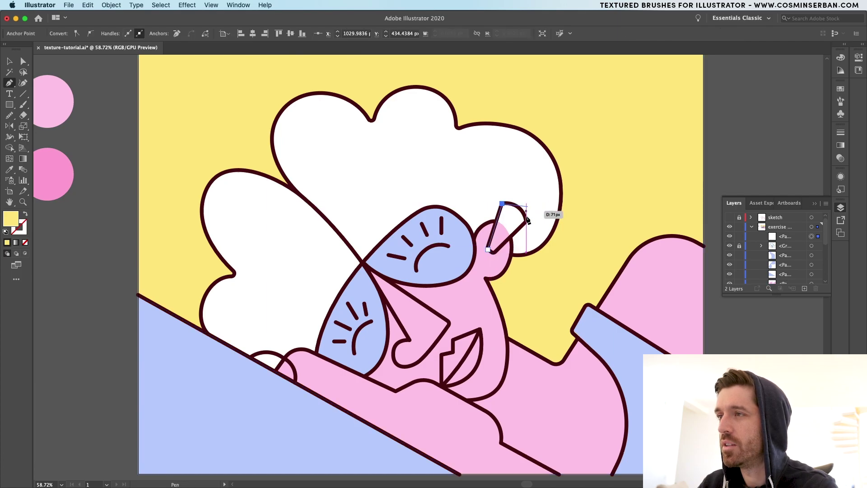
{"action": "left_click", "coordinate": [526, 220]}
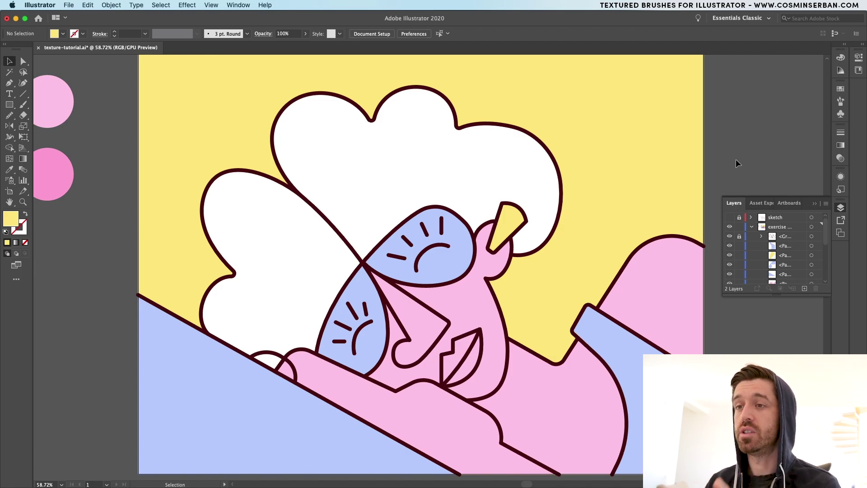
{"action": "scroll", "coordinate": [494, 307], "scroll_direction": "down", "scroll_amount": 2}
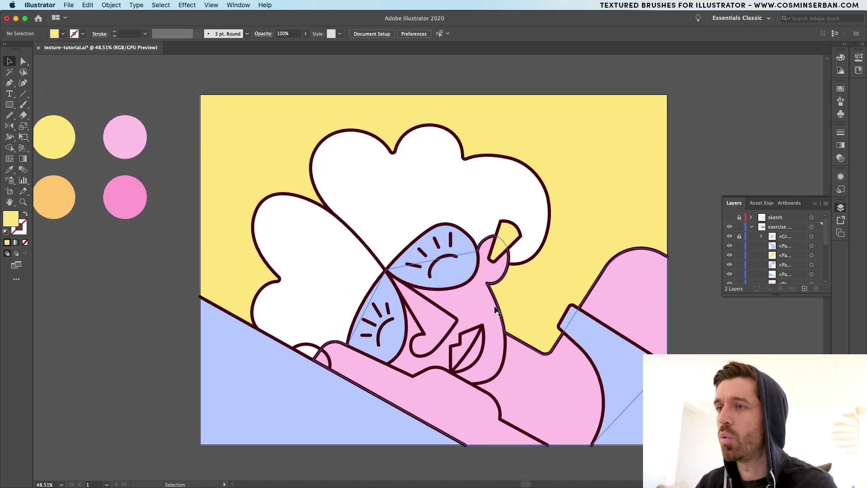
{"action": "scroll", "coordinate": [495, 307], "scroll_direction": "right", "scroll_amount": 2}
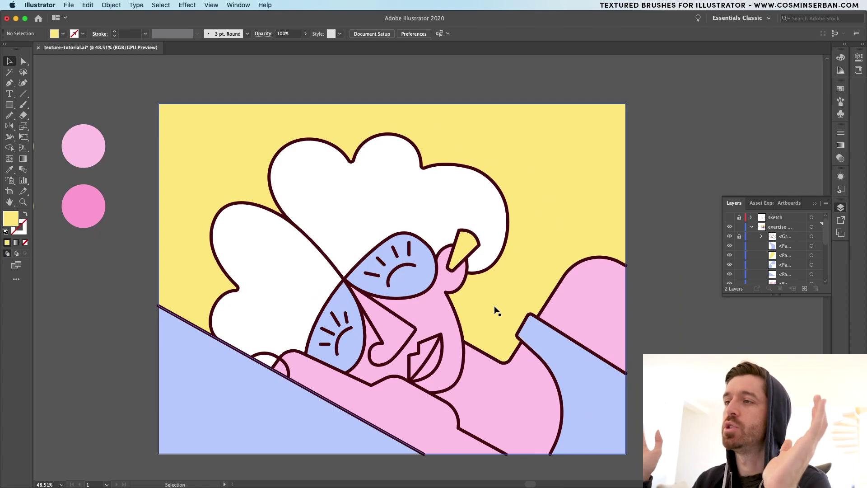
{"action": "scroll", "coordinate": [495, 311], "scroll_direction": "down", "scroll_amount": 3}
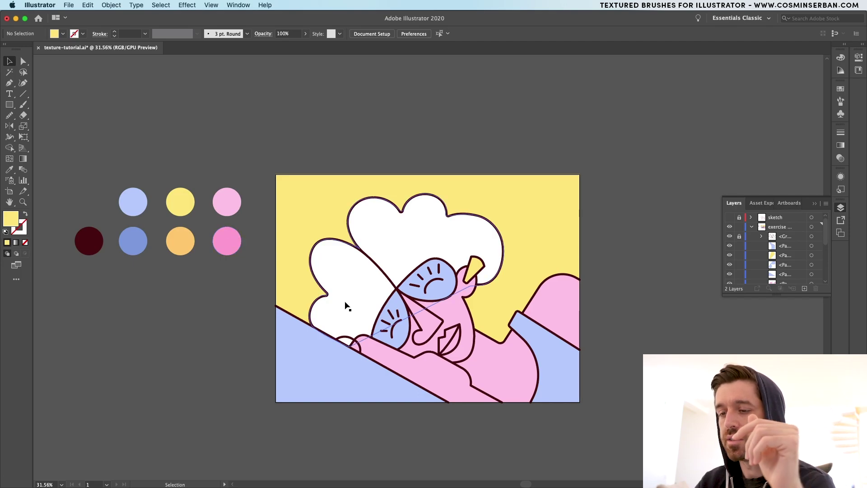
{"action": "scroll", "coordinate": [468, 335], "scroll_direction": "up", "scroll_amount": 5}
- Paste a copy of the blue triangle behind itself and draw a closed wavy curve shape across it
{"action": "left_click", "coordinate": [268, 405]}
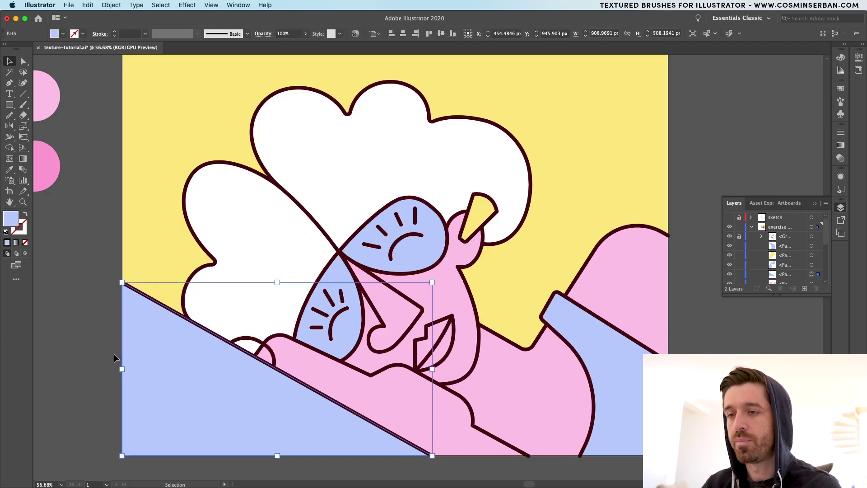
{"action": "key", "text": "super+c"}
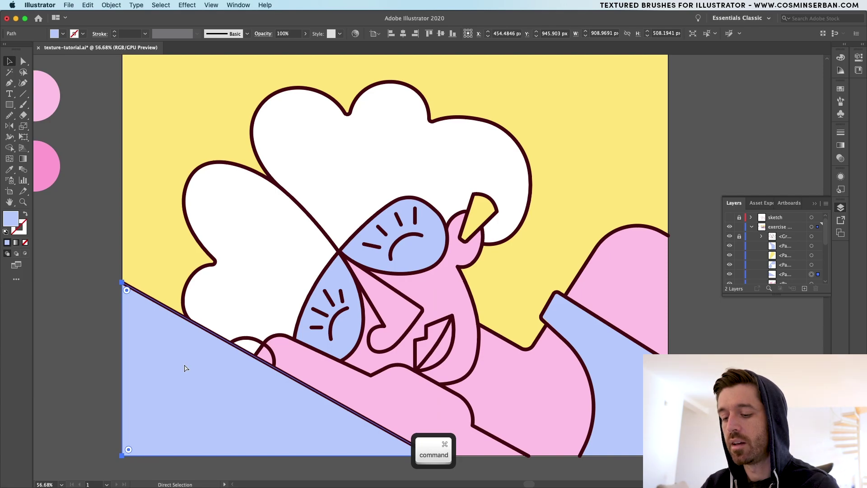
{"action": "key", "text": "super+f"}
{"action": "left_click", "coordinate": [23, 84]}
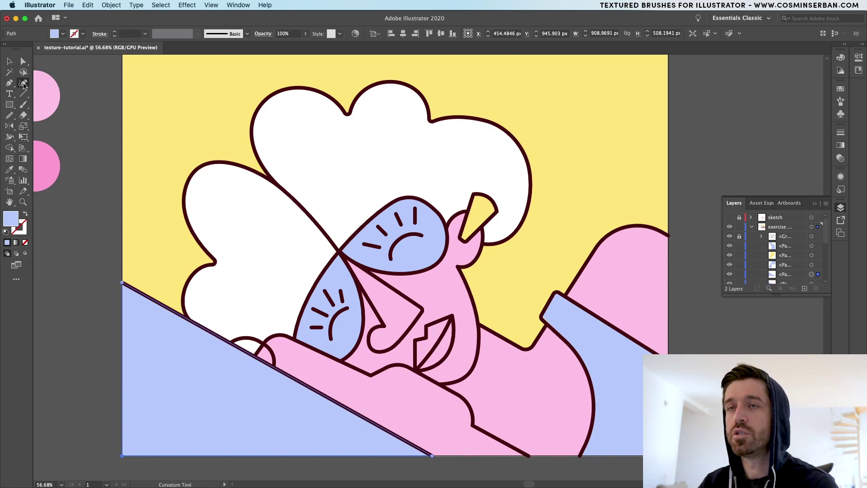
{"action": "left_click", "coordinate": [92, 232]}
{"action": "left_click", "coordinate": [167, 402]}
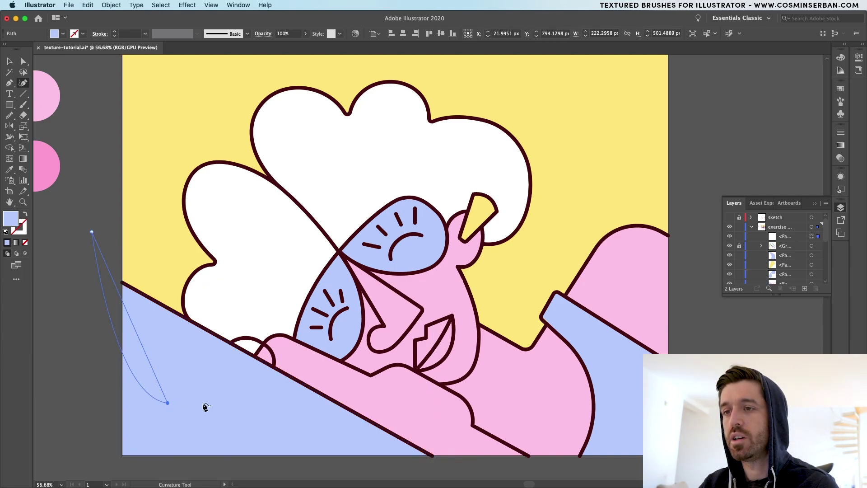
{"action": "left_click", "coordinate": [281, 402]}
{"action": "left_click", "coordinate": [382, 476]}
{"action": "left_click", "coordinate": [498, 463]}
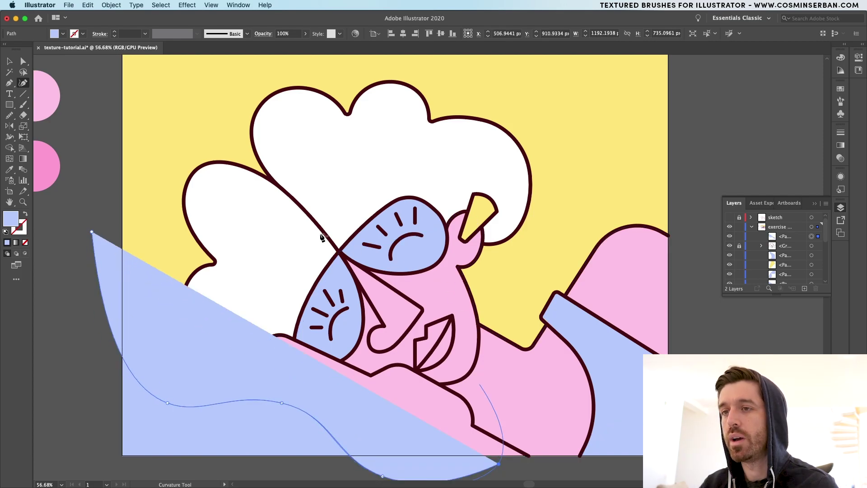
{"action": "left_click", "coordinate": [91, 232]}
- Trim the wave outside the triangle with Shape Builder and colour the upper band darker blue
{"action": "key", "text": "v"}
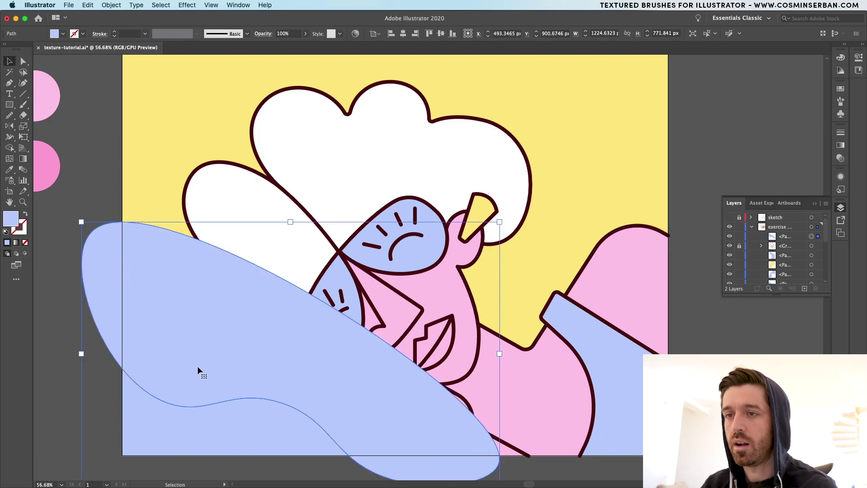
{"action": "key", "text": "shift"}
{"action": "left_click", "coordinate": [184, 434], "text": "shift"}
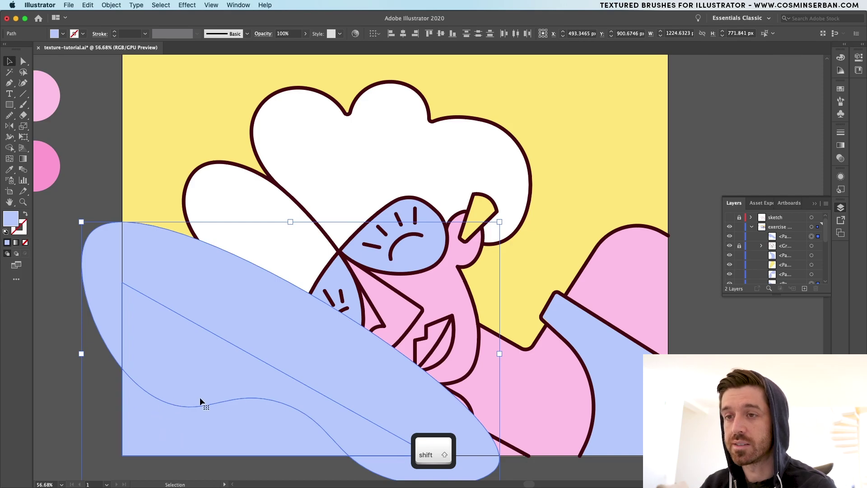
{"action": "left_click", "coordinate": [10, 147]}
{"action": "key", "text": "alt"}
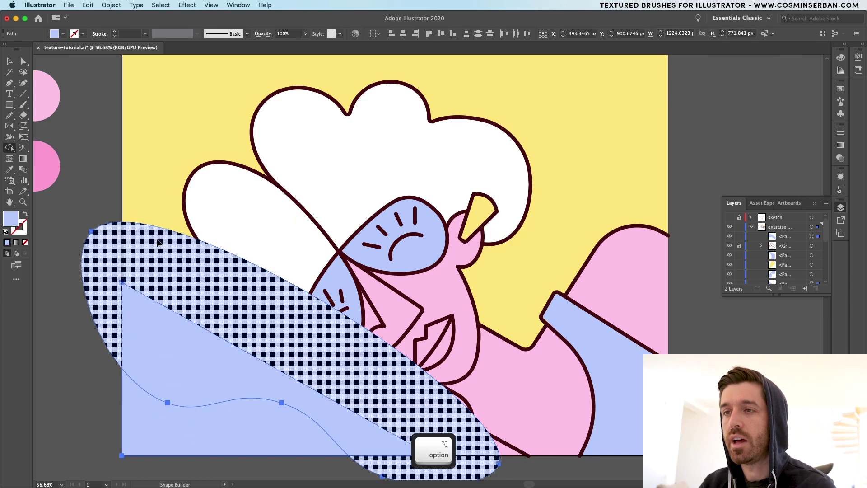
{"action": "left_click", "coordinate": [188, 258], "text": "alt"}
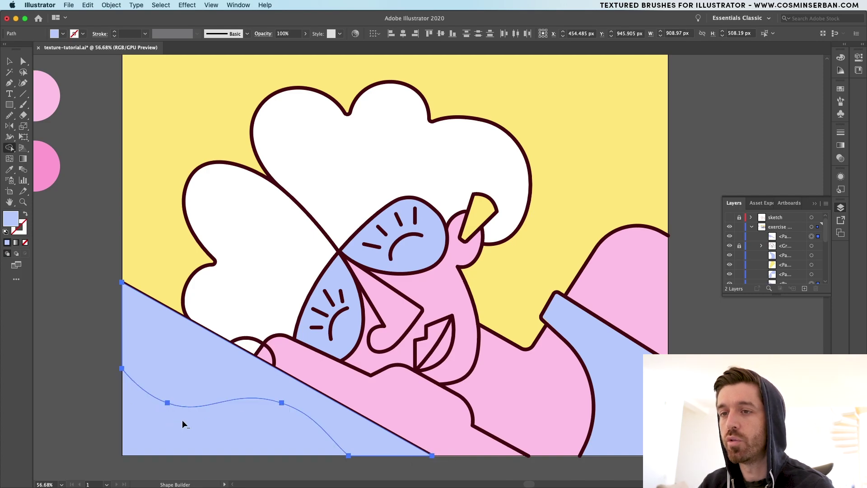
{"action": "scroll", "coordinate": [202, 369], "scroll_direction": "down", "scroll_amount": 2}
{"action": "key", "text": "i"}
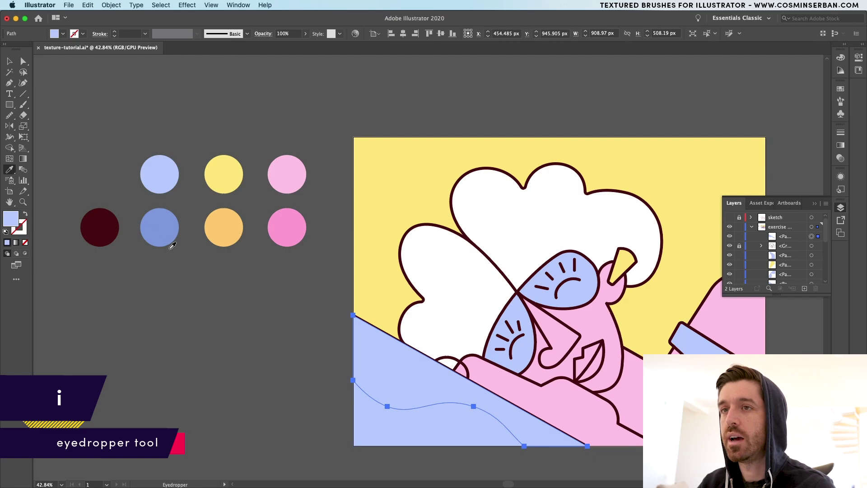
{"action": "left_click", "coordinate": [160, 236]}
- Fill the band with a gradient from light blue at the first stop to darker blue at the end
{"action": "key", "text": "v"}
{"action": "left_click", "coordinate": [213, 326]}
{"action": "scroll", "coordinate": [213, 326], "scroll_direction": "right", "scroll_amount": 2}
{"action": "scroll", "coordinate": [214, 326], "scroll_direction": "up", "scroll_amount": 1}
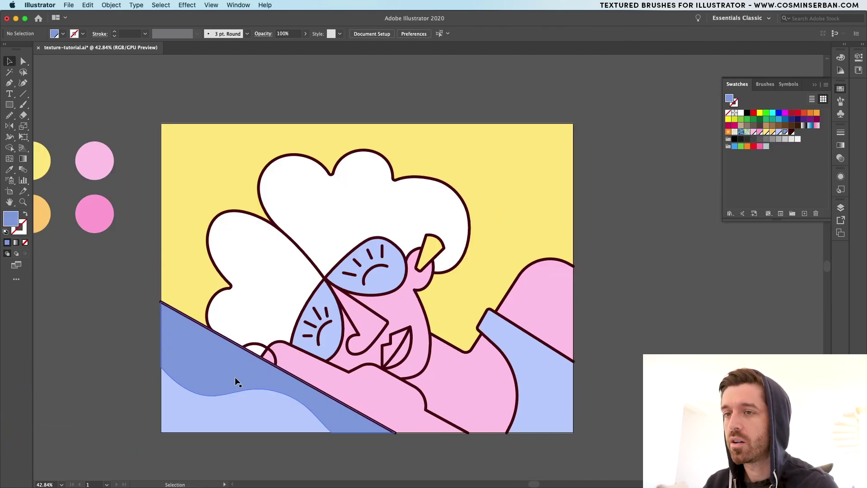
{"action": "left_click", "coordinate": [235, 376]}
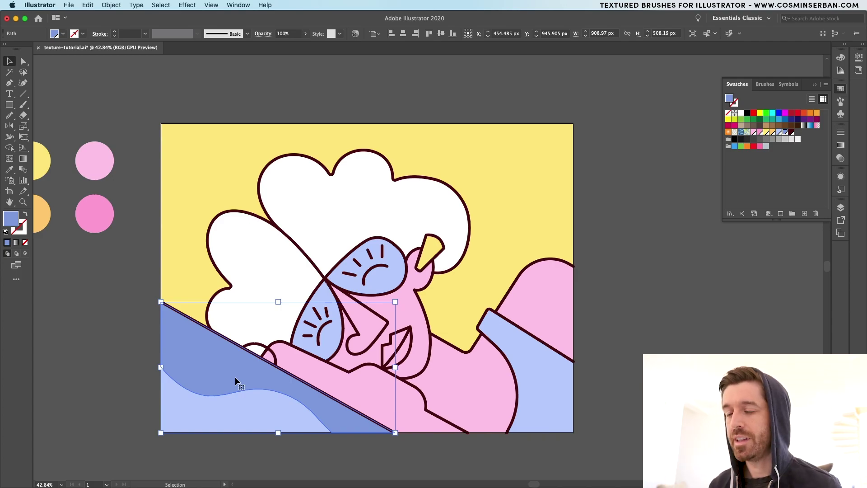
{"action": "left_click", "coordinate": [840, 145]}
{"action": "left_click", "coordinate": [733, 146]}
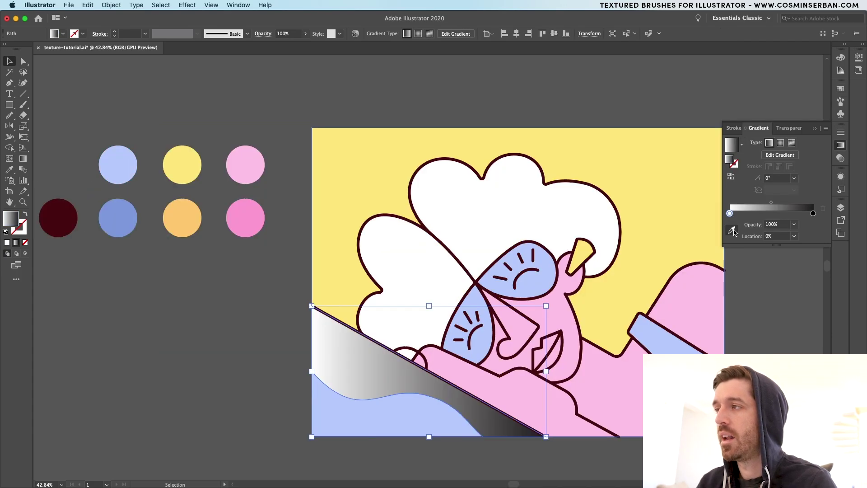
{"action": "left_click", "coordinate": [732, 231]}
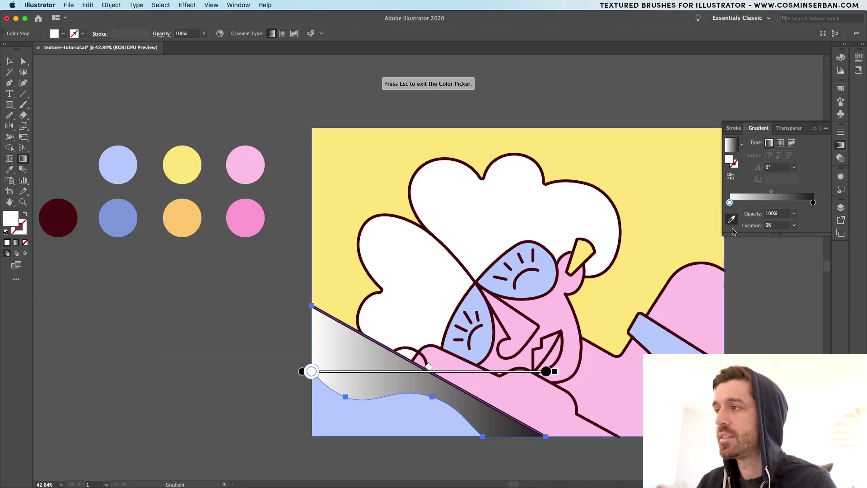
{"action": "left_click", "coordinate": [116, 158]}
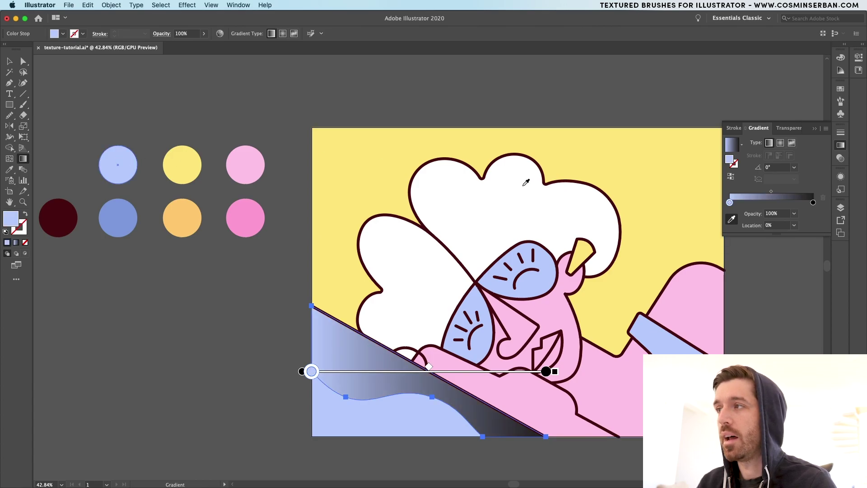
{"action": "left_click", "coordinate": [813, 202]}
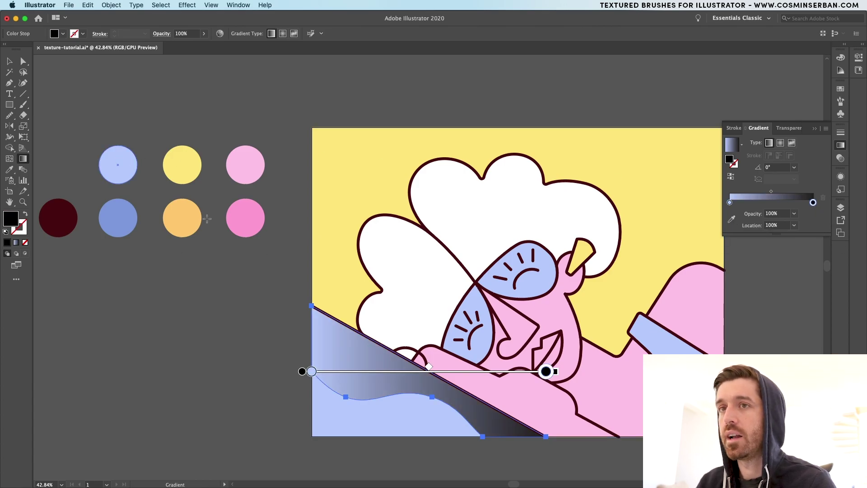
{"action": "left_click", "coordinate": [133, 219]}
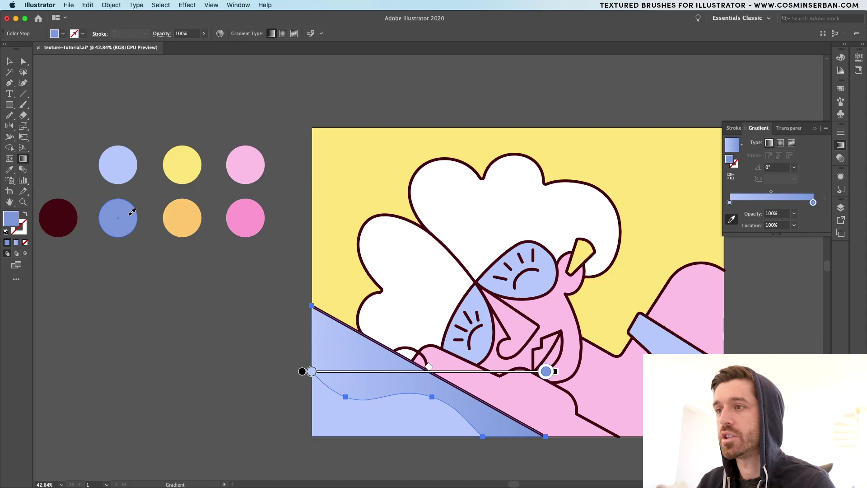
- Angle the band's gradient diagonally with the Gradient tool
{"action": "key", "text": "v"}
{"action": "left_click", "coordinate": [172, 443]}
{"action": "scroll", "coordinate": [174, 444], "scroll_direction": "right", "scroll_amount": 3}
{"action": "scroll", "coordinate": [174, 444], "scroll_direction": "down", "scroll_amount": 1}
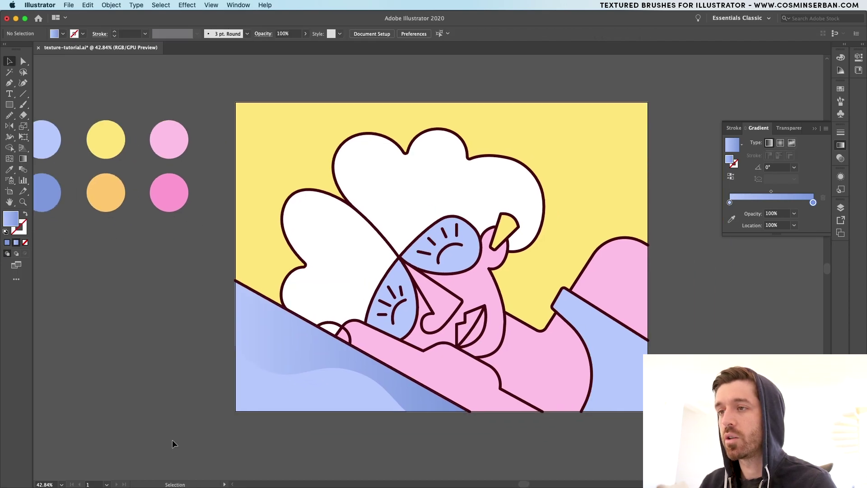
{"action": "left_click", "coordinate": [296, 349]}
{"action": "key", "text": "g"}
{"action": "mouse_move", "coordinate": [400, 321]}
{"action": "left_mouse_down"}
{"action": "mouse_move", "coordinate": [328, 437]}
{"action": "mouse_move", "coordinate": [384, 303]}
{"action": "left_mouse_up"}
{"action": "key", "text": "v"}
{"action": "left_click", "coordinate": [183, 380]}
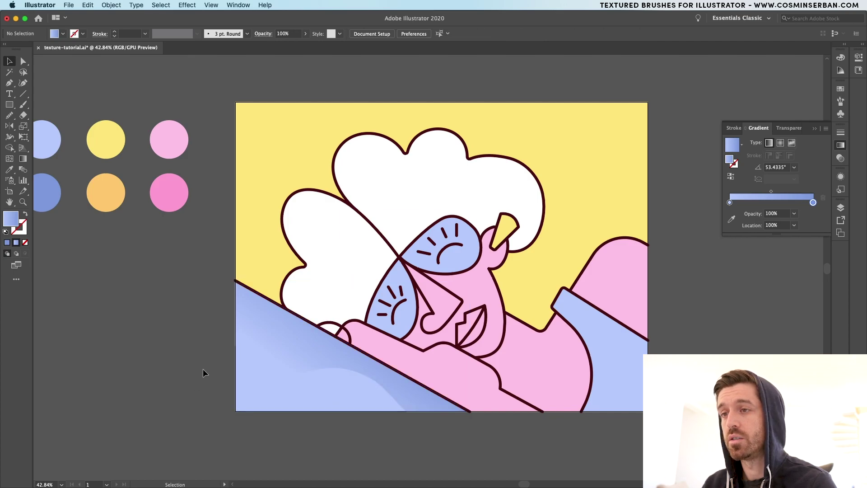
- Trim a copy of the eye shapes into blue-gradient eyelid shading placed behind the outlines
{"action": "left_click", "coordinate": [405, 314]}
{"action": "key", "text": "super+c"}
{"action": "key", "text": "super+f"}
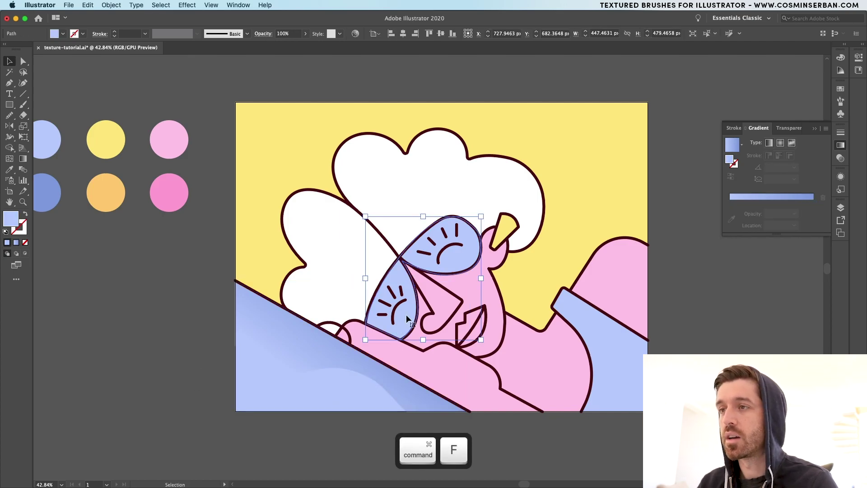
{"action": "key", "text": "p"}
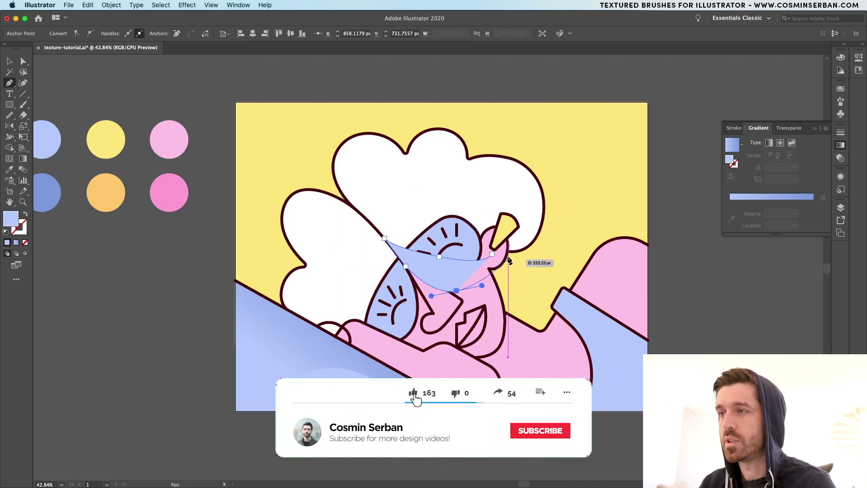
{"action": "left_click", "coordinate": [491, 254]}
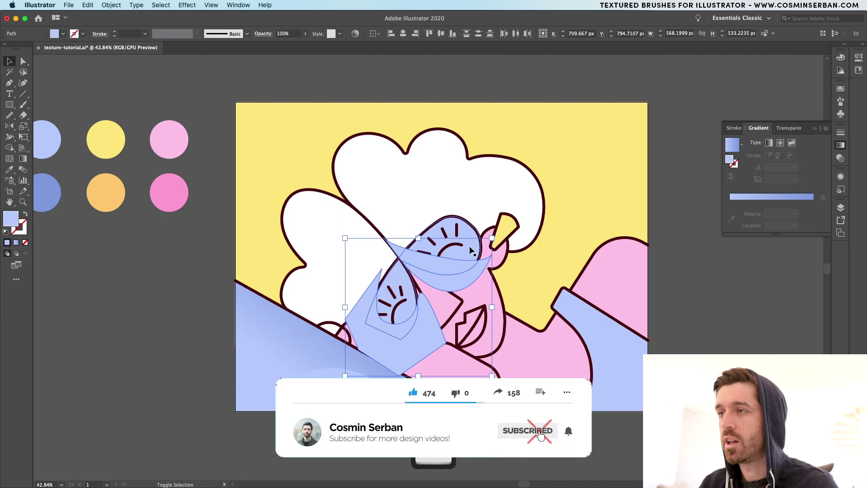
{"action": "left_click", "coordinate": [470, 251], "text": "shift"}
{"action": "key", "text": "shift+m"}
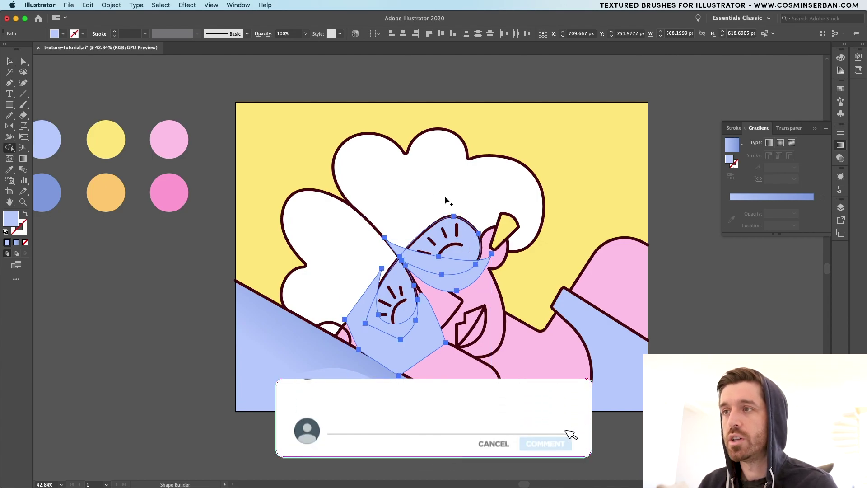
{"action": "left_click", "coordinate": [447, 237], "text": "alt"}
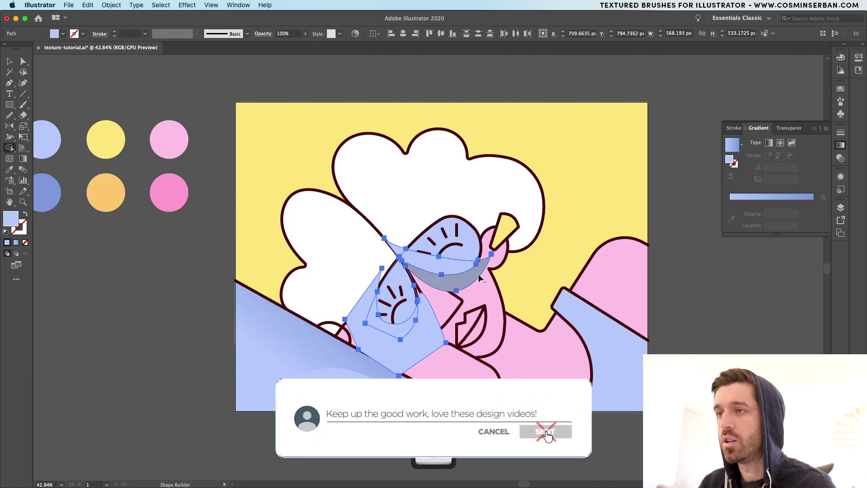
{"action": "left_click", "coordinate": [422, 332], "text": "alt"}
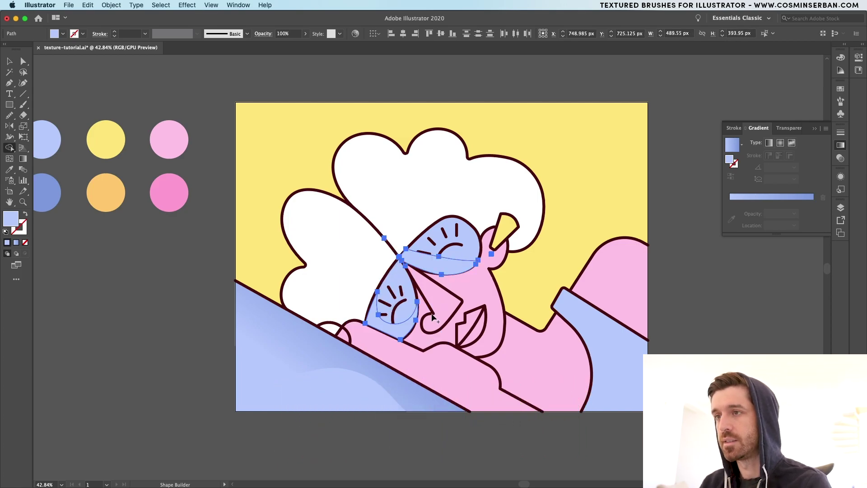
{"action": "key", "text": "i"}
{"action": "left_click", "coordinate": [395, 384]}
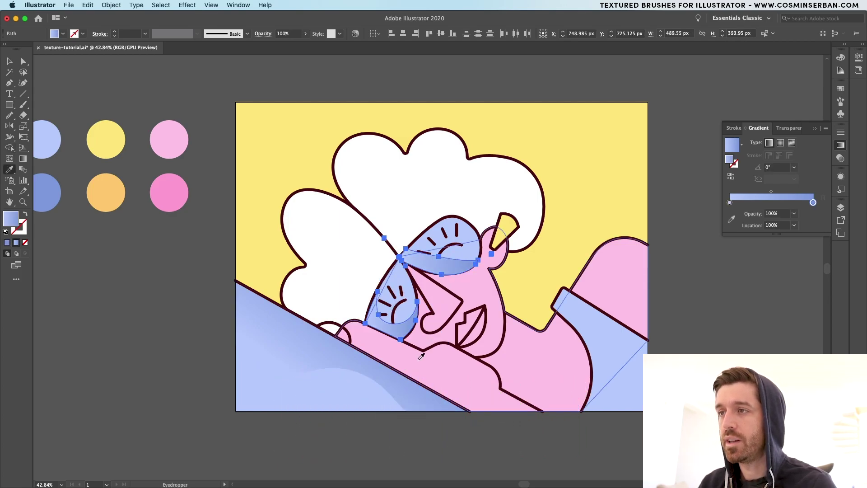
{"action": "key", "text": "v"}
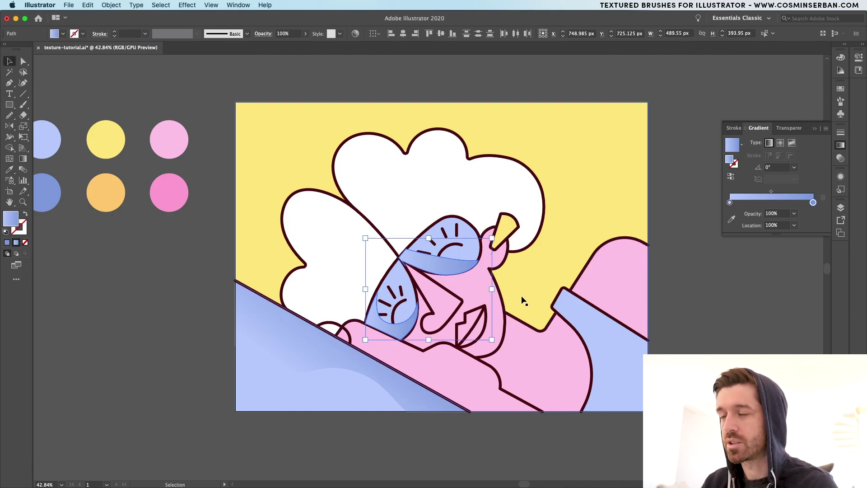
{"action": "key", "text": "super+bracketleft"}
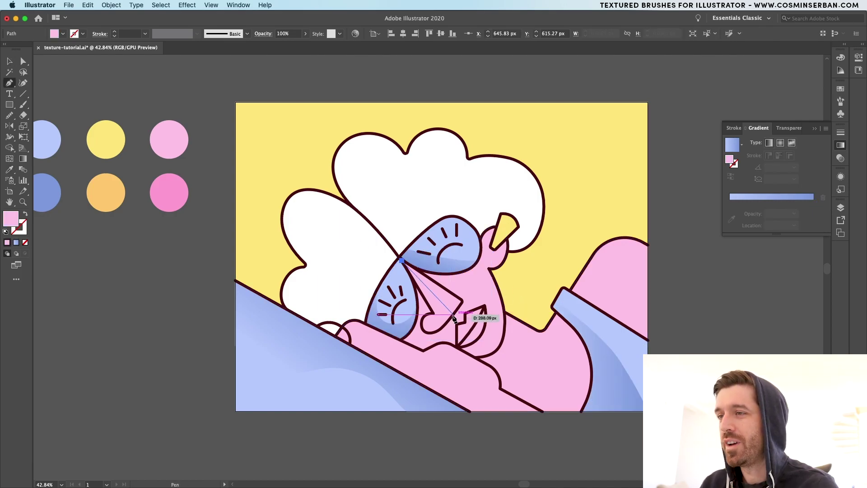
- Draw a closed shading path from between the eyes down around the nose tip
{"action": "left_click", "coordinate": [452, 315]}
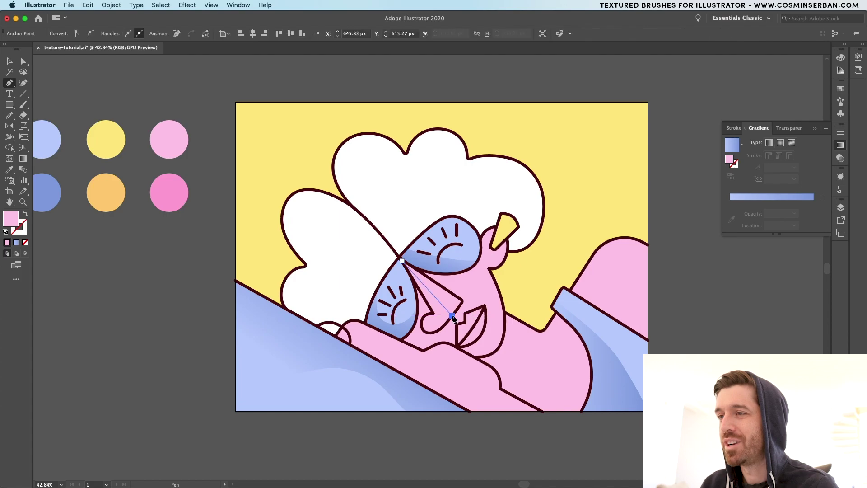
{"action": "left_click", "coordinate": [429, 333]}
{"action": "left_click_drag", "start_coordinate": [428, 333], "coordinate": [416, 330]}
{"action": "left_click", "coordinate": [427, 315]}
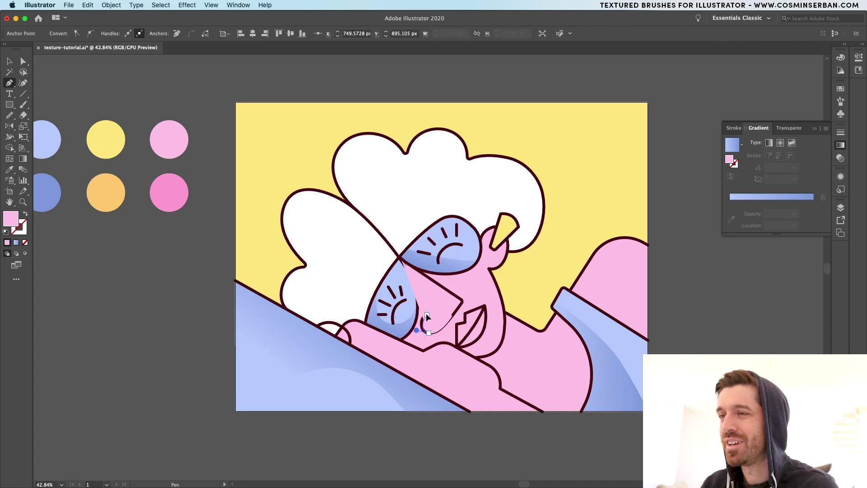
{"action": "left_click", "coordinate": [402, 261]}
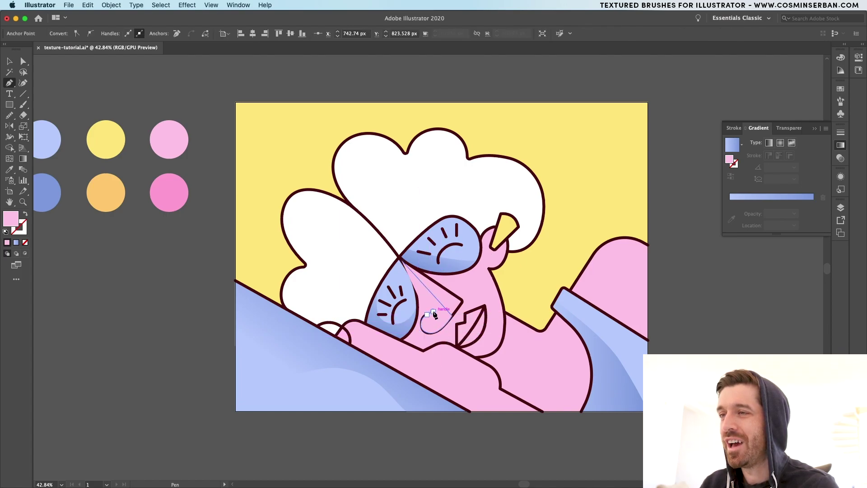
{"action": "left_click", "coordinate": [402, 261]}
- Give the nose shape a light-pink to dark-pink gradient and send it behind the outlines
{"action": "key", "text": "v"}
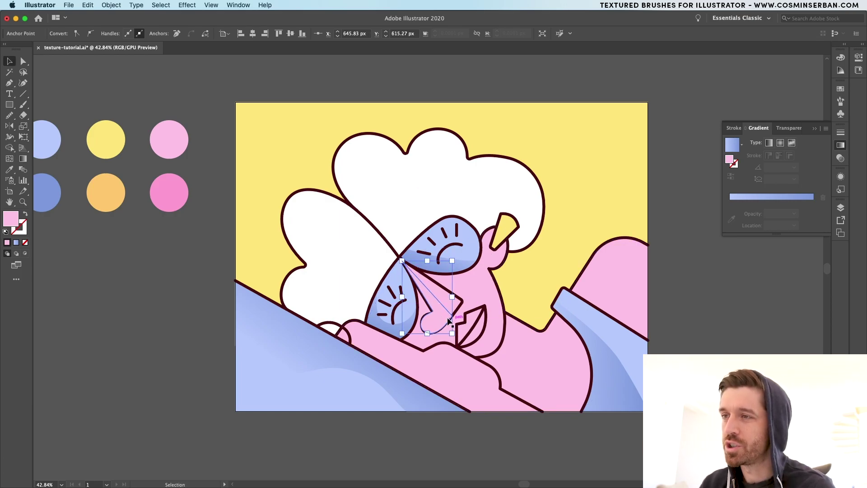
{"action": "key", "text": "period"}
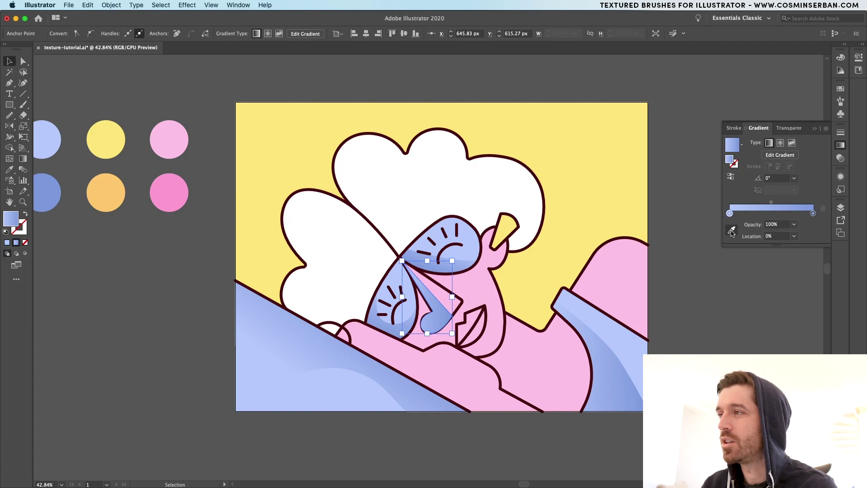
{"action": "left_click", "coordinate": [731, 231]}
{"action": "left_click", "coordinate": [170, 138]}
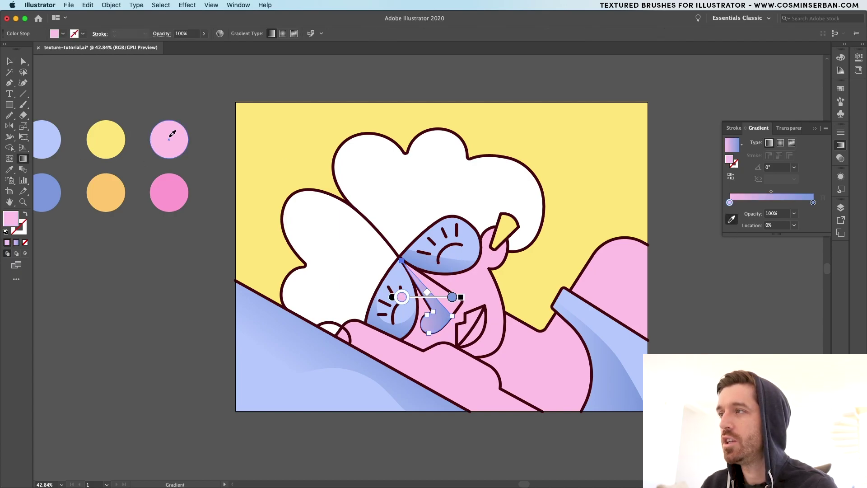
{"action": "left_click", "coordinate": [813, 202]}
{"action": "left_click", "coordinate": [731, 219]}
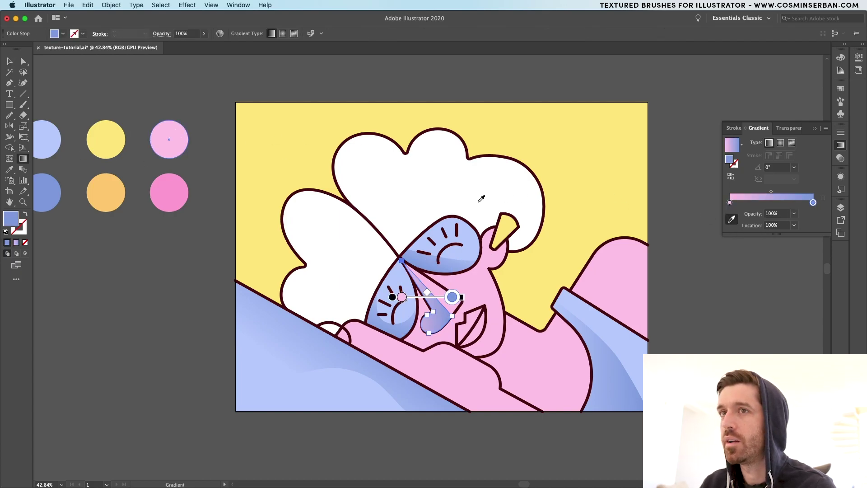
{"action": "left_click", "coordinate": [183, 192]}
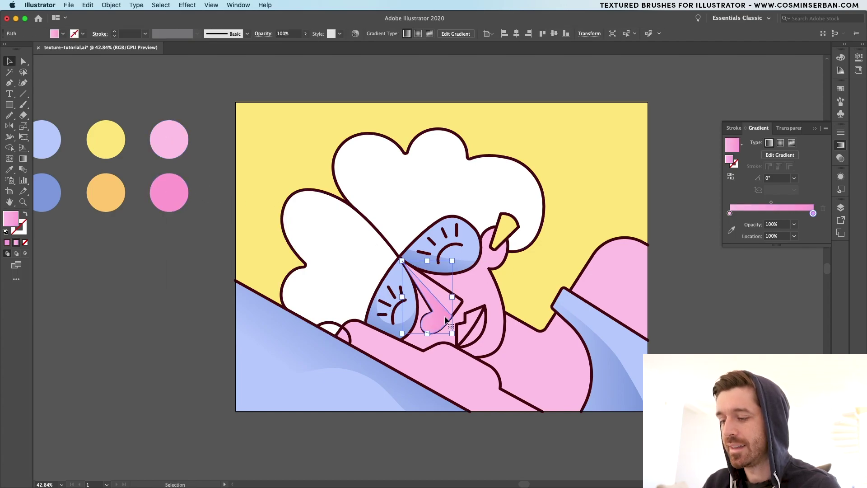
{"action": "key", "text": "super+bracketleft"}
{"action": "left_click", "coordinate": [756, 345]}
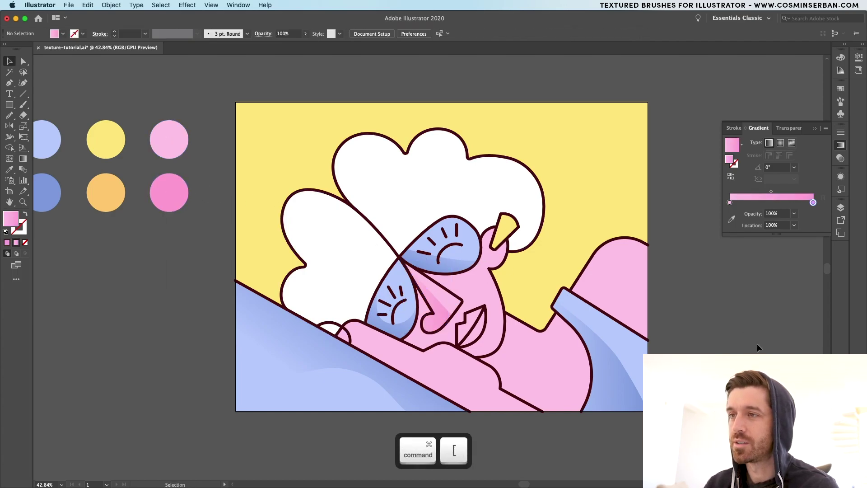
- Draw a closed pink shading shape along the forearm resting on the table
{"action": "key", "text": "p"}
{"action": "left_click", "coordinate": [350, 344]}
{"action": "left_click", "coordinate": [348, 333]}
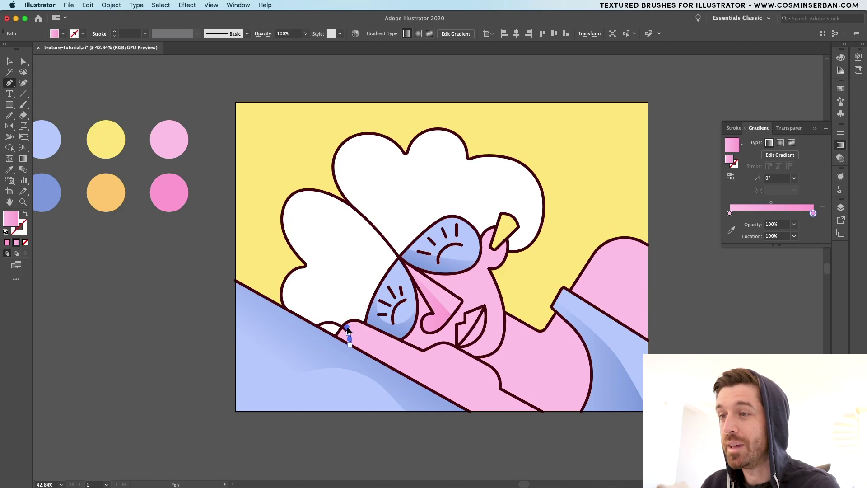
{"action": "left_click", "coordinate": [343, 326]}
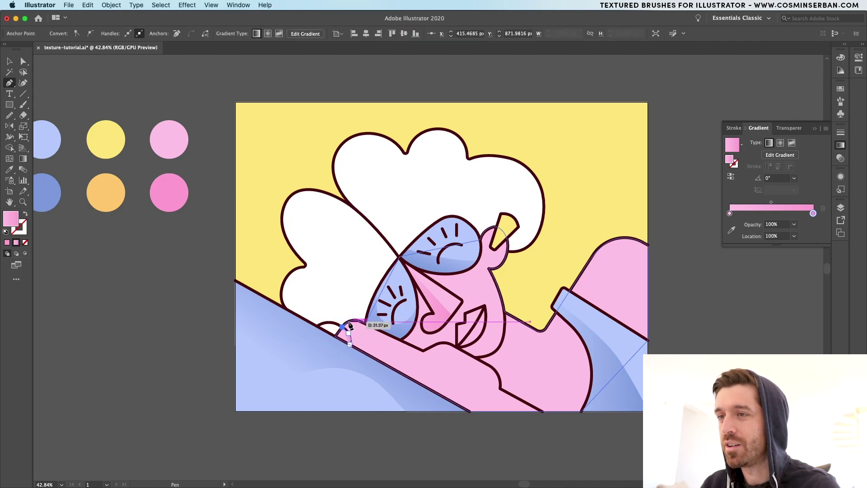
{"action": "left_click", "coordinate": [348, 321]}
{"action": "left_click", "coordinate": [428, 365]}
{"action": "left_click", "coordinate": [456, 361]}
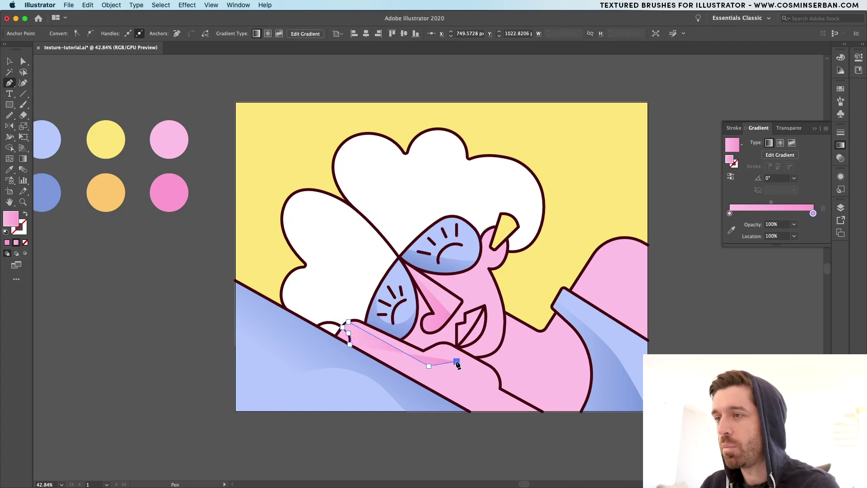
{"action": "left_click", "coordinate": [486, 382]}
{"action": "left_click", "coordinate": [469, 411]}
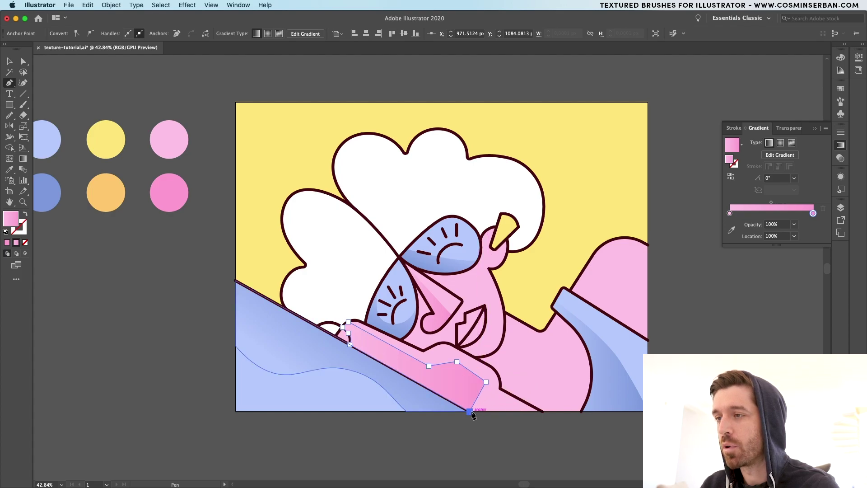
{"action": "left_click", "coordinate": [348, 343]}
- Round the arm shading shape's corners with the Direct Selection corner widgets
{"action": "key", "text": "v"}
{"action": "left_click", "coordinate": [404, 404]}
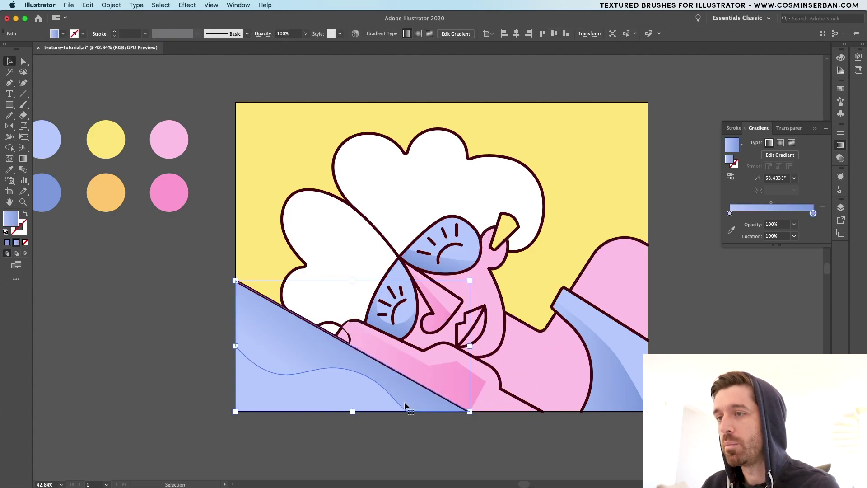
{"action": "key", "text": "a"}
{"action": "left_click", "coordinate": [449, 373]}
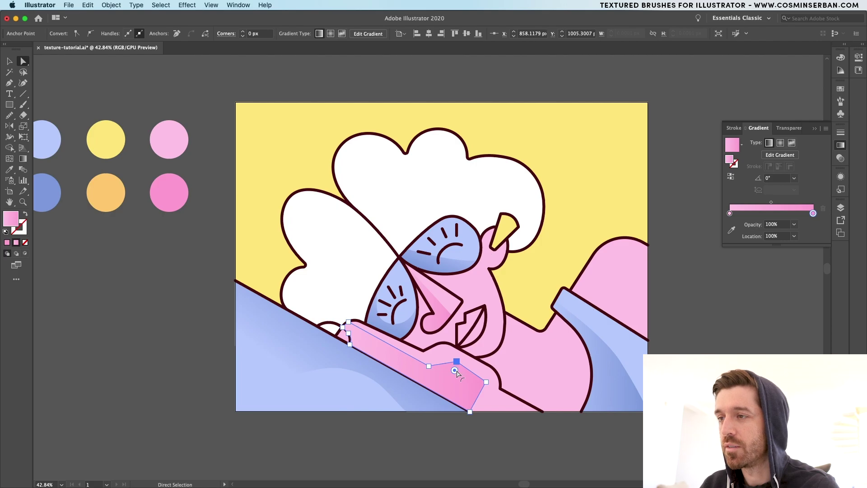
{"action": "left_click_drag", "start_coordinate": [455, 371], "coordinate": [456, 382]}
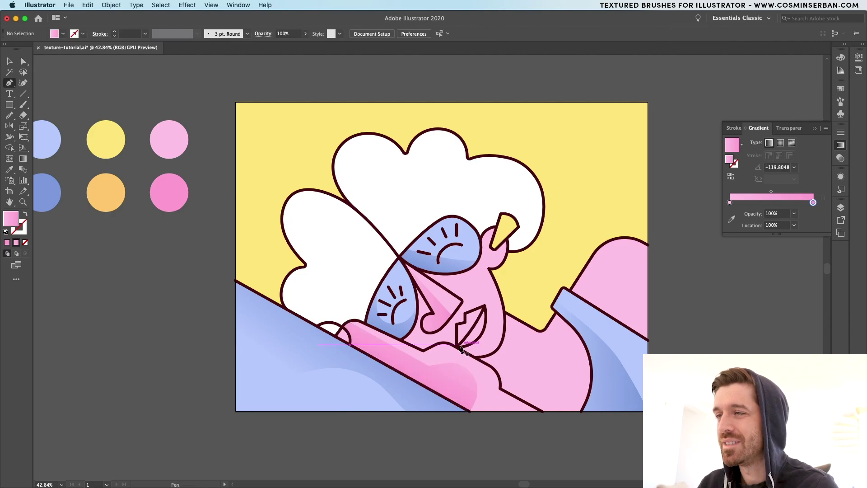
- Start a curved darker-pink shading path on the lips
{"action": "left_click", "coordinate": [459, 344]}
{"action": "left_click_drag", "start_coordinate": [485, 308], "coordinate": [490, 294]}
{"action": "left_click", "coordinate": [485, 308]}
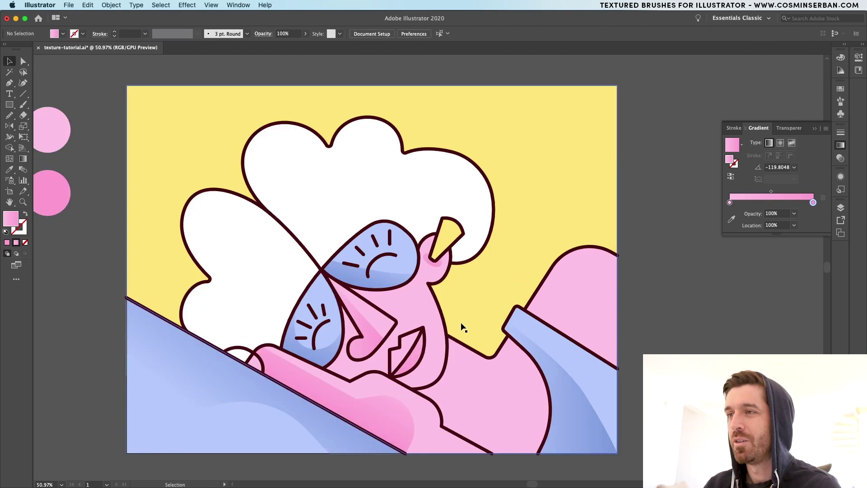
- Set the Pencil tool to Smooth fidelity and draw two wavy strokes across the yellow background
{"action": "left_click", "coordinate": [167, 169]}
{"action": "key", "text": "super"}
{"action": "key", "text": "n"}
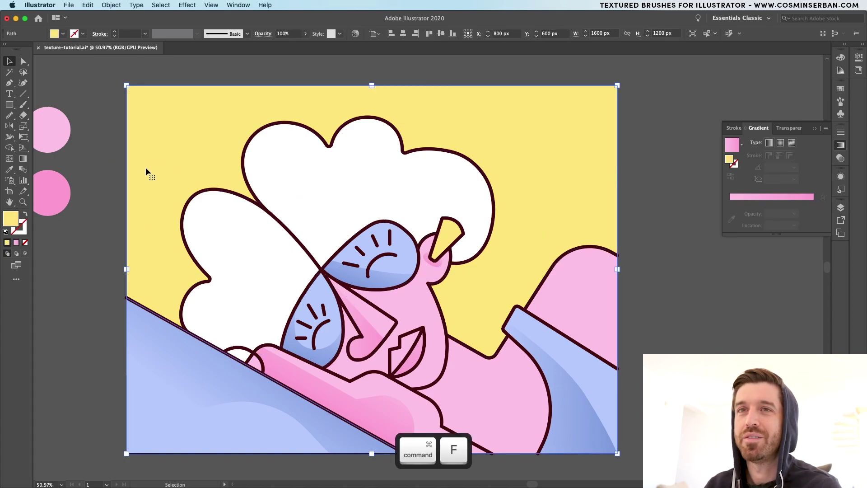
{"action": "double_click", "coordinate": [7, 116]}
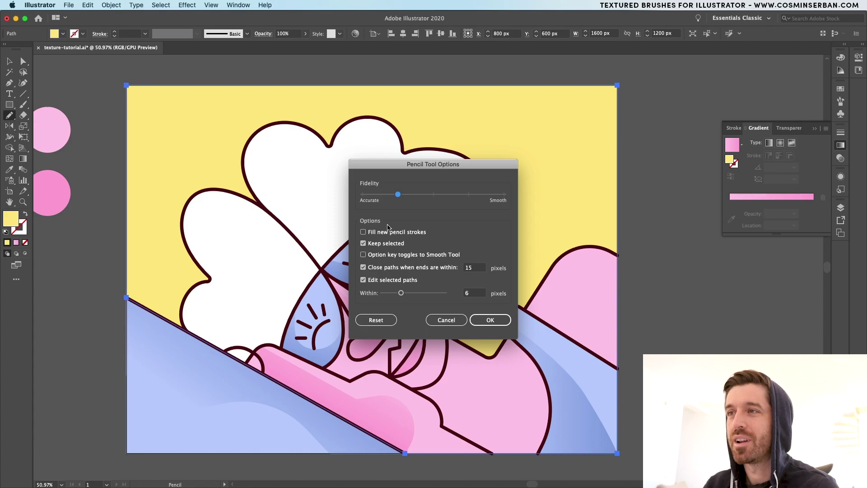
{"action": "left_click", "coordinate": [484, 319]}
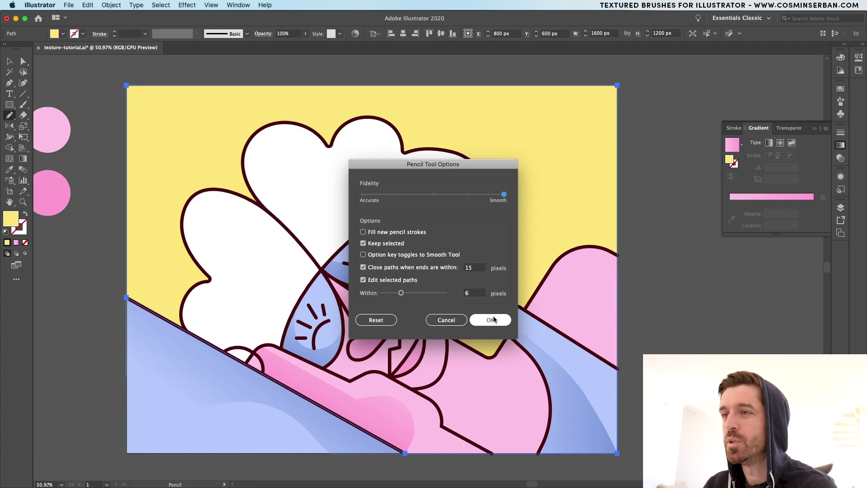
{"action": "mouse_move", "coordinate": [95, 287]}
{"action": "left_mouse_down"}
{"action": "mouse_move", "coordinate": [301, 183]}
{"action": "mouse_move", "coordinate": [431, 310]}
{"action": "mouse_move", "coordinate": [599, 171]}
{"action": "mouse_move", "coordinate": [724, 293]}
{"action": "left_mouse_up"}
{"action": "left_click_drag", "start_coordinate": [724, 294], "coordinate": [142, 320]}
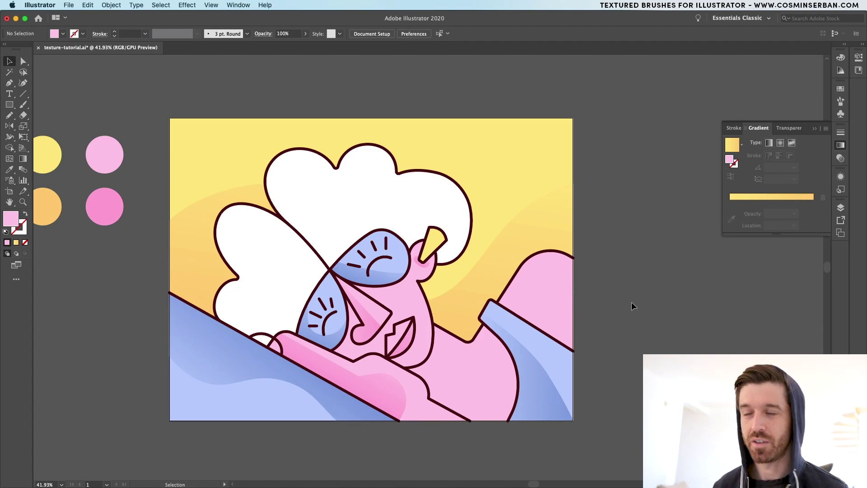
- Paste a copy of the background rectangle in front and bring it above the waves
{"action": "key", "text": "super+shift+F10"}
{"action": "left_click", "coordinate": [525, 153]}
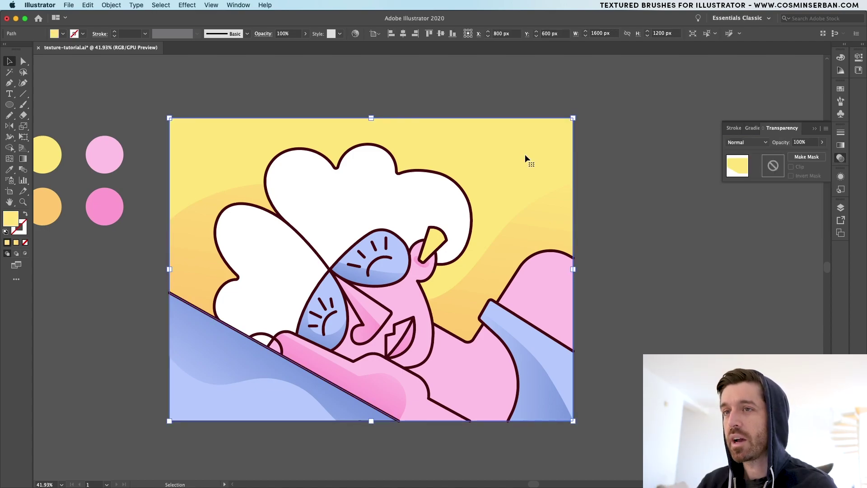
{"action": "key", "text": "a"}
{"action": "key", "text": "super+c"}
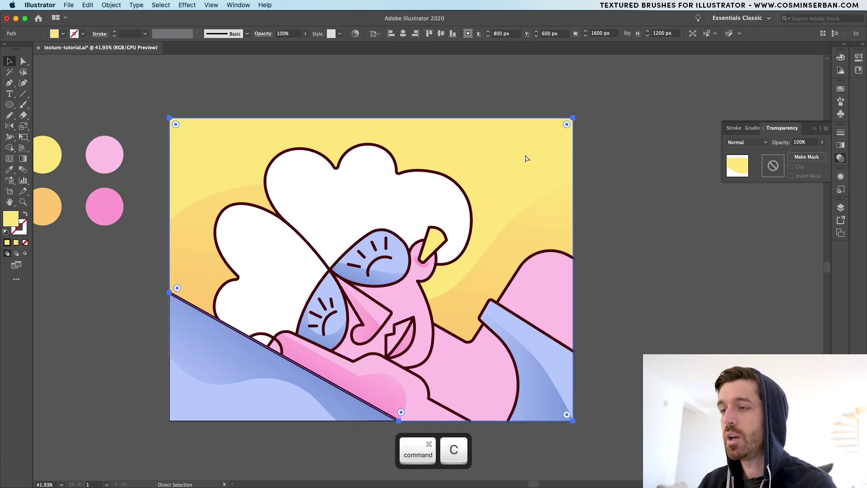
{"action": "key", "text": "v"}
{"action": "key", "text": "super+f"}
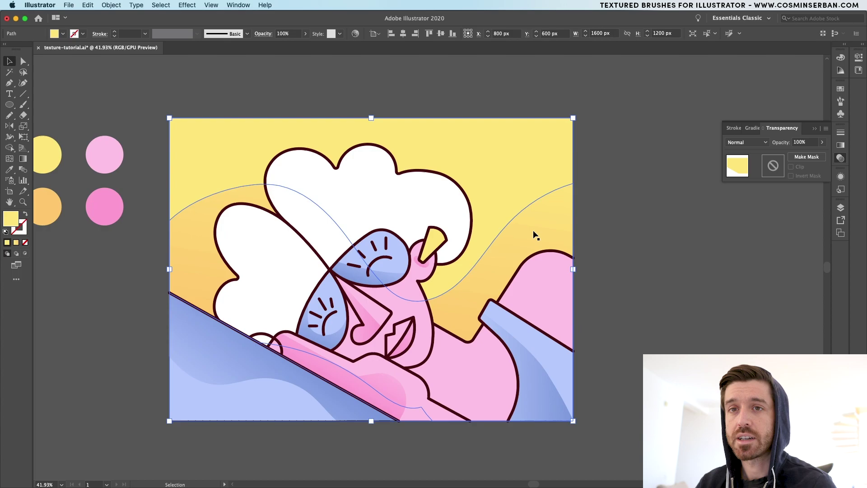
{"action": "key", "text": "super+bracketright"}
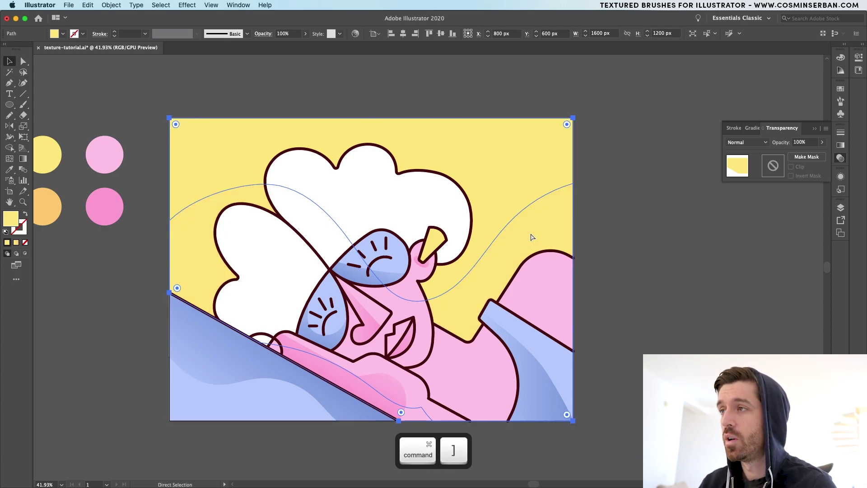
- Fill the background copy with the White, Black gradient preset and open Effect > Texture > Grain
{"action": "left_click", "coordinate": [840, 145]}
{"action": "left_click", "coordinate": [741, 144]}
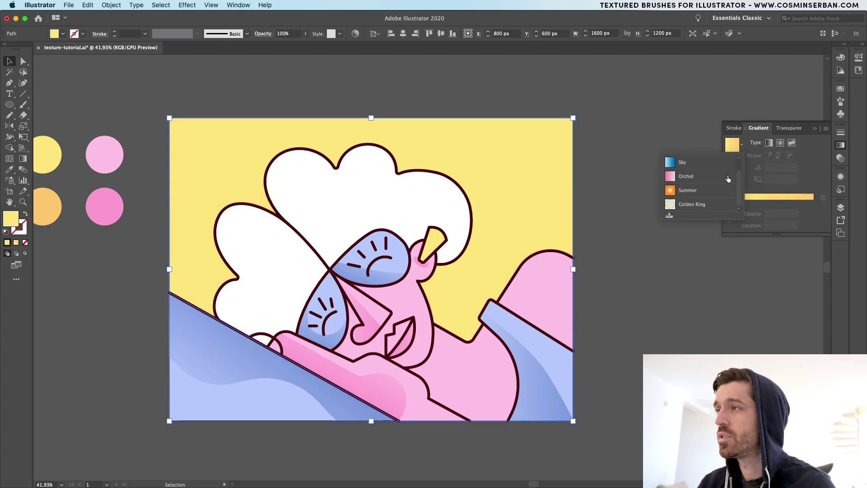
{"action": "left_click", "coordinate": [694, 162]}
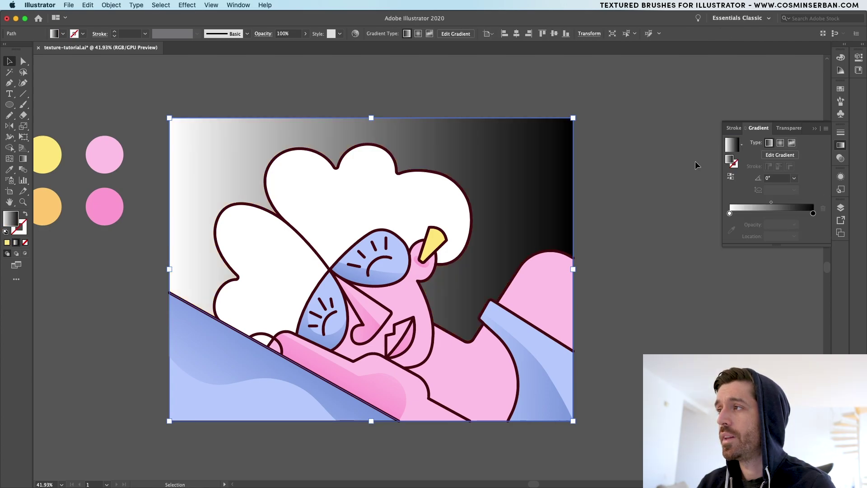
{"action": "left_click", "coordinate": [187, 5]}
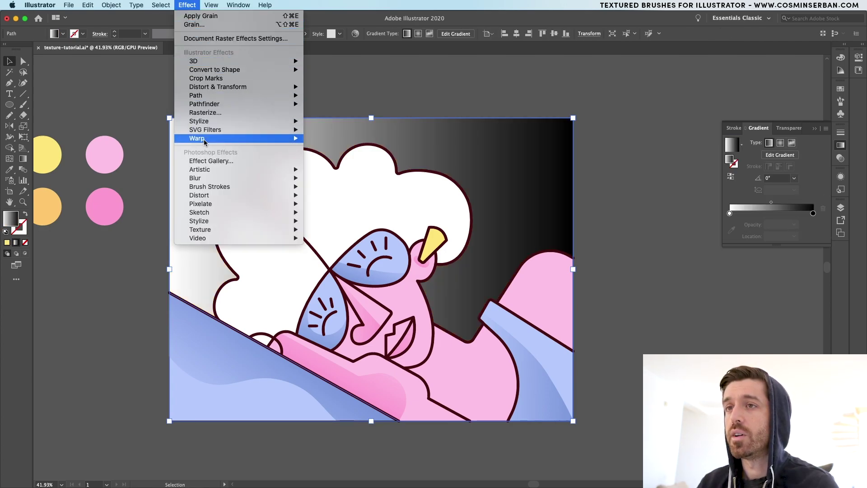
{"action": "mouse_move", "coordinate": [227, 231]}
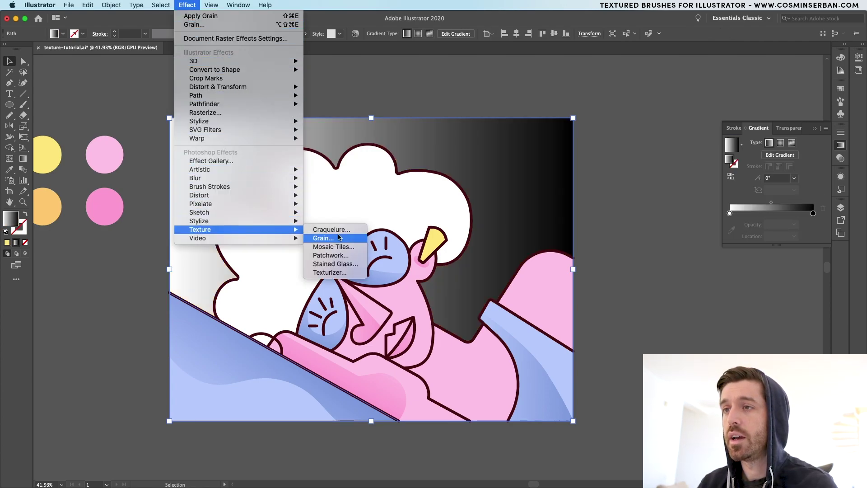
{"action": "left_click", "coordinate": [323, 238]}
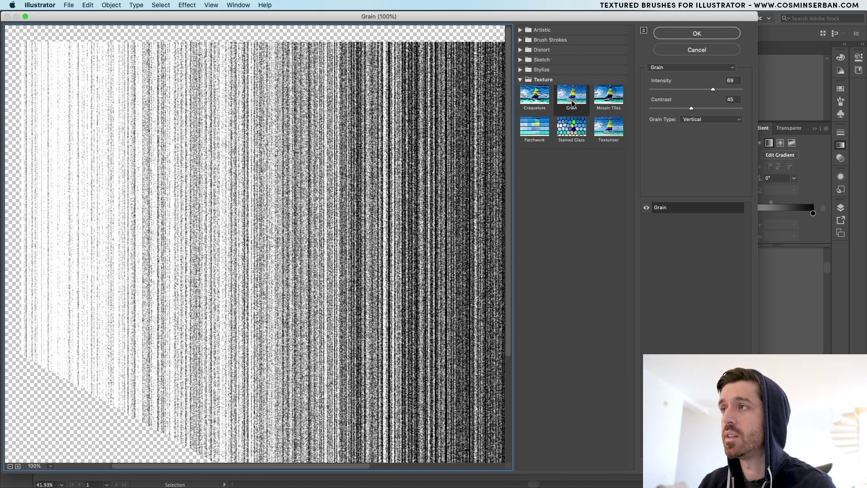
- Apply a Vertical Grain effect at intensity 69, contrast 45 to the gradient background copy
{"action": "left_click", "coordinate": [704, 121]}
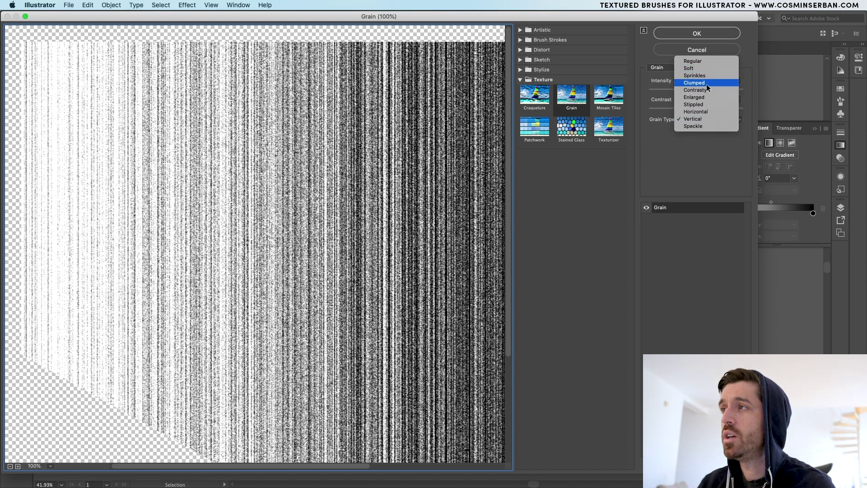
{"action": "left_click", "coordinate": [705, 105]}
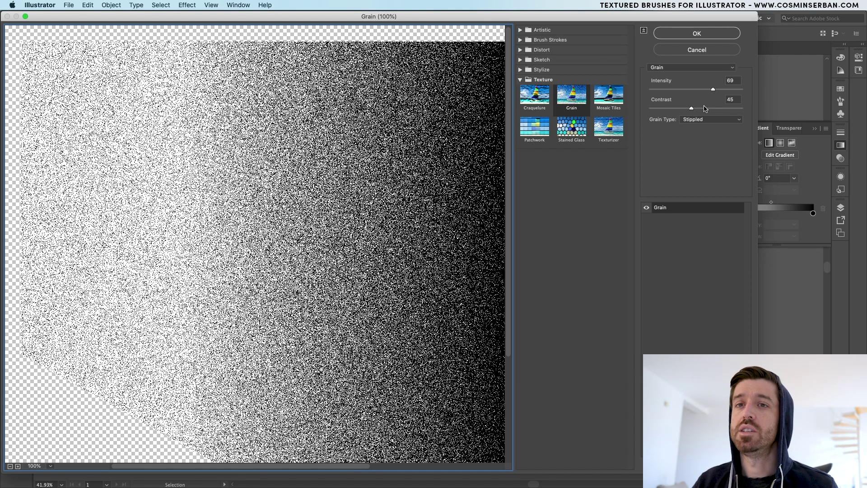
{"action": "left_click", "coordinate": [694, 68]}
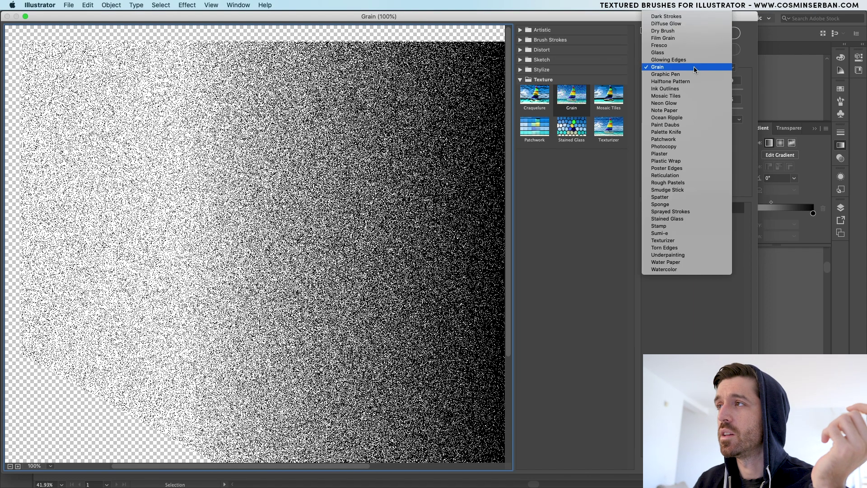
{"action": "left_click", "coordinate": [694, 66]}
{"action": "left_click", "coordinate": [705, 120]}
{"action": "left_click", "coordinate": [703, 133]}
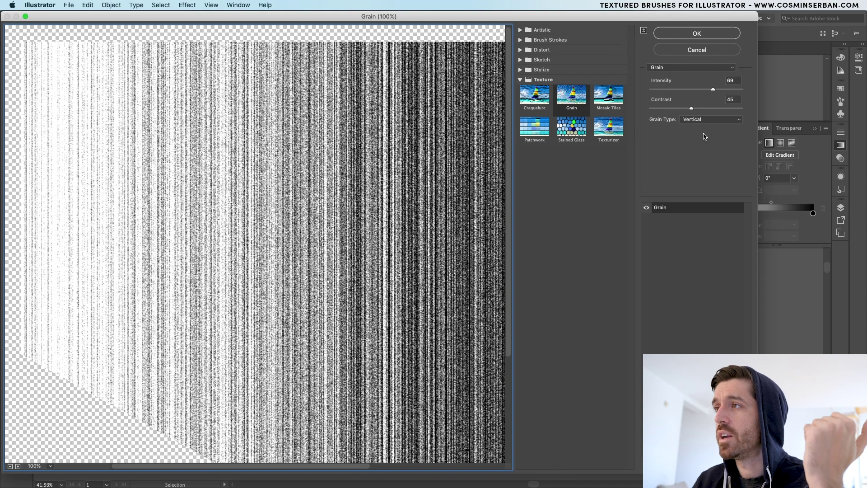
{"action": "left_click", "coordinate": [697, 34]}
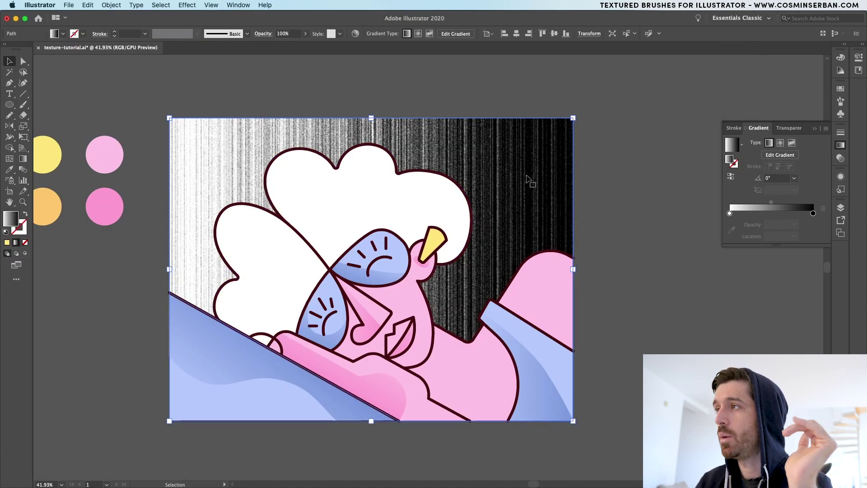
- Set the grain background copy to Overlay blend mode at 80% opacity
{"action": "left_click", "coordinate": [793, 129]}
{"action": "left_click", "coordinate": [747, 142]}
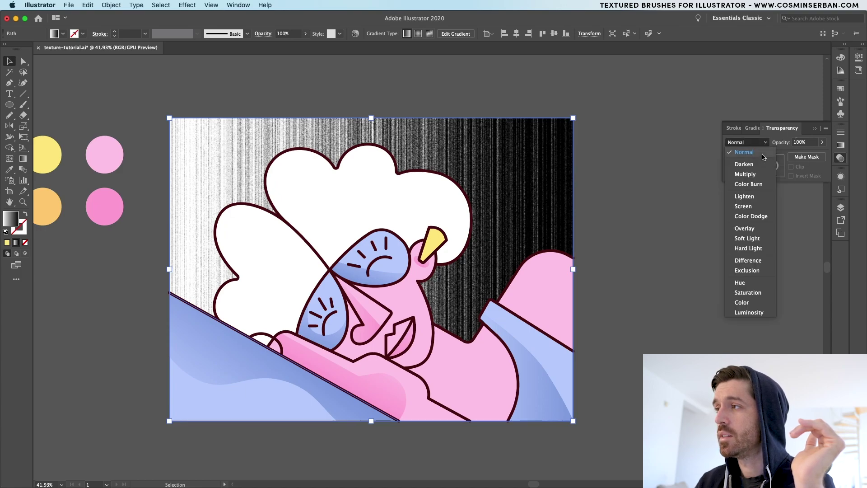
{"action": "left_click", "coordinate": [745, 228]}
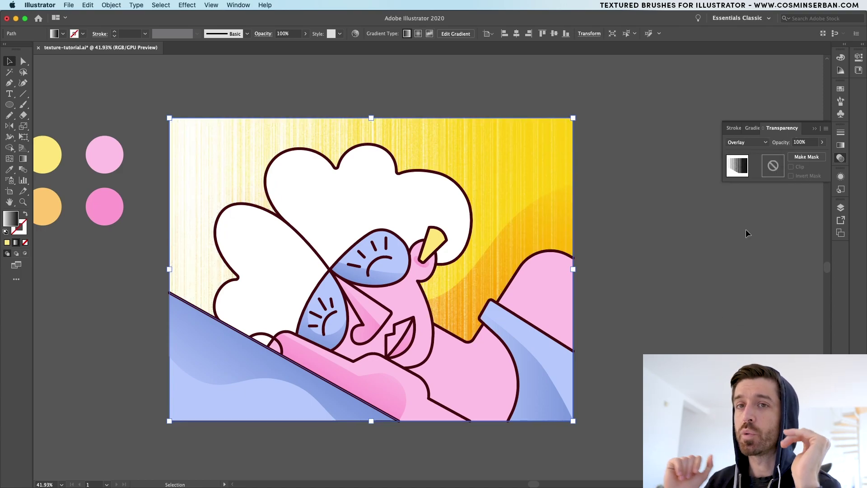
{"action": "left_click", "coordinate": [792, 143]}
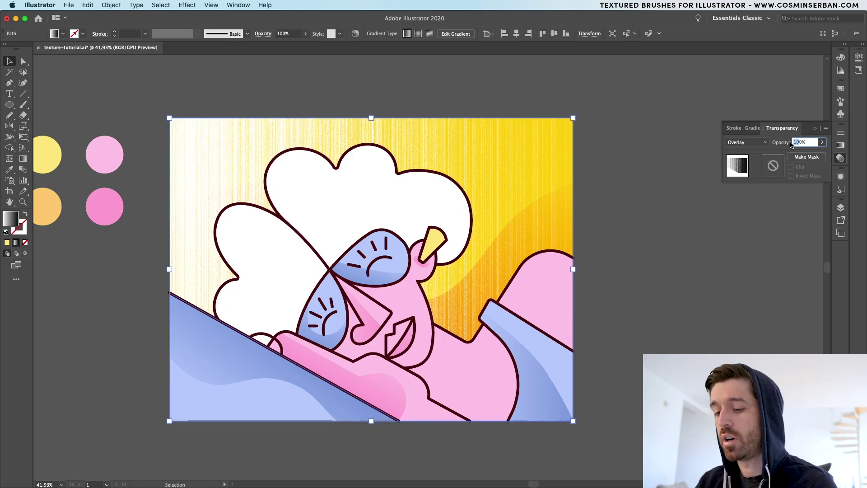
{"action": "key", "text": "Return"}
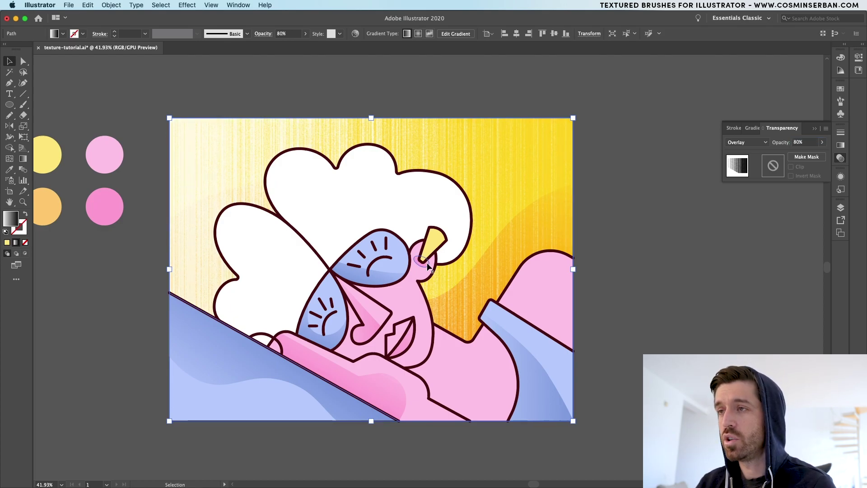
- Redraw the background gradient diagonally from top left to lower right
{"action": "key", "text": "g"}
{"action": "left_click_drag", "start_coordinate": [589, 267], "coordinate": [590, 394]}
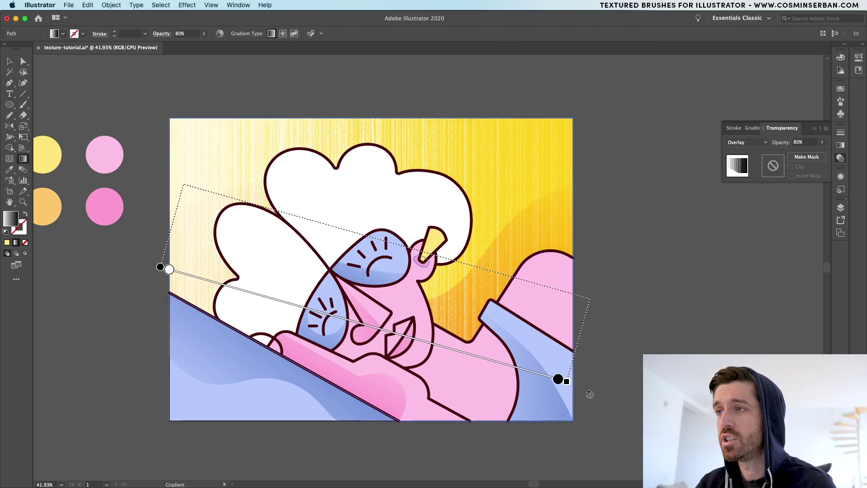
{"action": "left_click_drag", "start_coordinate": [169, 269], "coordinate": [71, 135]}
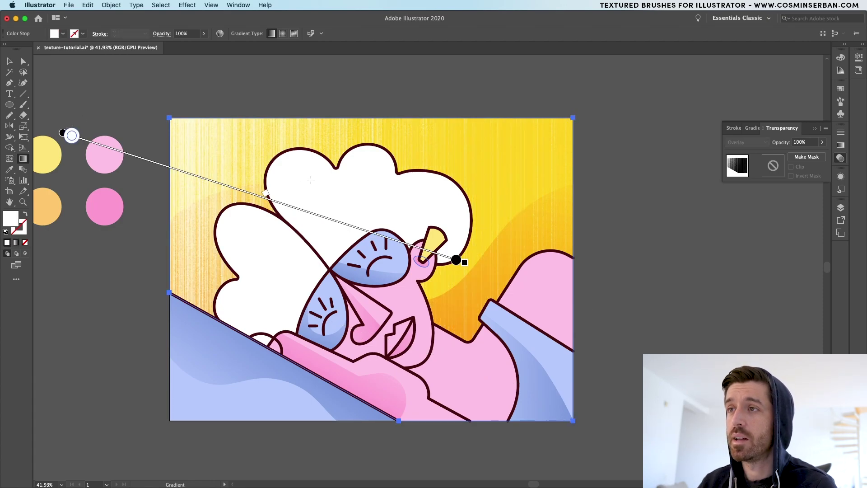
{"action": "left_click_drag", "start_coordinate": [456, 260], "coordinate": [552, 291]}
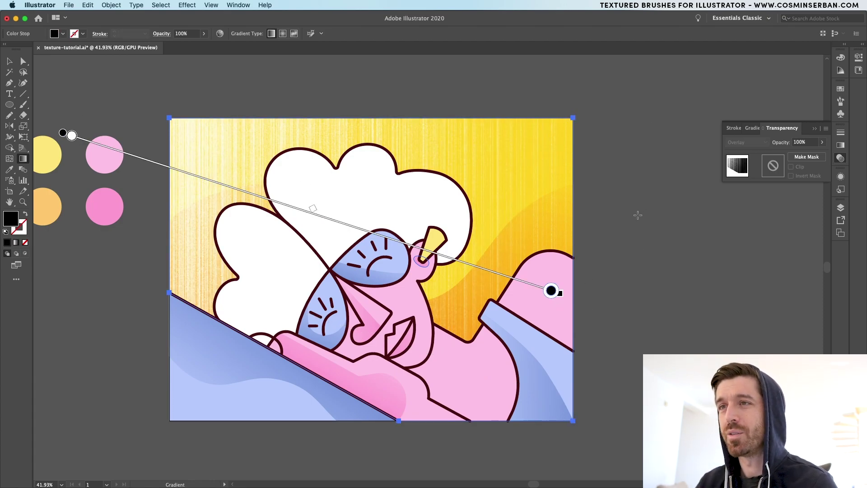
- Paste a copy of the pink body in front, raise it above the shading, and give it a black-to-white gradient
{"action": "left_click", "coordinate": [483, 380], "text": "super"}
{"action": "key", "text": "super+c"}
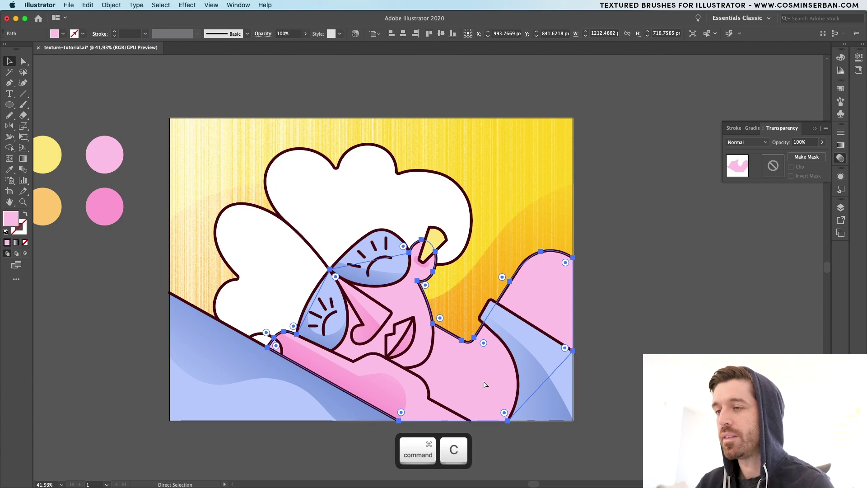
{"action": "key", "text": "super+f"}
{"action": "key", "text": "super+bracketright"}
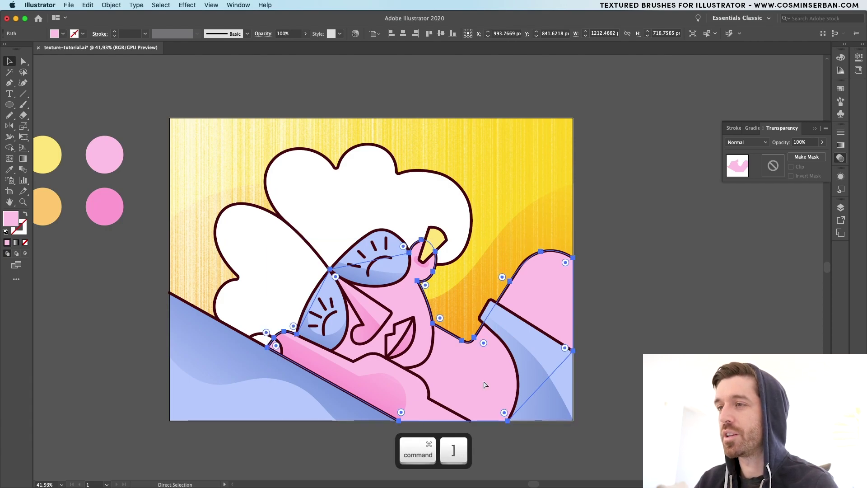
{"action": "key", "text": "super+bracketright"}
{"action": "key", "text": "super+bracketright"}
{"action": "key", "text": "super+bracketright"}
{"action": "key", "text": "super+bracketright"}
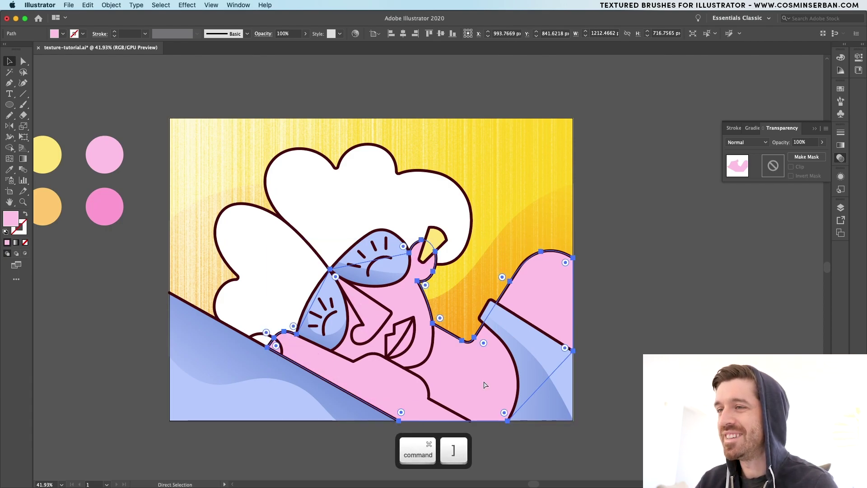
{"action": "key", "text": "super+bracketright"}
{"action": "key", "text": "super+bracketright"}
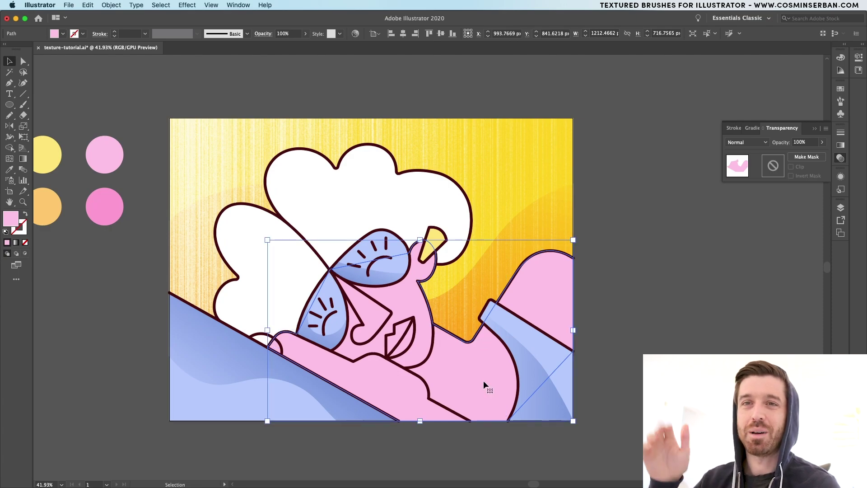
{"action": "left_click", "coordinate": [842, 145]}
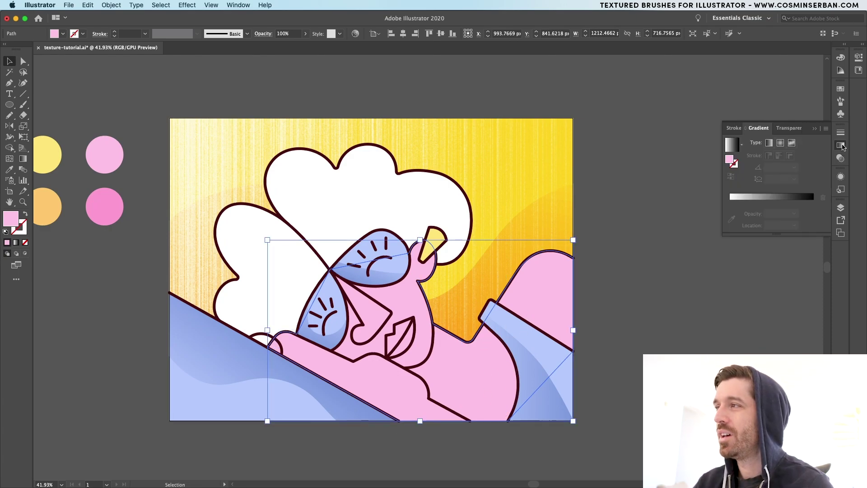
{"action": "left_click", "coordinate": [732, 146]}
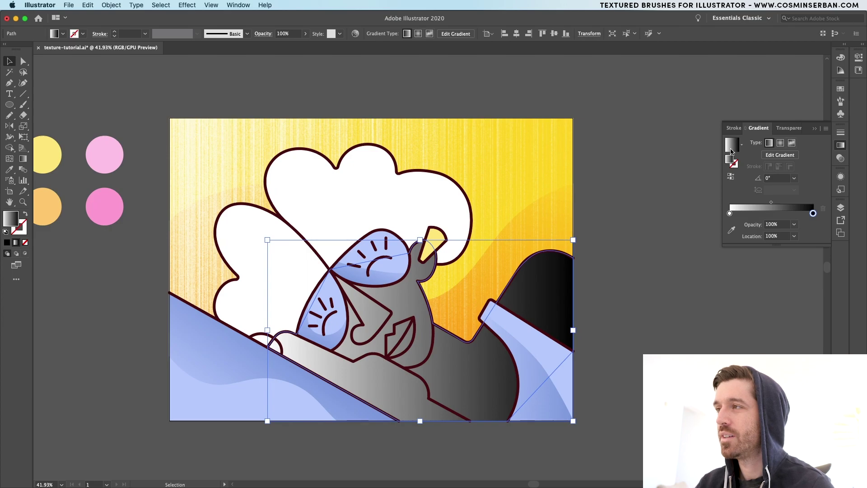
- Apply a Stippled Grain effect at intensity 45 and contrast 20 to the body copy
{"action": "left_click", "coordinate": [183, 8]}
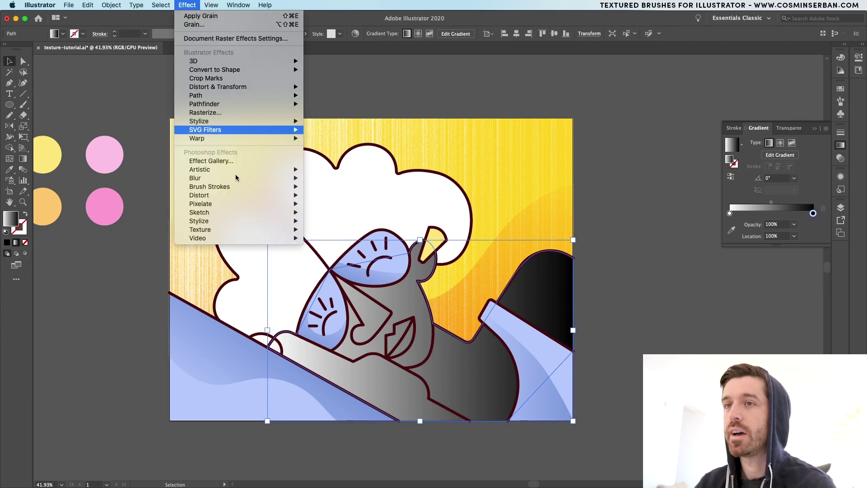
{"action": "mouse_move", "coordinate": [256, 230]}
{"action": "left_click", "coordinate": [324, 238]}
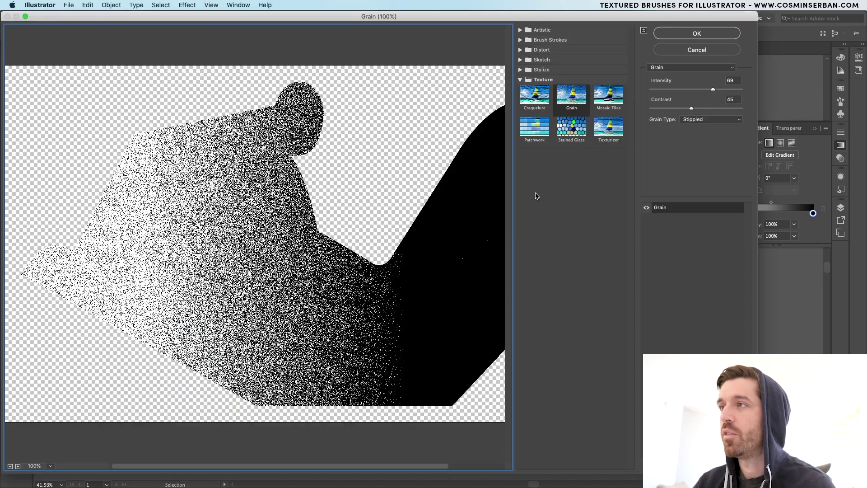
{"action": "left_click", "coordinate": [694, 124]}
{"action": "left_click", "coordinate": [705, 118]}
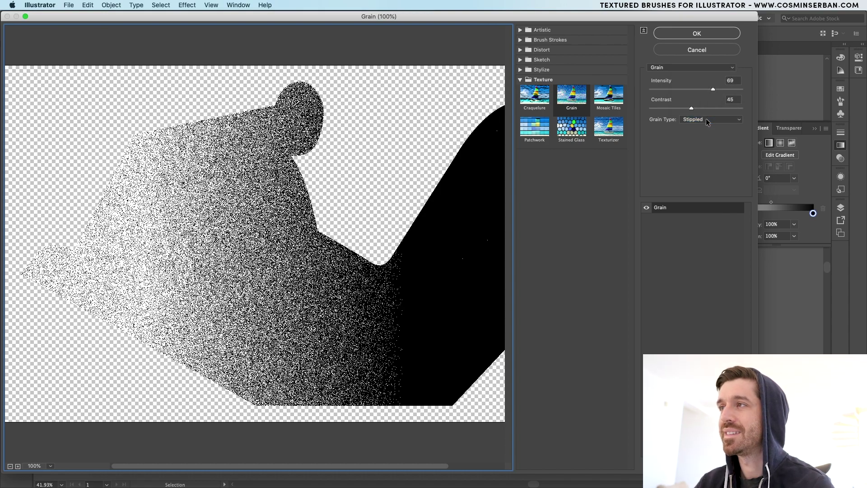
{"action": "left_click_drag", "start_coordinate": [707, 89], "coordinate": [667, 110]}
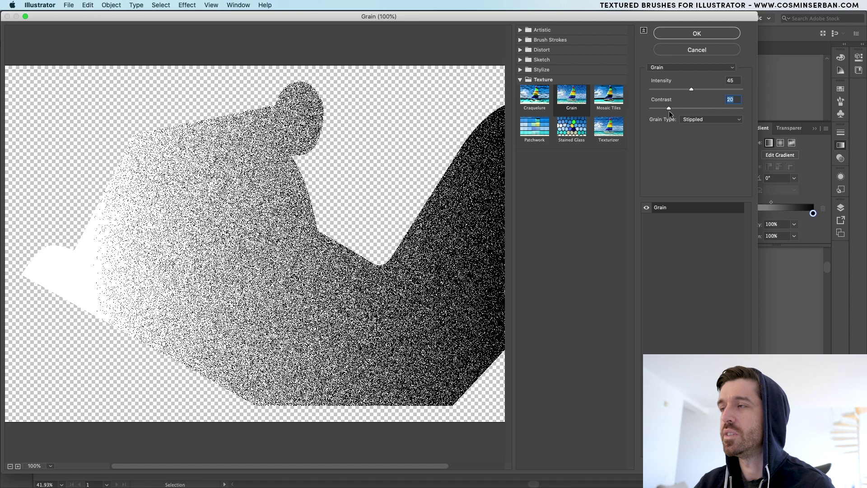
{"action": "mouse_move", "coordinate": [664, 110]}
{"action": "left_mouse_down"}
{"action": "mouse_move", "coordinate": [735, 103]}
{"action": "mouse_move", "coordinate": [657, 102]}
{"action": "left_mouse_up"}
{"action": "left_click", "coordinate": [696, 36]}
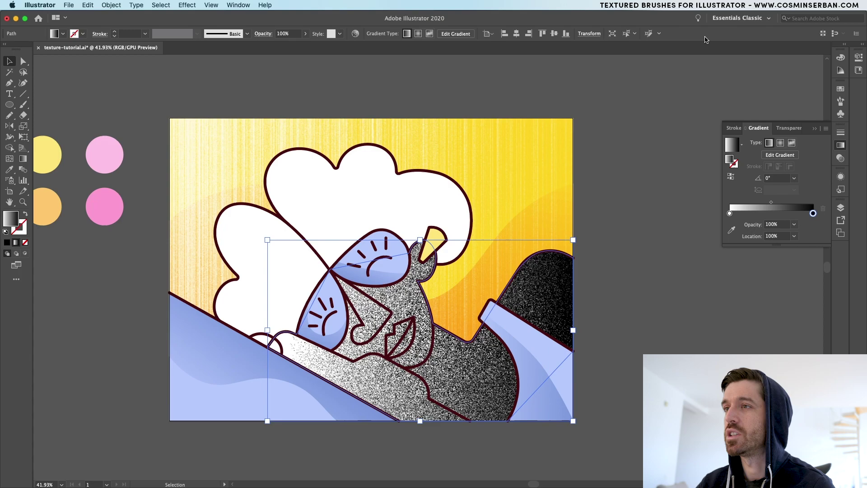
- Set the stippled body copy to Screen blend mode
{"action": "scroll", "coordinate": [576, 304], "scroll_direction": "up", "scroll_amount": 5}
{"action": "scroll", "coordinate": [576, 304], "scroll_direction": "left", "scroll_amount": 5}
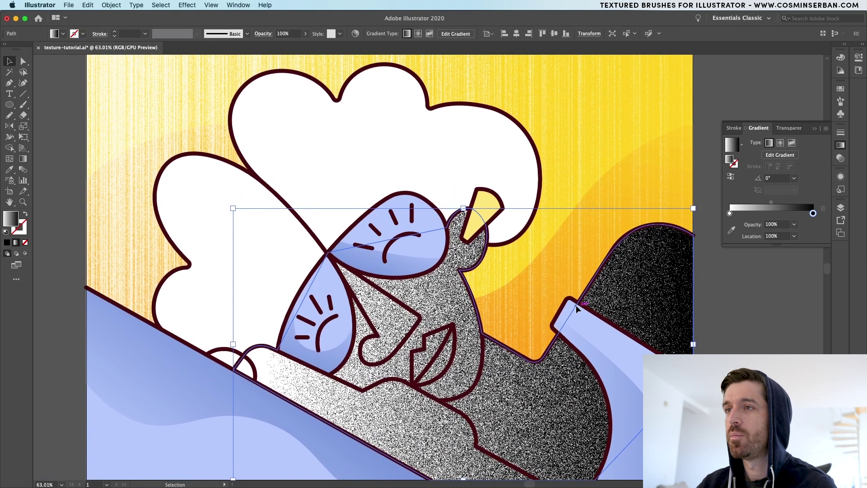
{"action": "left_click", "coordinate": [789, 128]}
{"action": "left_click", "coordinate": [752, 148]}
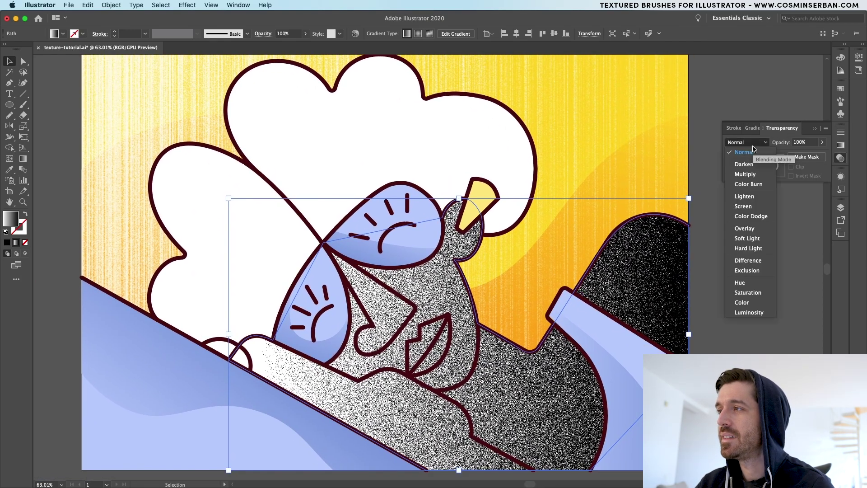
{"action": "left_click", "coordinate": [753, 206]}
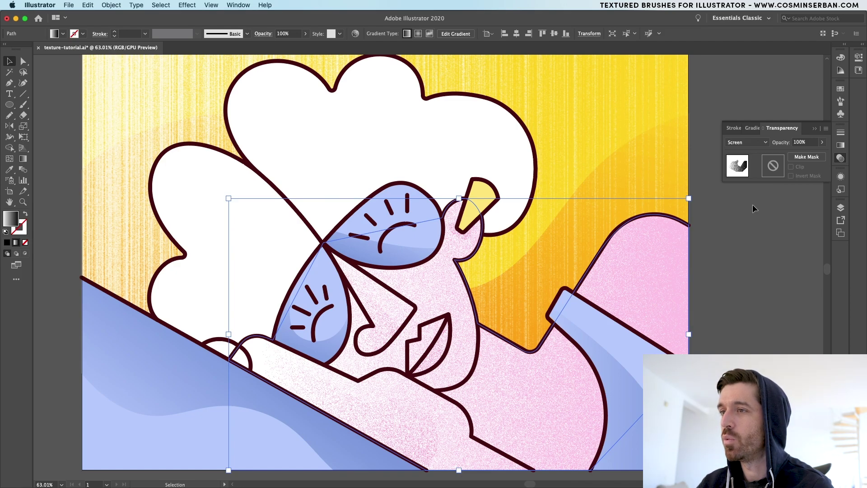
- Angle the body grain gradient diagonally across the figure
{"action": "key", "text": "g"}
{"action": "scroll", "coordinate": [601, 273], "scroll_direction": "down", "scroll_amount": 2}
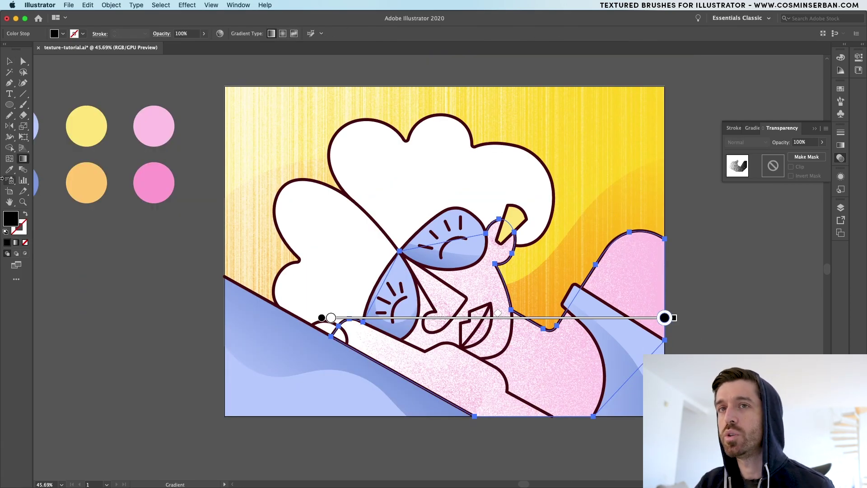
{"action": "left_click_drag", "start_coordinate": [569, 199], "coordinate": [481, 369]}
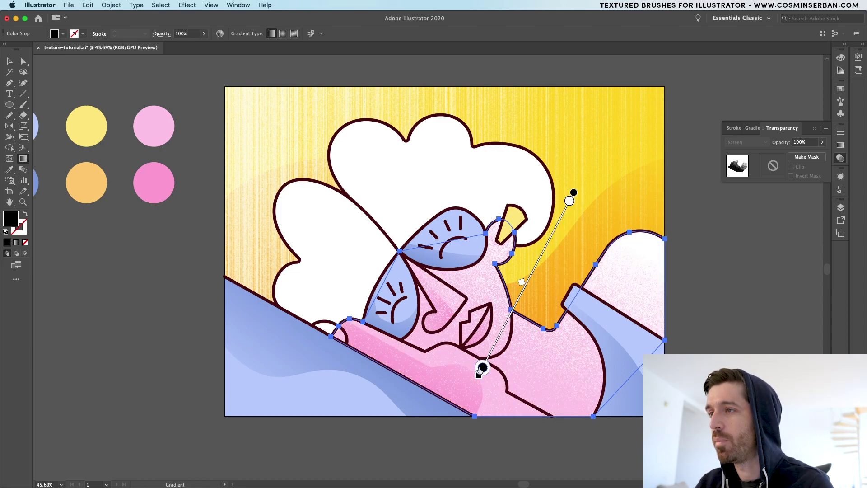
{"action": "left_click_drag", "start_coordinate": [657, 112], "coordinate": [499, 335]}
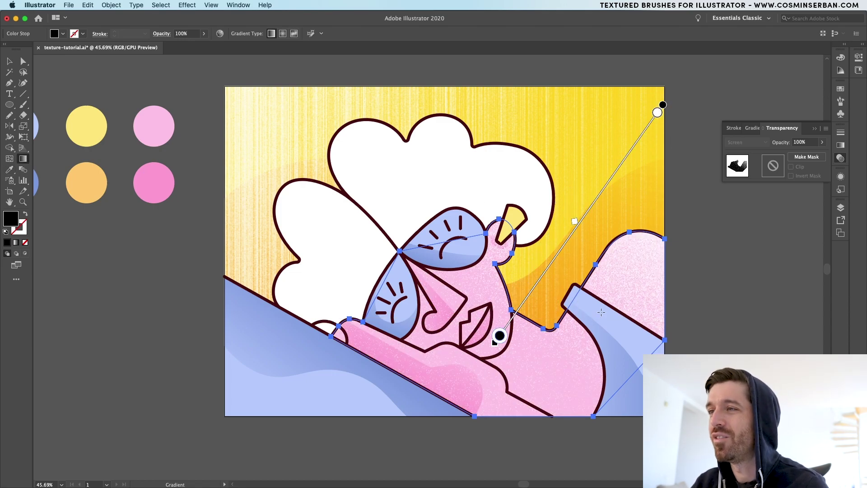
- Paste copies of the blue leaf and bedsheet shapes in front and eyedrop the body grain appearance onto them
{"action": "key", "text": "v"}
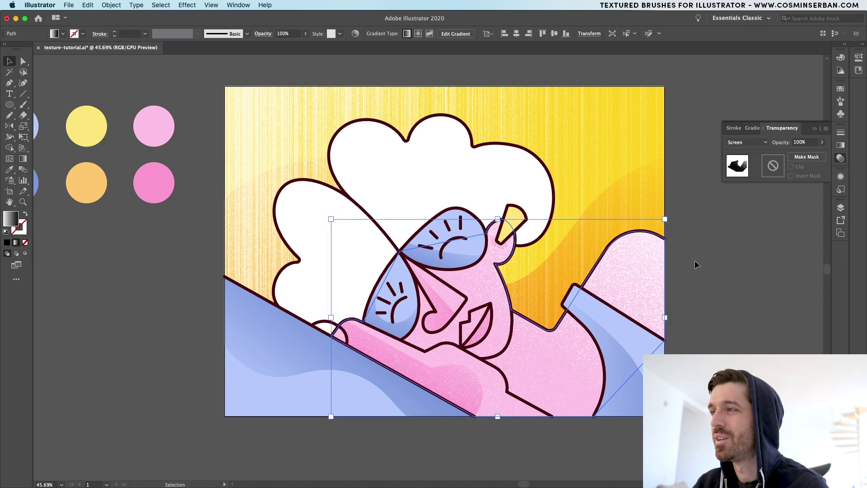
{"action": "left_click", "coordinate": [694, 260]}
{"action": "left_click", "coordinate": [475, 240]}
{"action": "left_click", "coordinate": [314, 389], "text": "shift"}
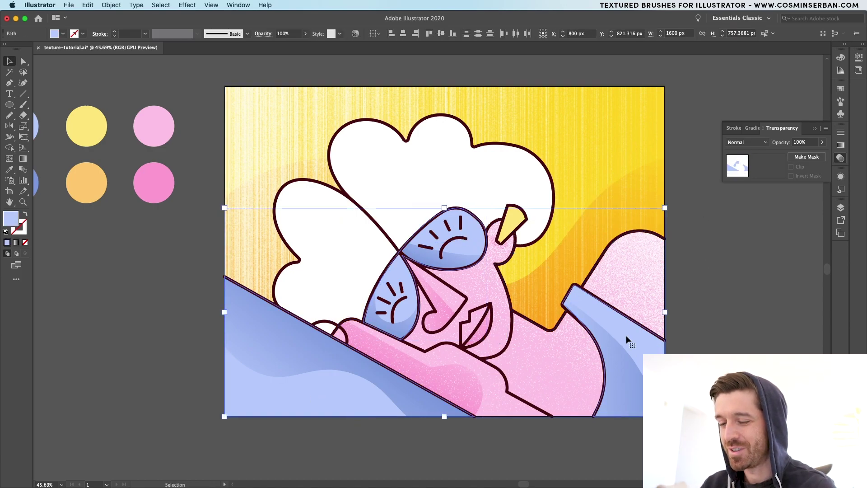
{"action": "key", "text": "super+c"}
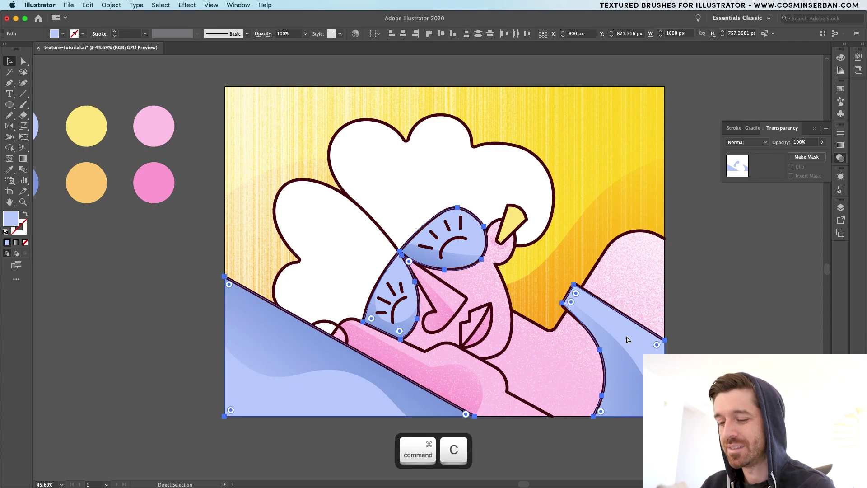
{"action": "key", "text": "super+f"}
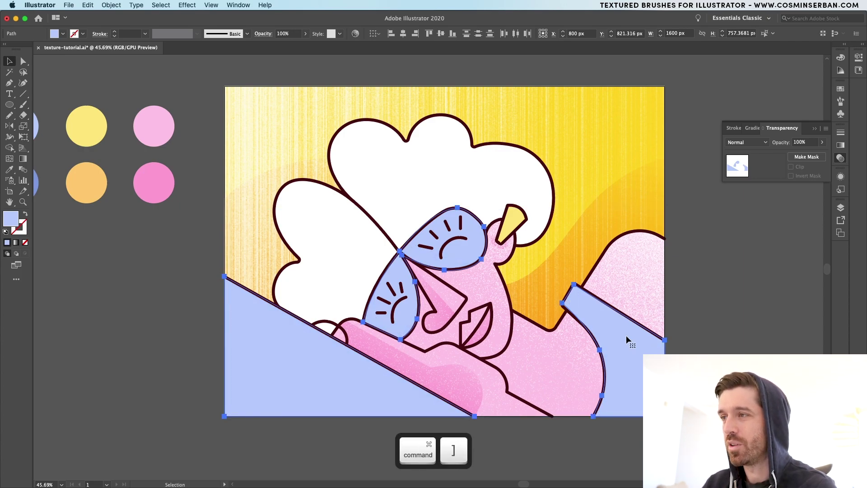
{"action": "key", "text": "i"}
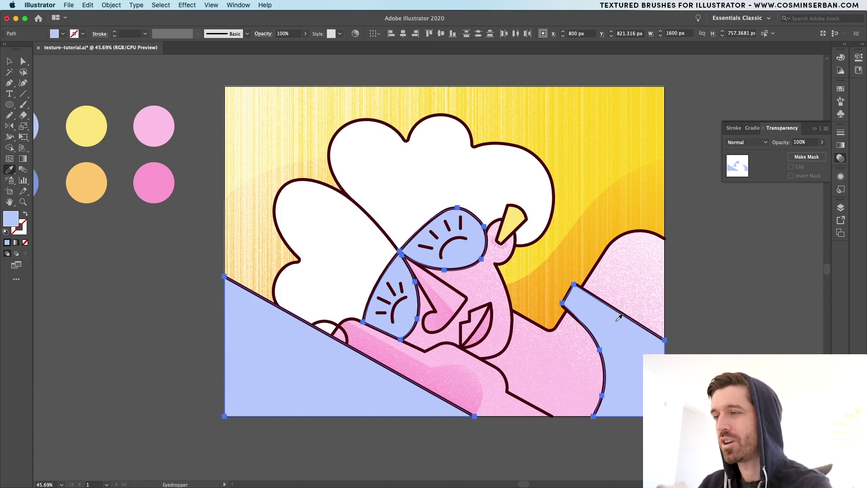
{"action": "left_click", "coordinate": [636, 266]}
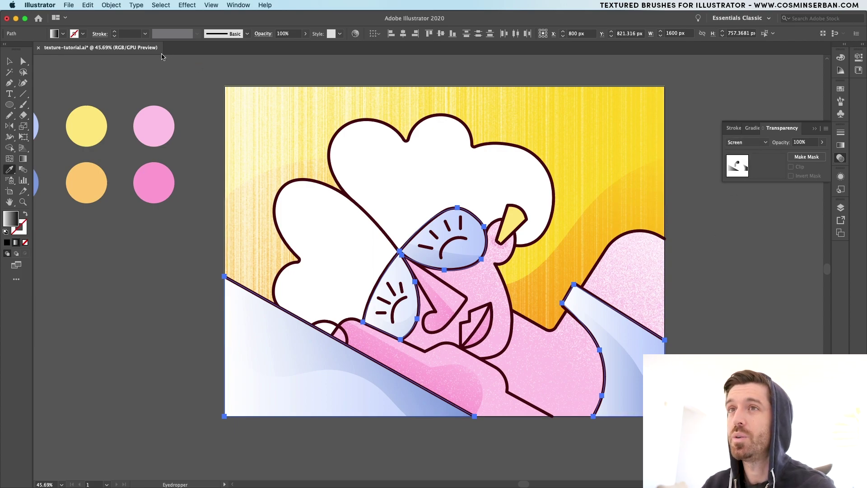
- Apply the Grain effect to the pasted blue shapes
{"action": "left_click", "coordinate": [187, 5]}
{"action": "left_click", "coordinate": [191, 17]}
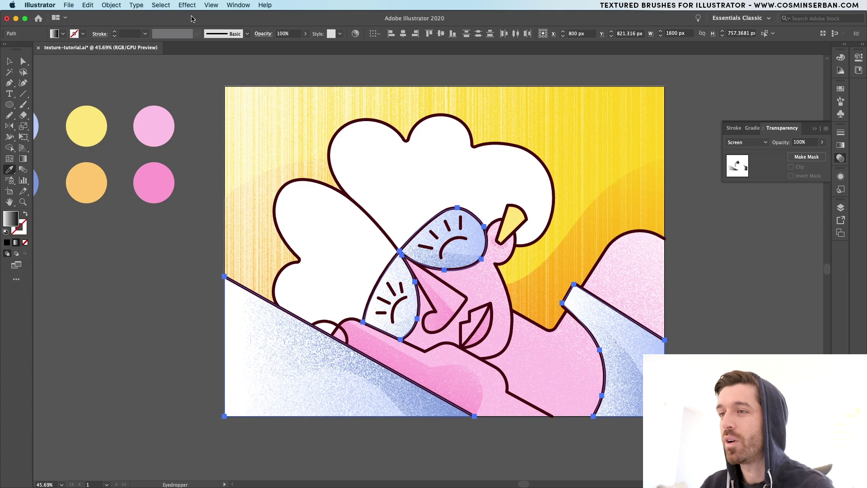
{"action": "key", "text": "v"}
{"action": "left_click", "coordinate": [773, 323]}
- Redraw the right collar's gradient to run near-vertically
{"action": "left_click", "coordinate": [638, 385]}
{"action": "key", "text": "g"}
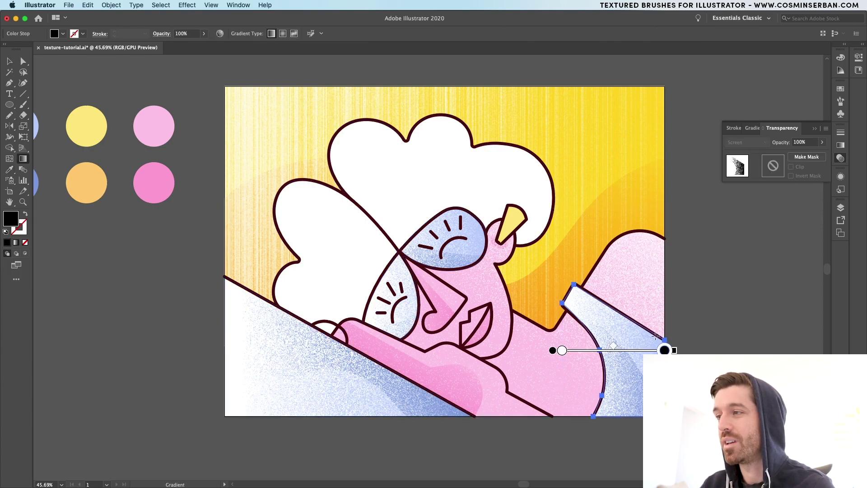
{"action": "mouse_move", "coordinate": [624, 273]}
{"action": "left_mouse_down"}
{"action": "mouse_move", "coordinate": [616, 411]}
{"action": "mouse_move", "coordinate": [629, 358]}
{"action": "mouse_move", "coordinate": [600, 300]}
{"action": "mouse_move", "coordinate": [619, 292]}
{"action": "mouse_move", "coordinate": [595, 323]}
{"action": "mouse_move", "coordinate": [626, 334]}
{"action": "left_mouse_up"}
{"action": "left_click", "coordinate": [233, 382]}
{"action": "key", "text": "v"}
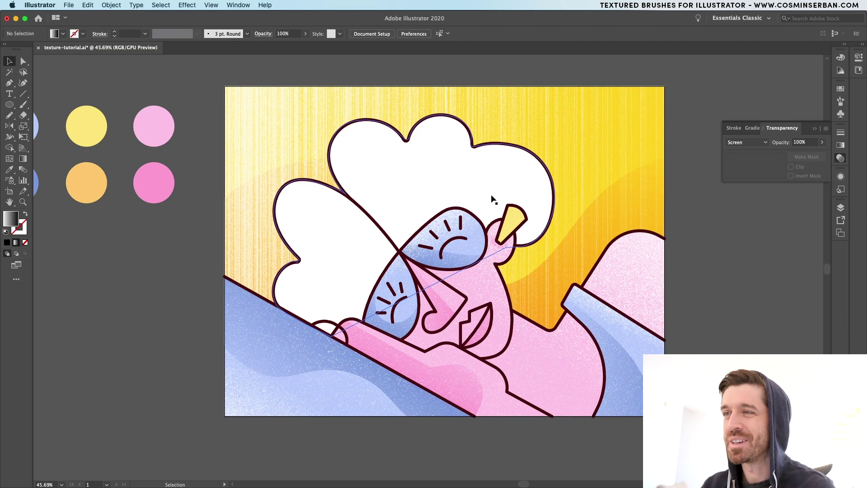
- Fill the white cloud shape behind the head with off-white F4F1E6
{"action": "left_click", "coordinate": [492, 199]}
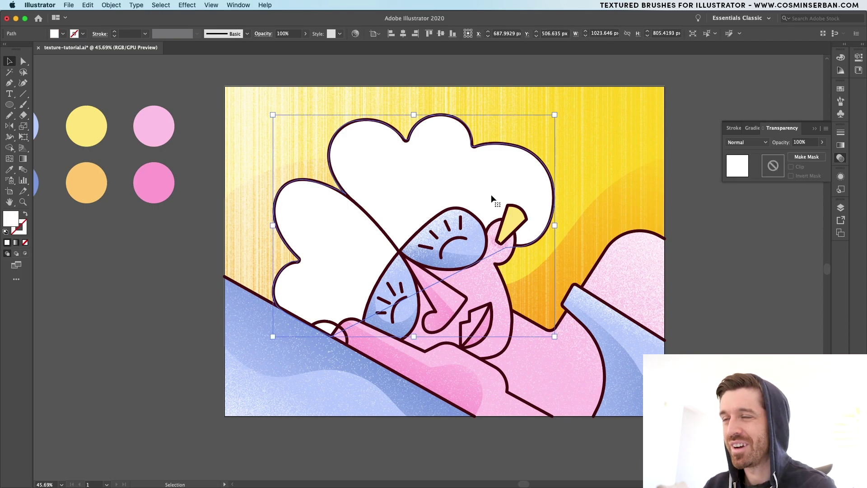
{"action": "double_click", "coordinate": [14, 222]}
{"action": "key", "text": "super+v"}
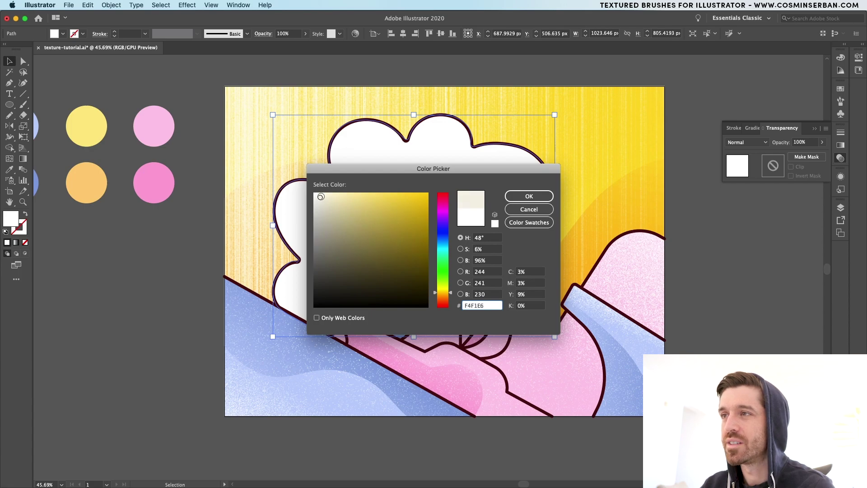
{"action": "key", "text": "Return"}
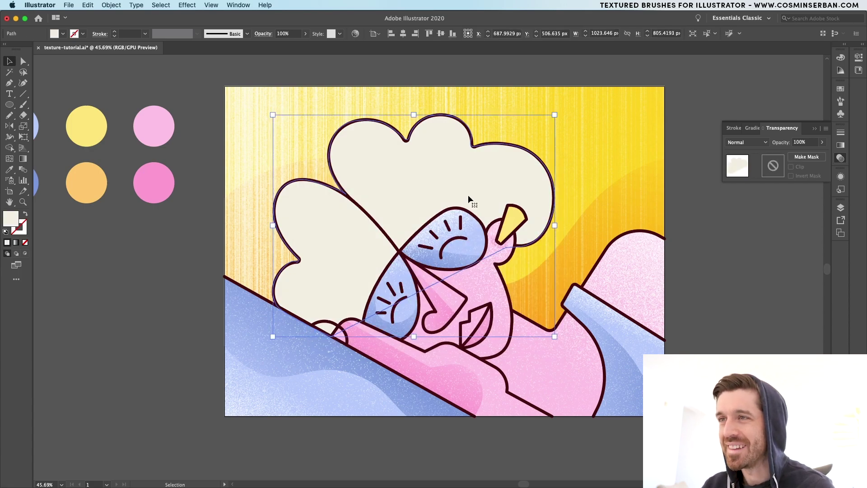
- Paste a cloud copy in front, give it the pink shape's gradient and Screen blend, and apply Grain
{"action": "key", "text": "super"}
{"action": "key", "text": "super+f"}
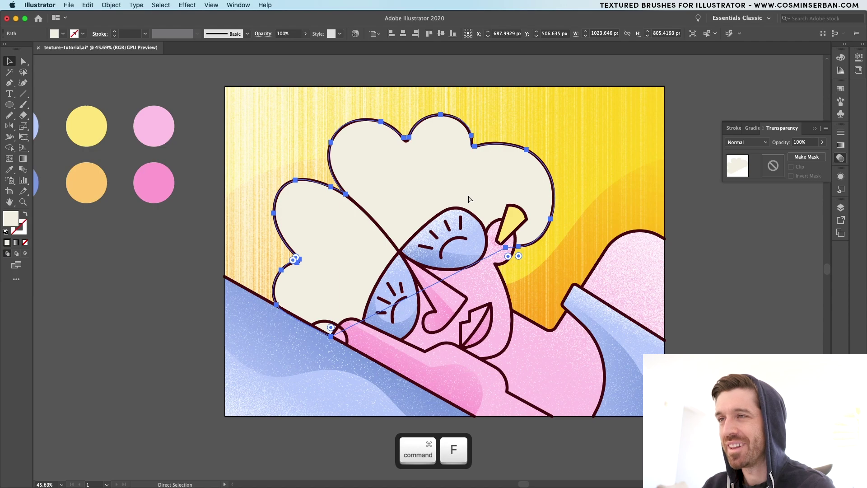
{"action": "key", "text": "i"}
{"action": "left_click", "coordinate": [631, 271]}
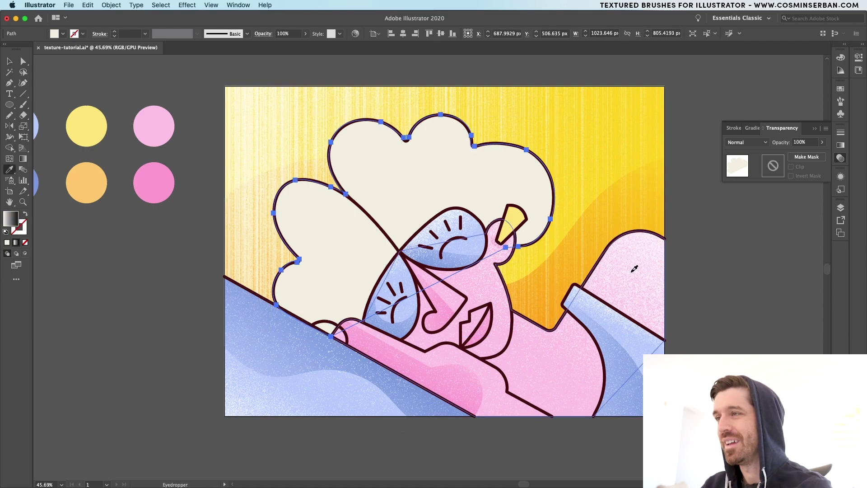
{"action": "left_click", "coordinate": [185, 6]}
{"action": "left_click", "coordinate": [201, 16]}
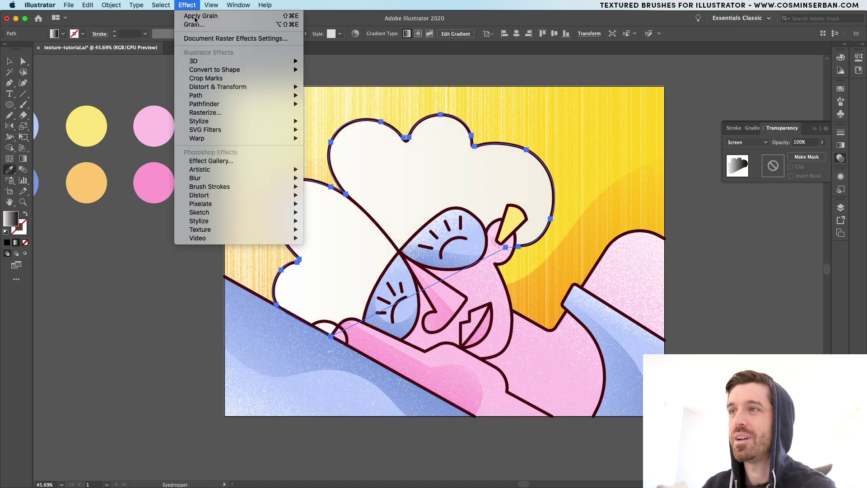
- Run the cloud copy's shading gradient down the shape
{"action": "scroll", "coordinate": [334, 228], "scroll_direction": "up", "scroll_amount": 5}
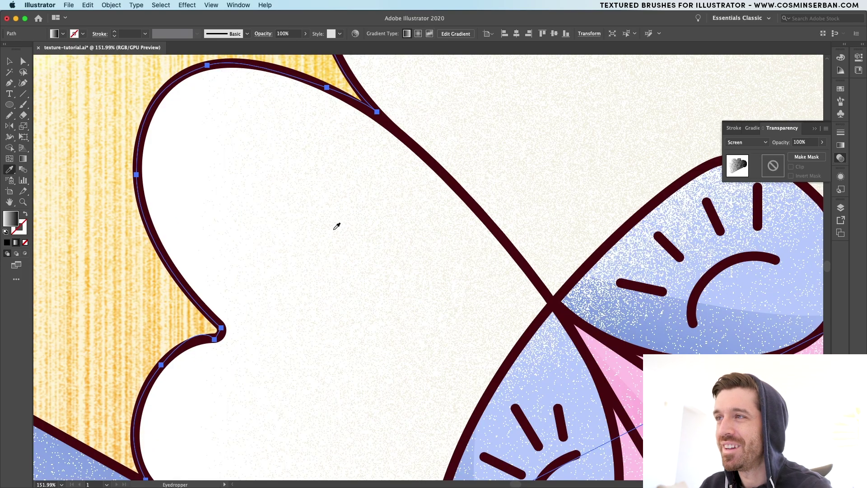
{"action": "scroll", "coordinate": [396, 258], "scroll_direction": "down", "scroll_amount": 5}
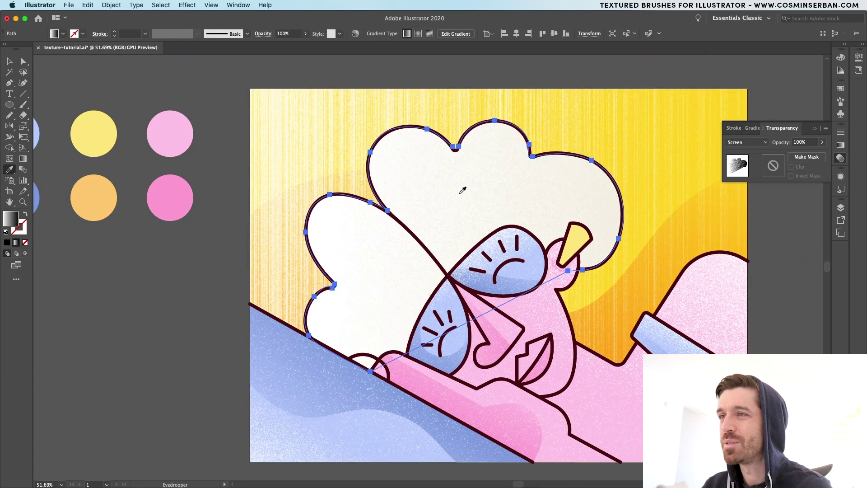
{"action": "key", "text": "g"}
{"action": "left_click_drag", "start_coordinate": [428, 121], "coordinate": [483, 244]}
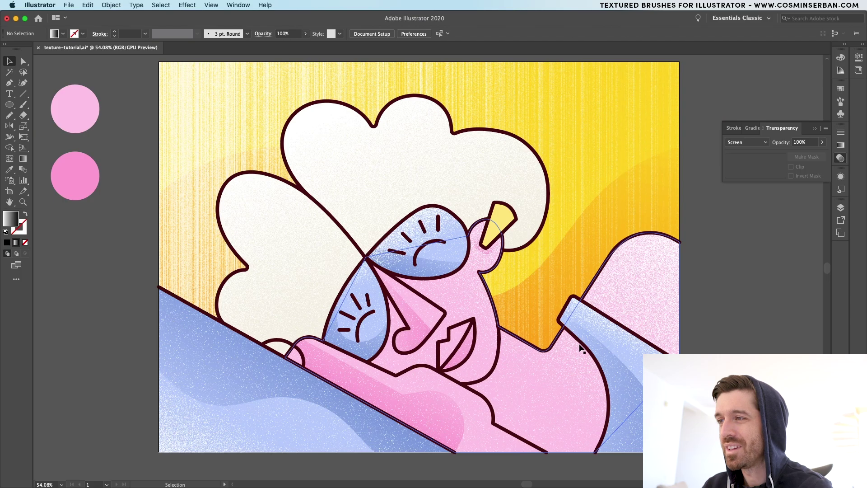
- Give the line-art group the Textured brush - Bonus at 0.07 pt stroke weight
{"action": "left_click", "coordinate": [605, 335]}
{"action": "left_click", "coordinate": [733, 348]}
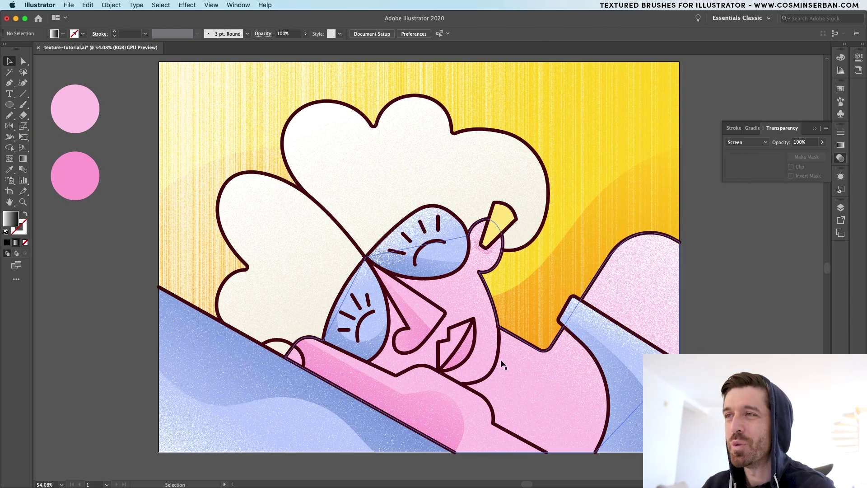
{"action": "left_click", "coordinate": [841, 102]}
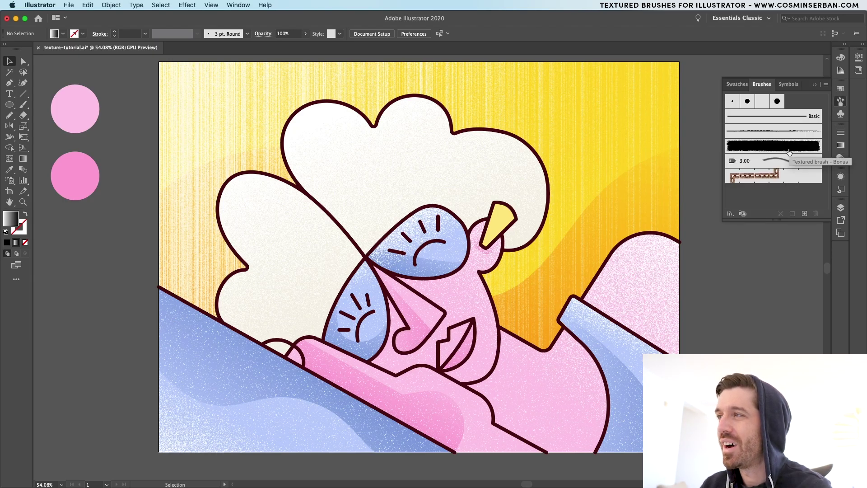
{"action": "left_click", "coordinate": [840, 207]}
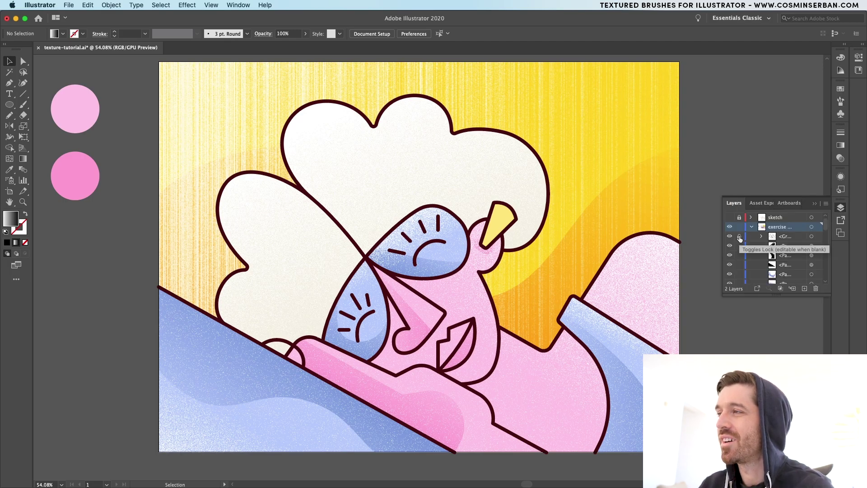
{"action": "left_click", "coordinate": [538, 238]}
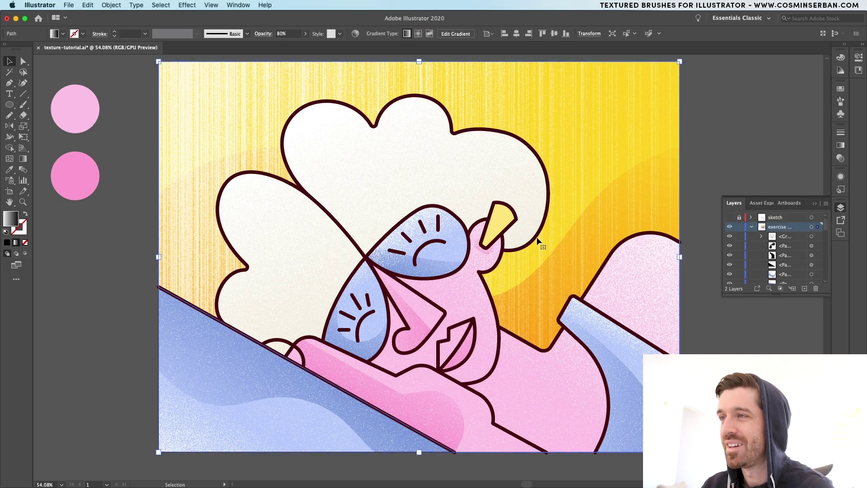
{"action": "left_click", "coordinate": [537, 237]}
{"action": "left_click", "coordinate": [842, 103]}
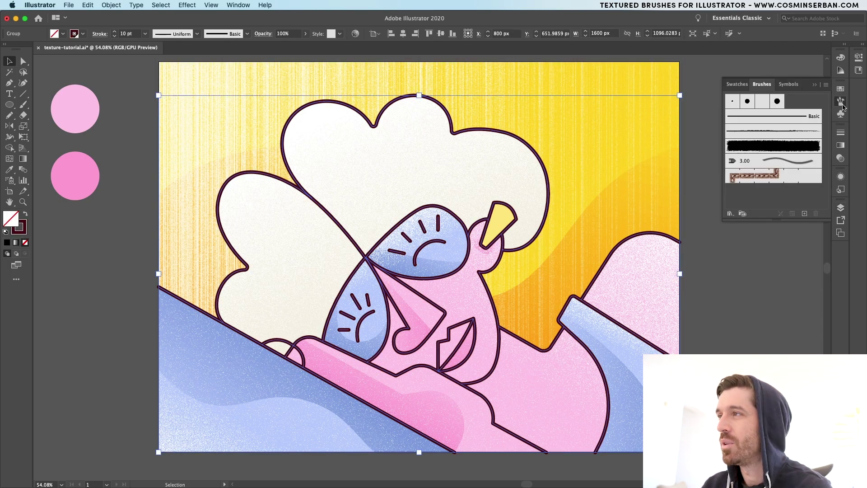
{"action": "left_click", "coordinate": [785, 146]}
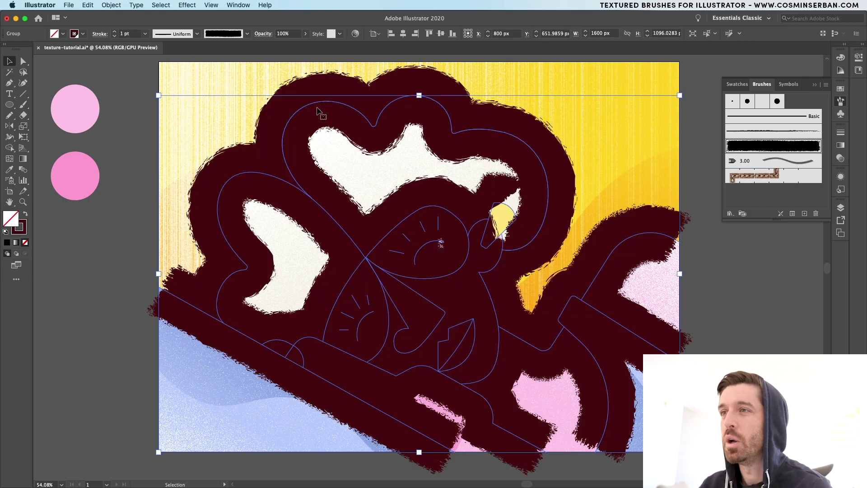
{"action": "left_click", "coordinate": [124, 34]}
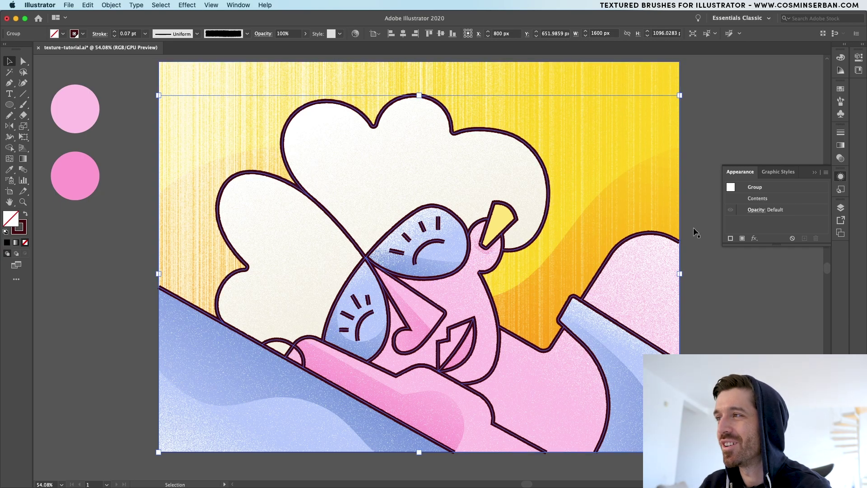
{"action": "left_click", "coordinate": [702, 194]}
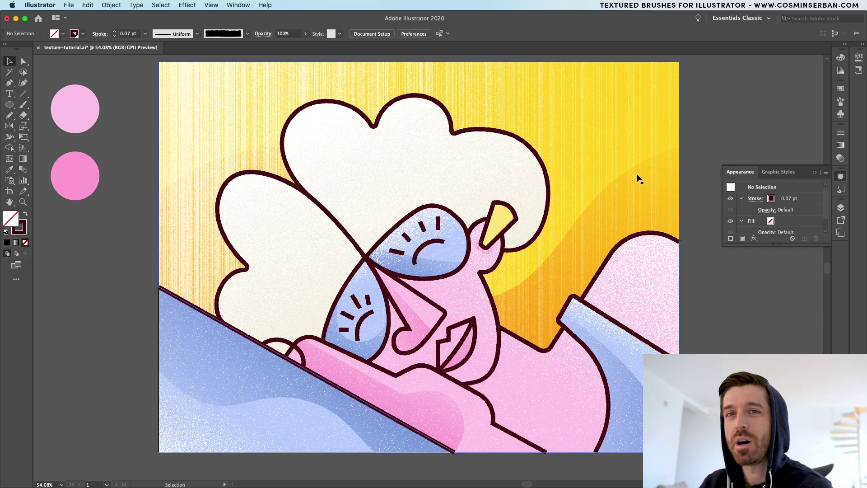
- Edit the background's Grain effect to Stippled with adjusted contrast, then undo the last change
{"action": "left_click", "coordinate": [637, 174]}
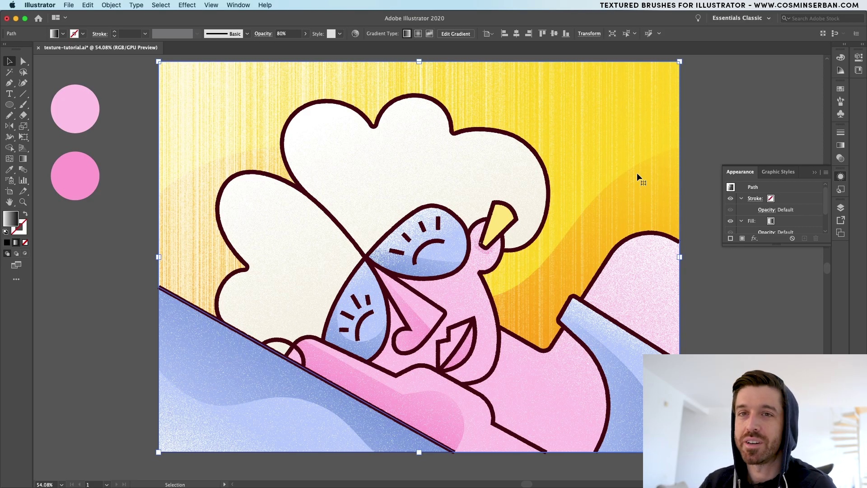
{"action": "scroll", "coordinate": [762, 221], "scroll_direction": "down", "scroll_amount": 2}
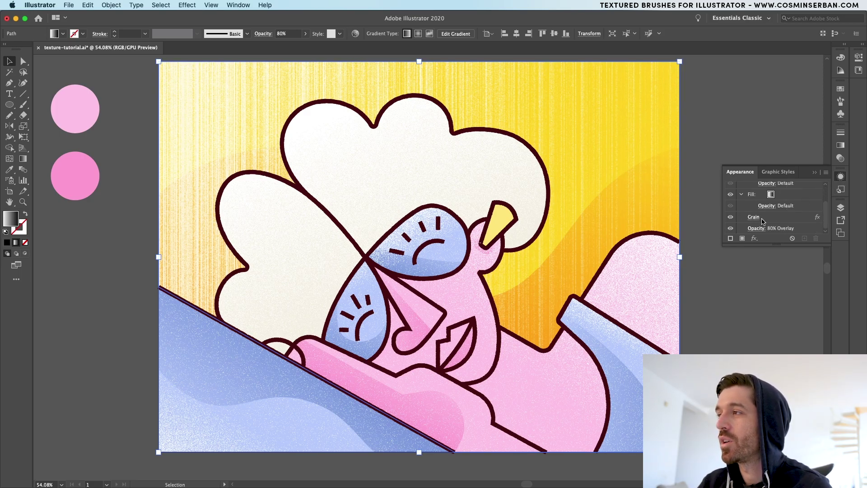
{"action": "left_click", "coordinate": [754, 217]}
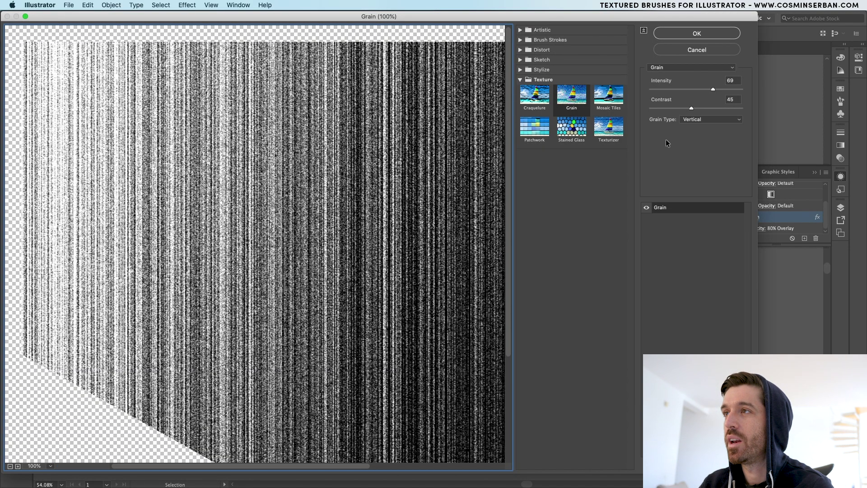
{"action": "left_click", "coordinate": [701, 119]}
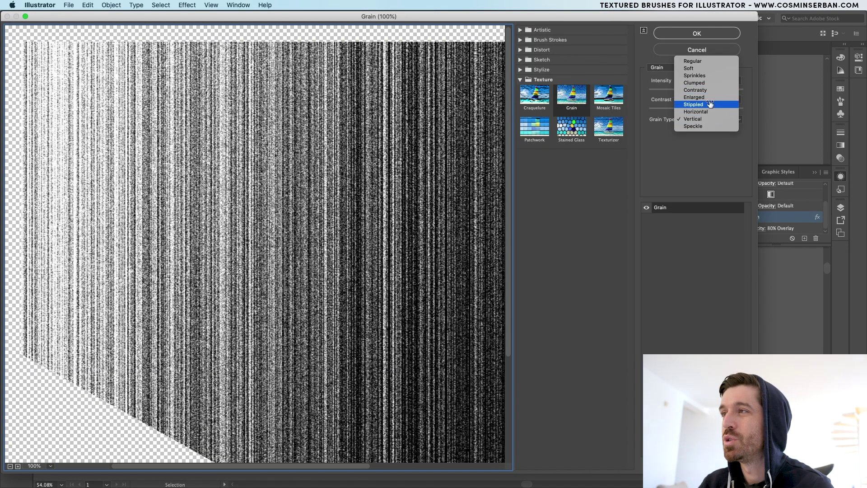
{"action": "left_click", "coordinate": [709, 104]}
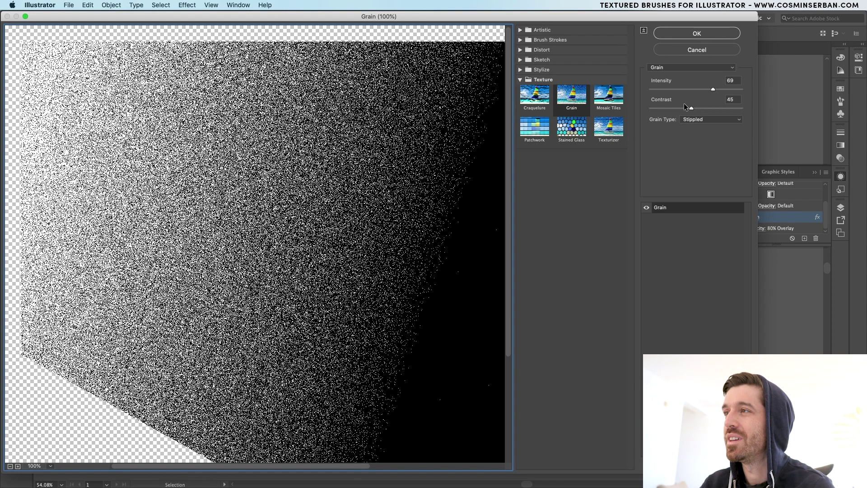
{"action": "left_click_drag", "start_coordinate": [685, 107], "coordinate": [674, 111]}
{"action": "left_click", "coordinate": [706, 35]}
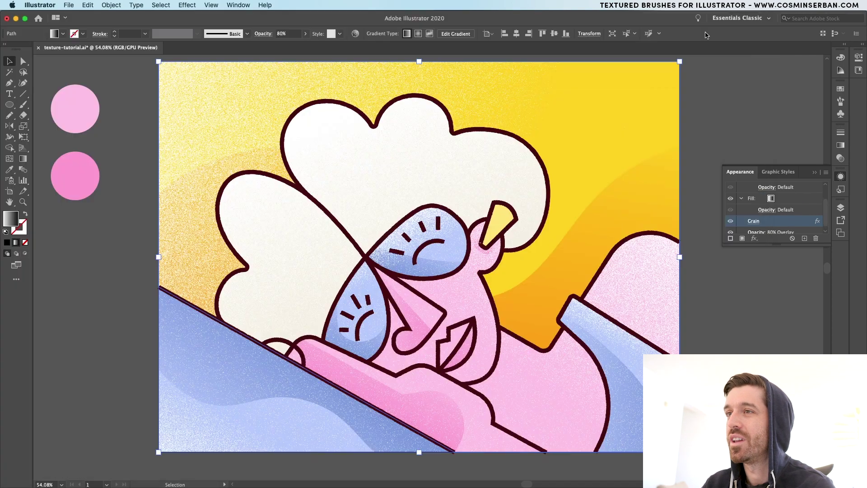
{"action": "key", "text": "super+z"}
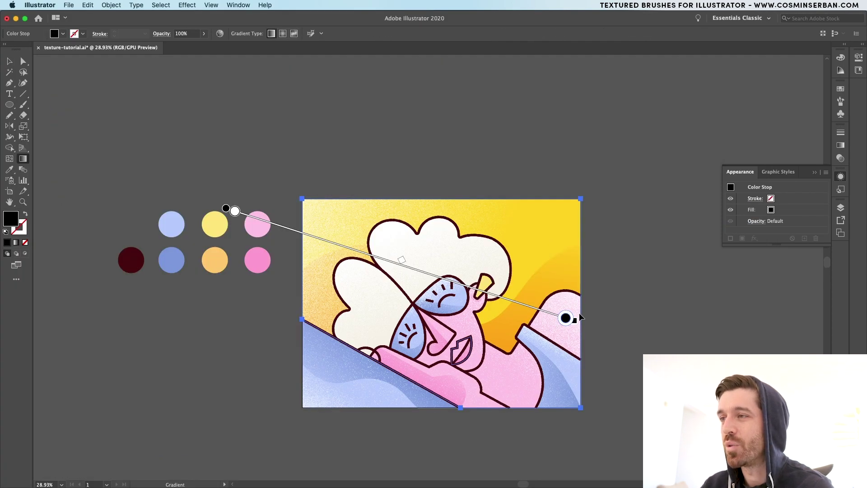